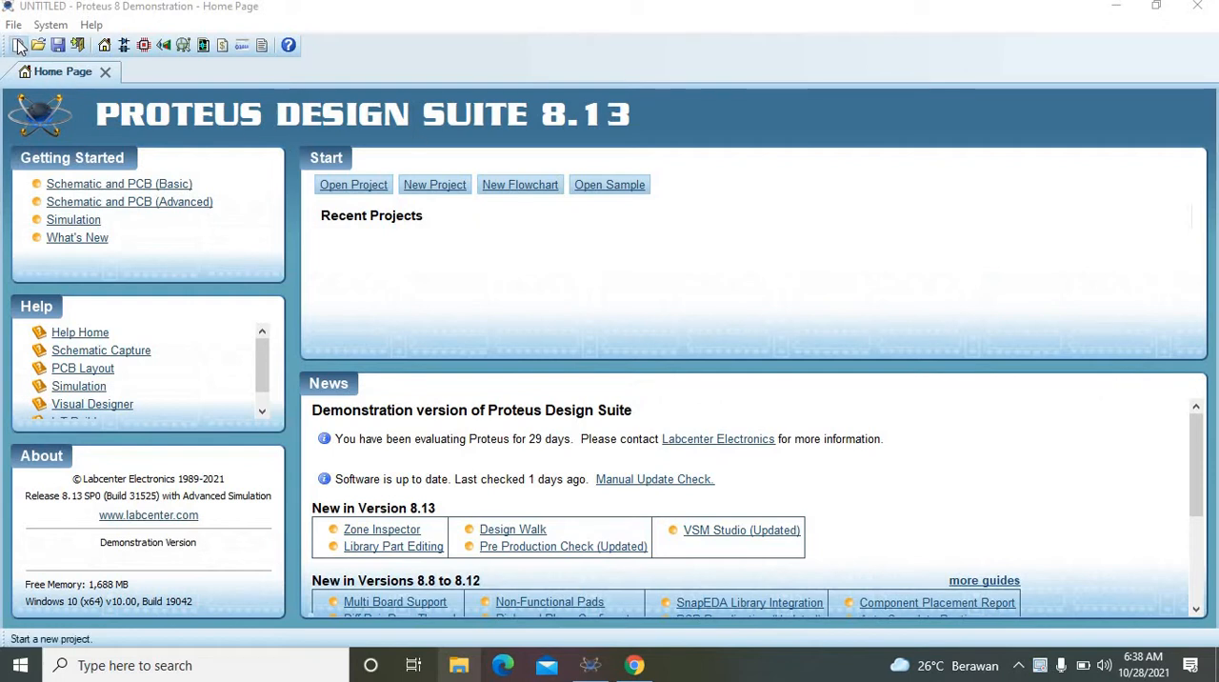
# Step: Create a new project, New Project.pdsprj, with a schematic from the Sample Design template, no PCB layout and no firmware
pyautogui.click(19, 45)
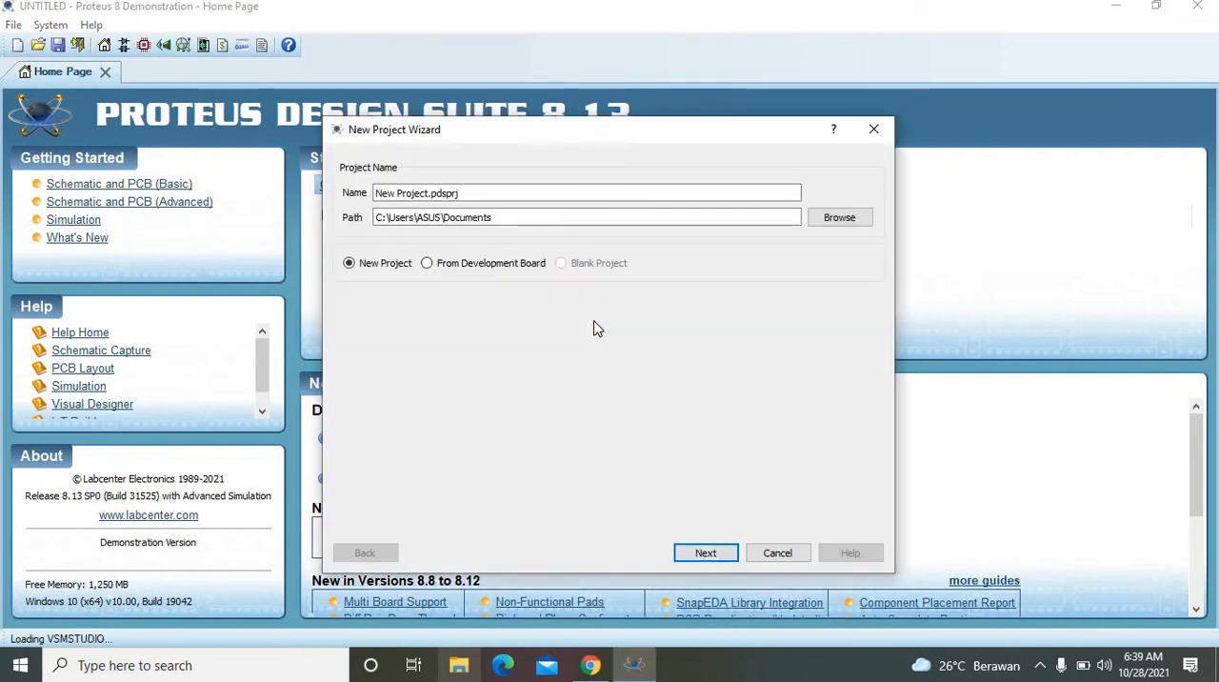
pyautogui.click(711, 560)
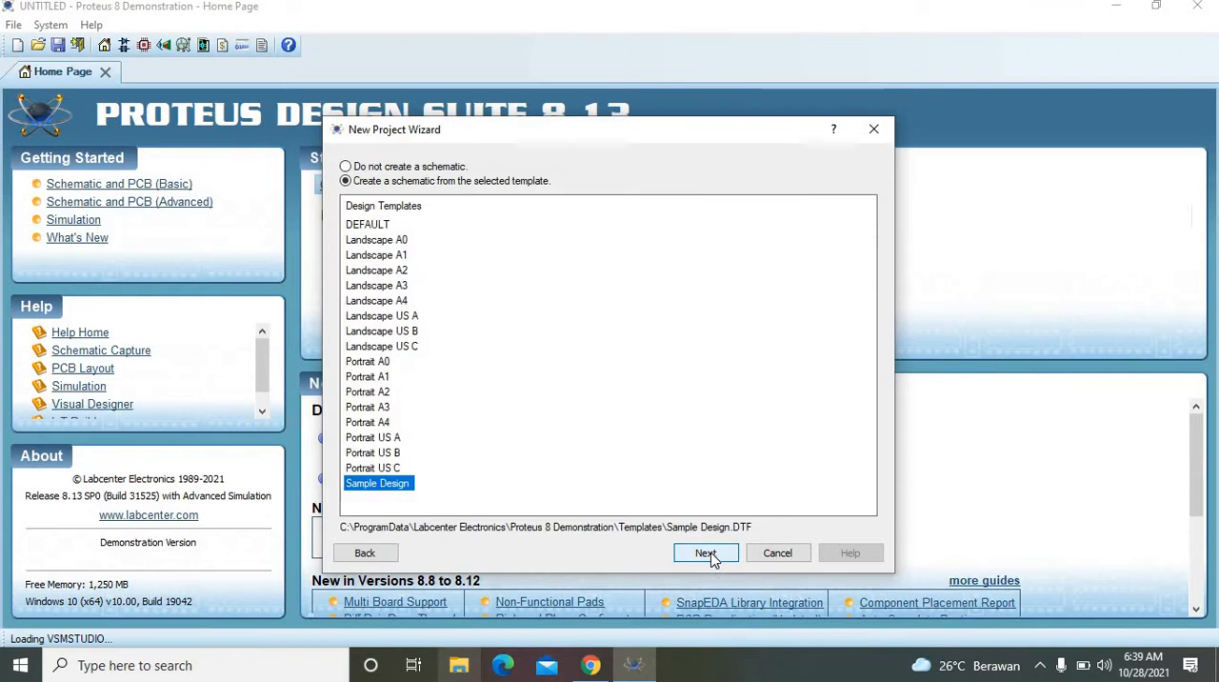
pyautogui.click(711, 560)
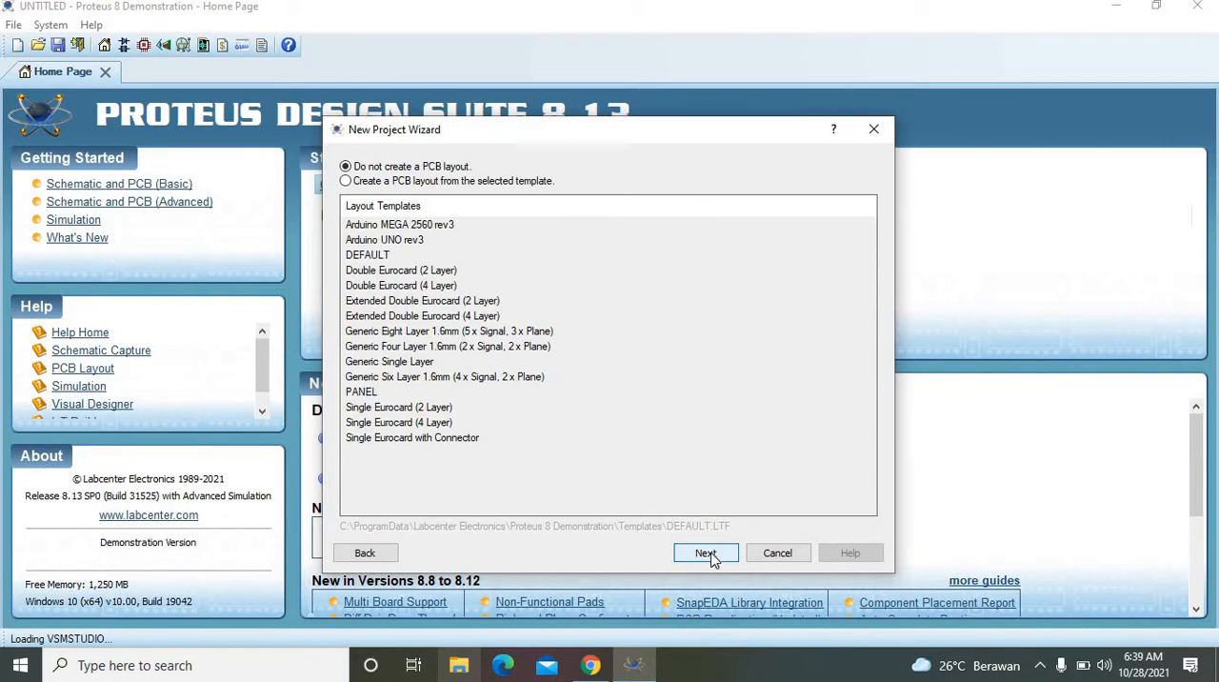
pyautogui.click(705, 554)
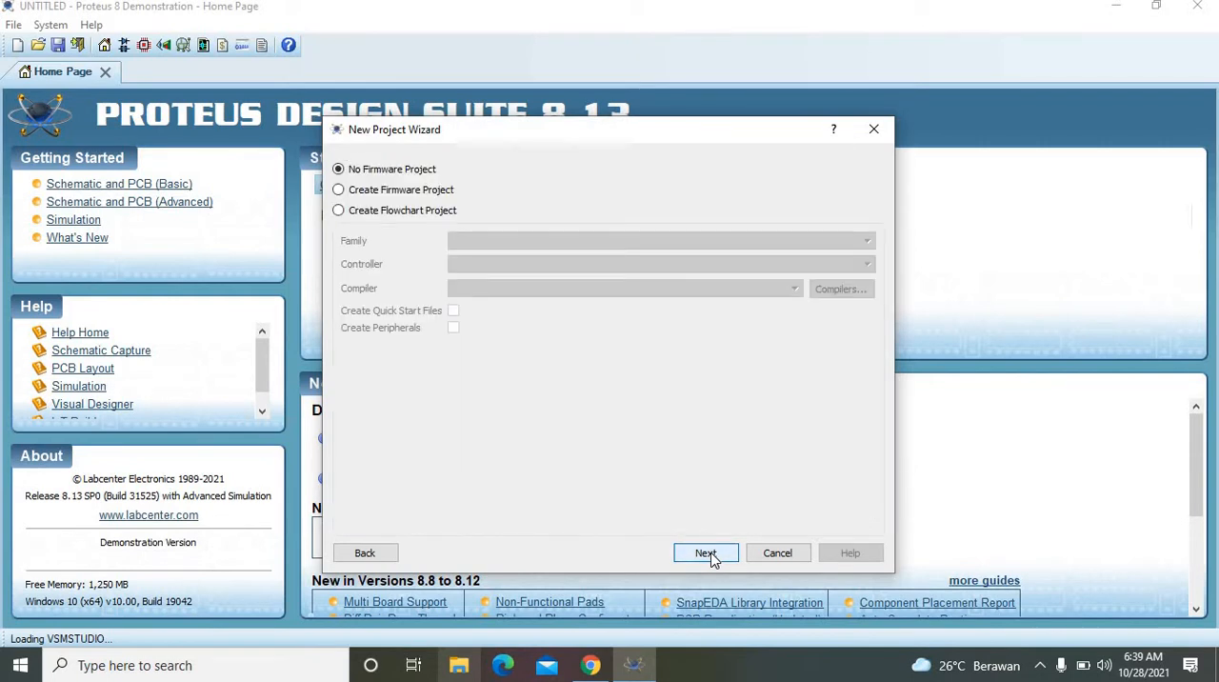
pyautogui.click(706, 554)
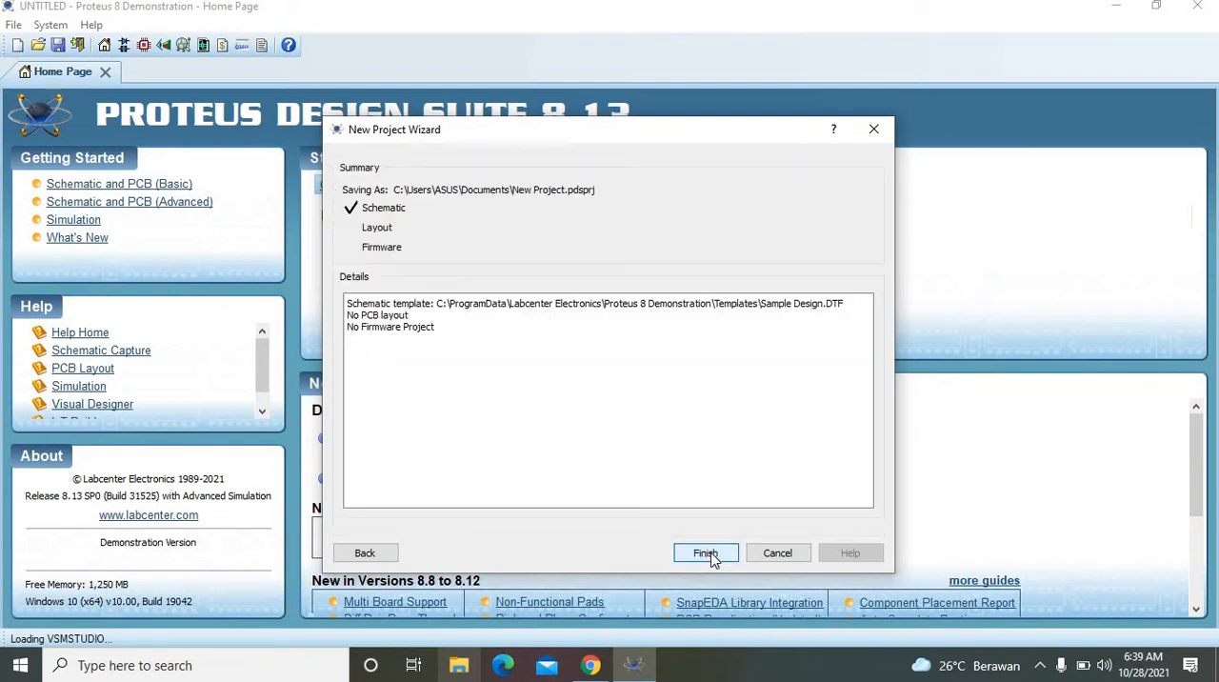
pyautogui.click(706, 553)
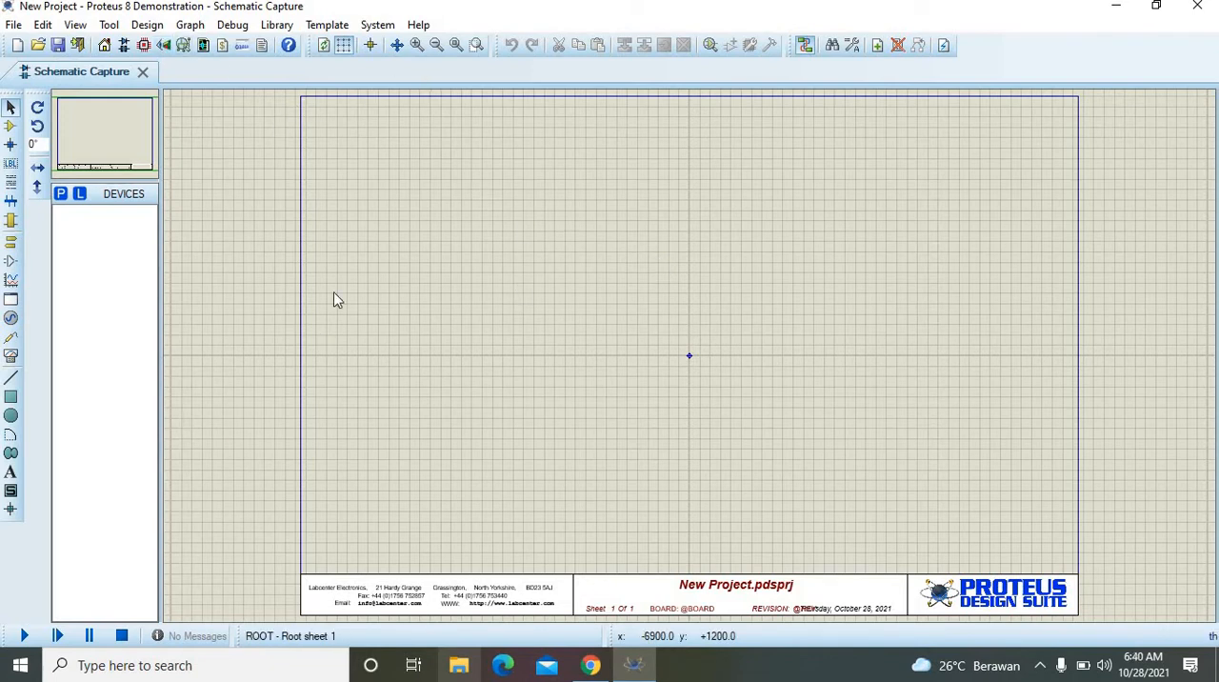
# Step: Find the animated light bulb LAMP in the parts library and add it to the project's device list
pyautogui.click(416, 45)
pyautogui.click(419, 47)
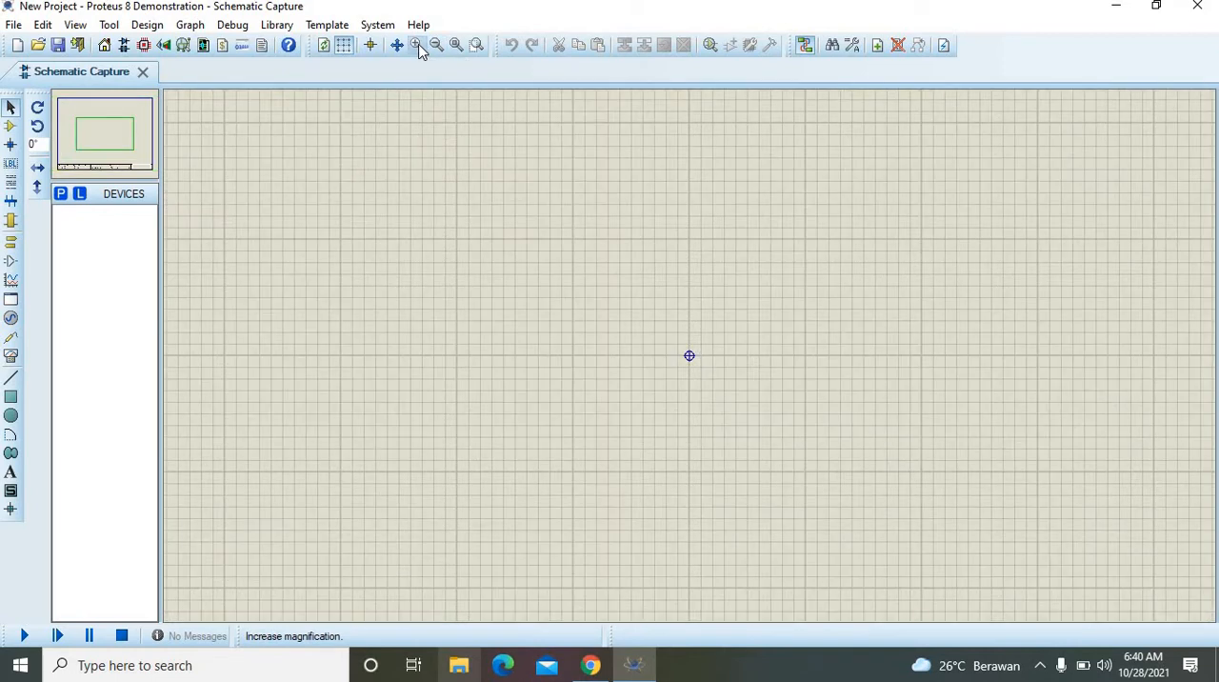
pyautogui.click(419, 48)
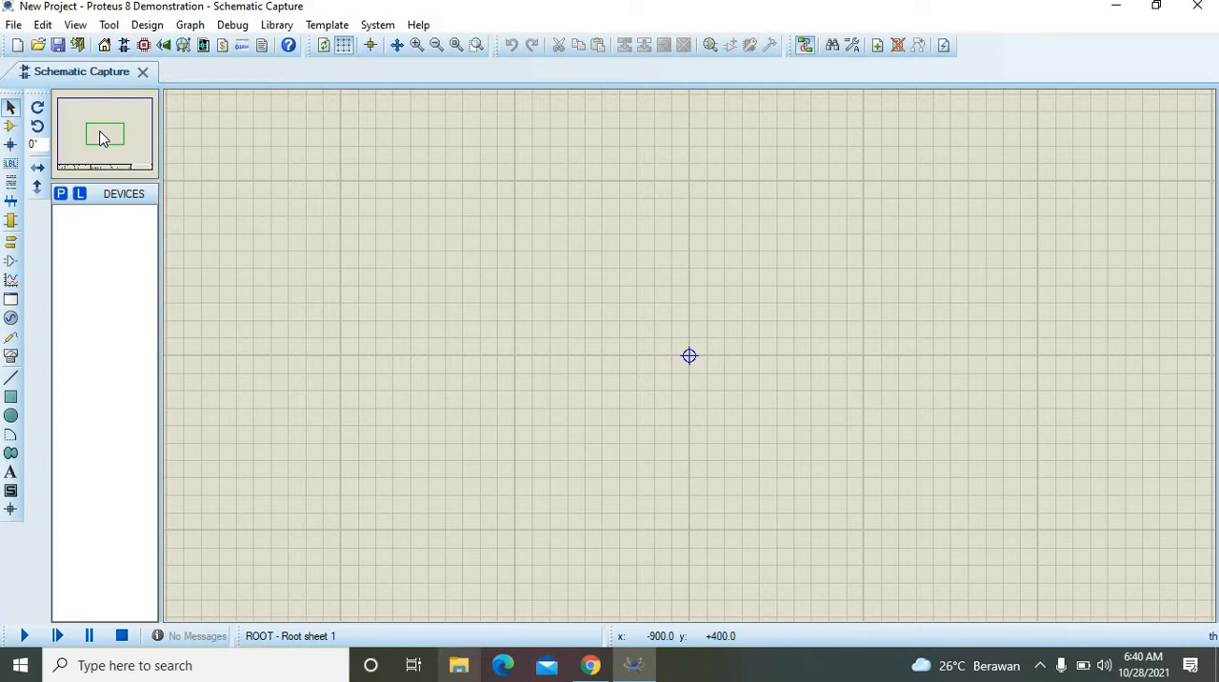
pyautogui.moveTo(103, 138); pyautogui.dragTo(83, 121)
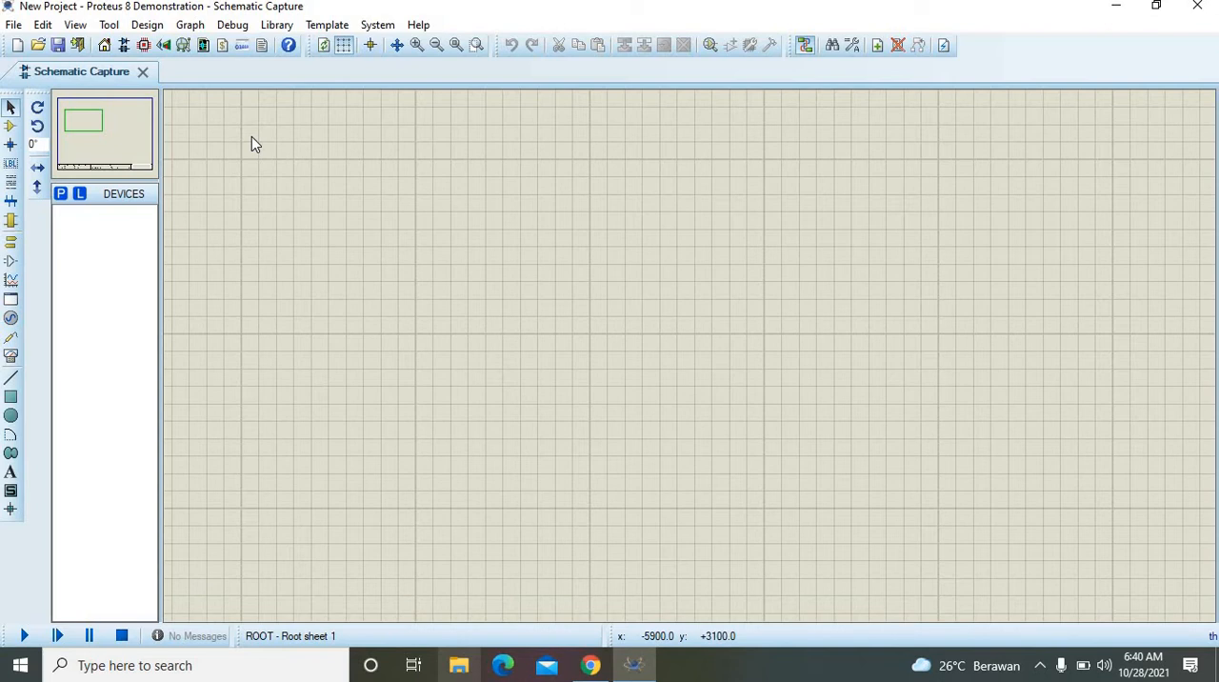
pyautogui.click(63, 197)
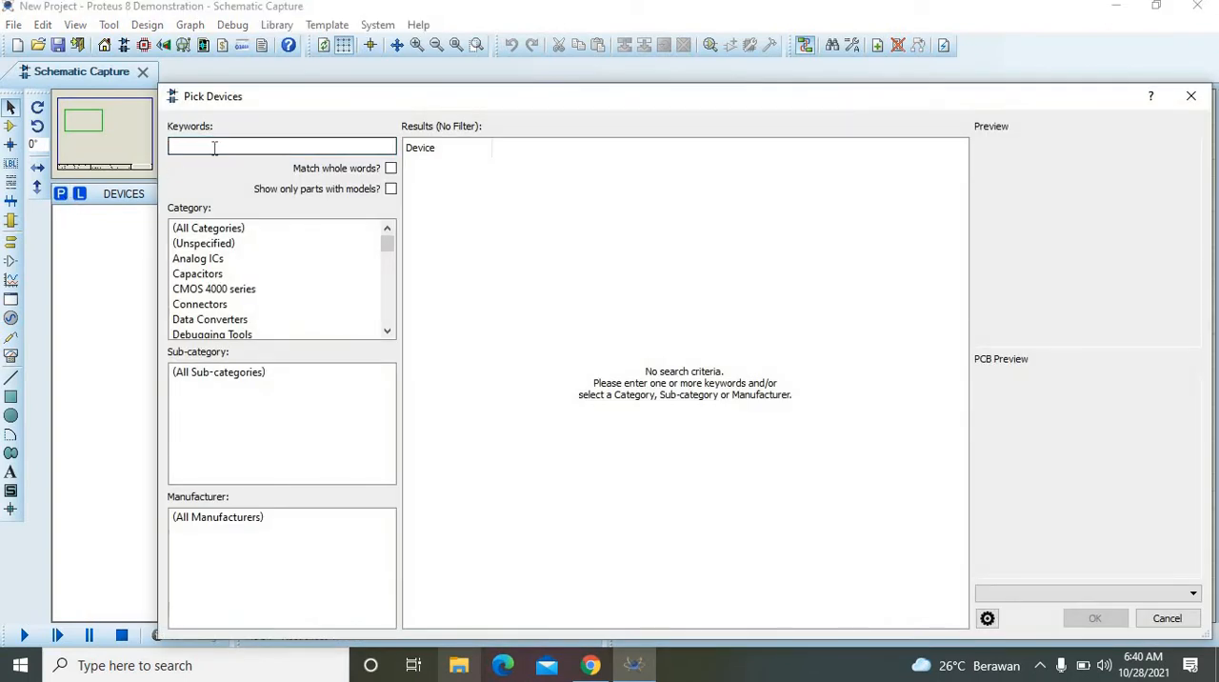
pyautogui.write('LAMP')
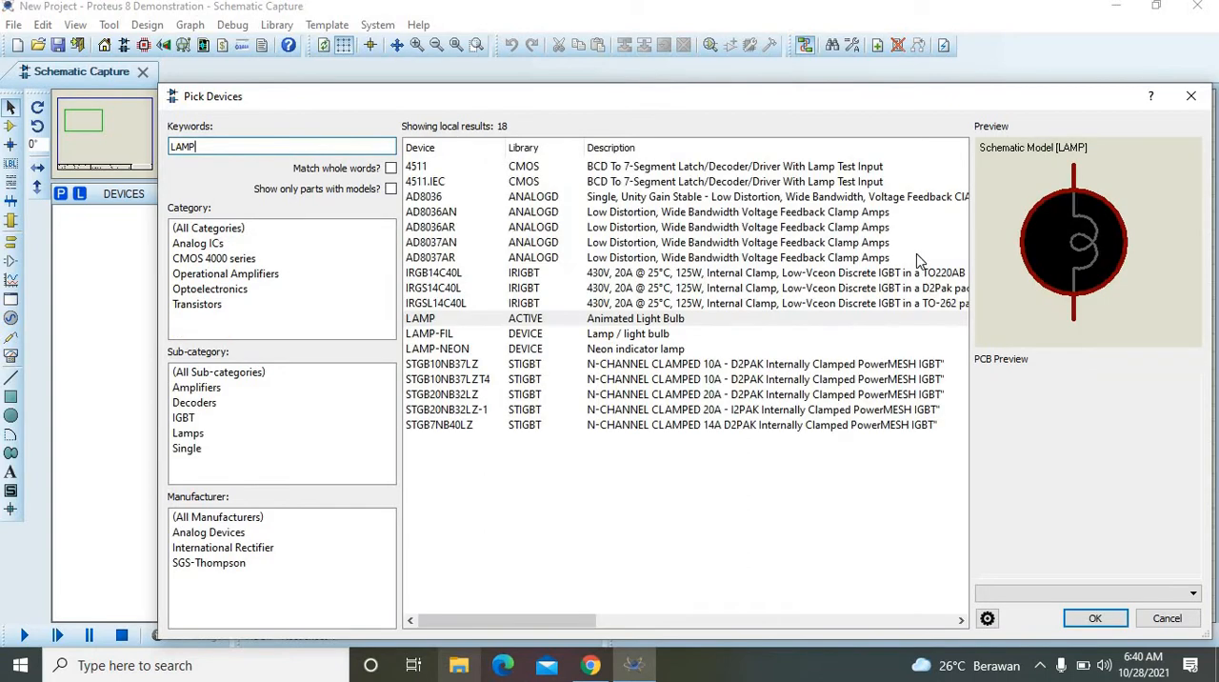
pyautogui.click(1096, 619)
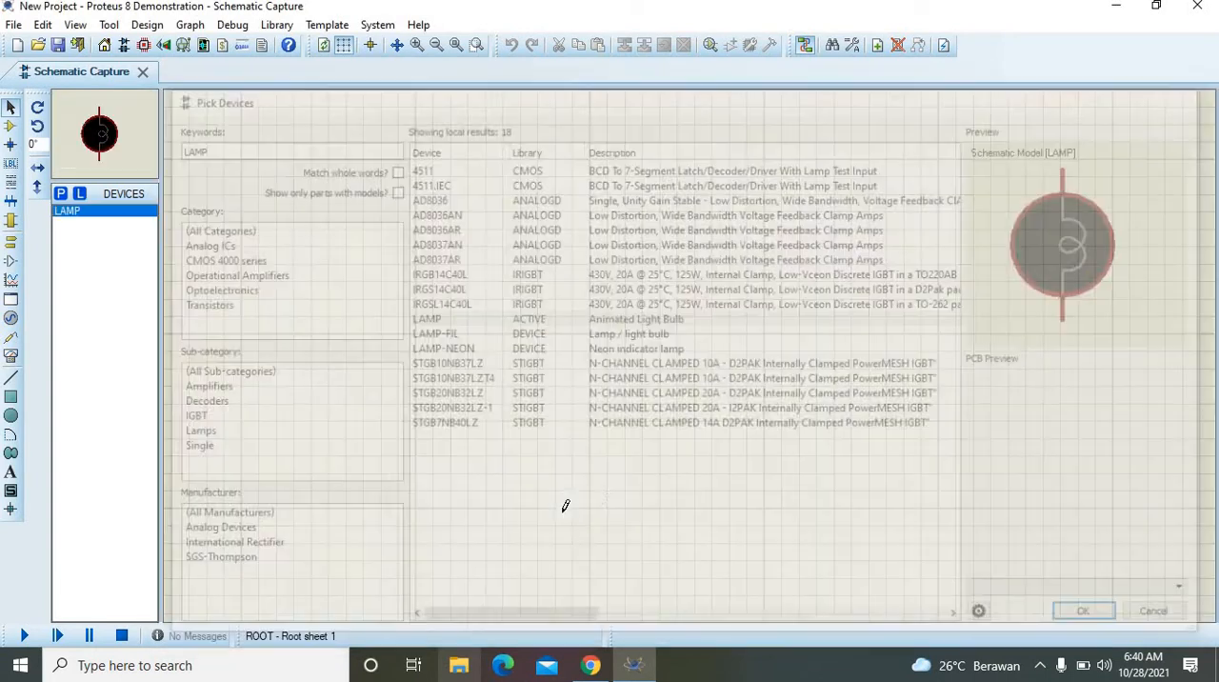
# Step: Search the parts library for TRANSFO and add the simple transformer TRAN-2P2S to the device list
pyautogui.click(69, 195)
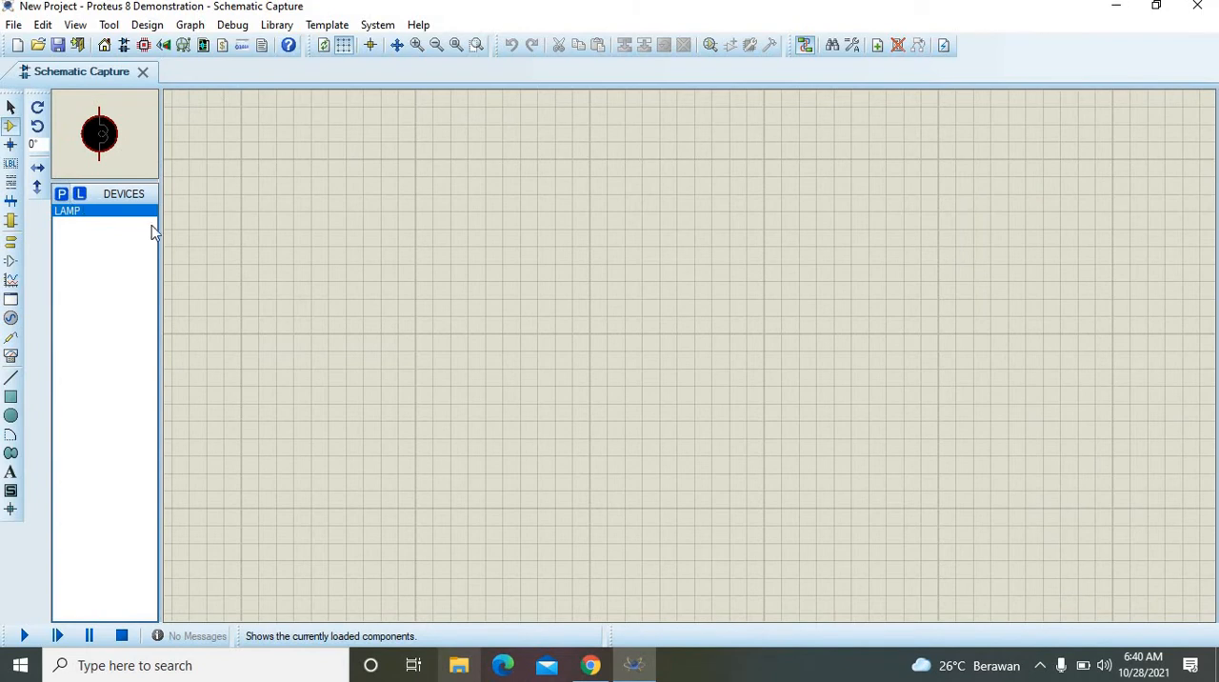
pyautogui.write('TRAND')
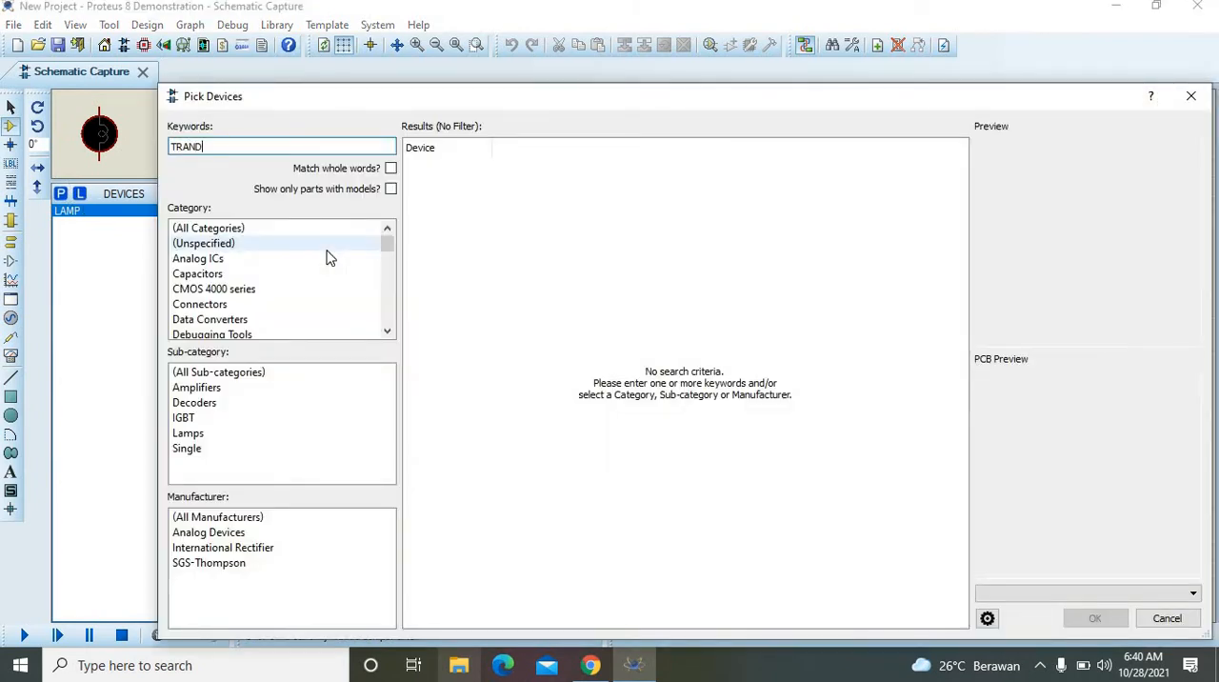
pyautogui.write('FO')
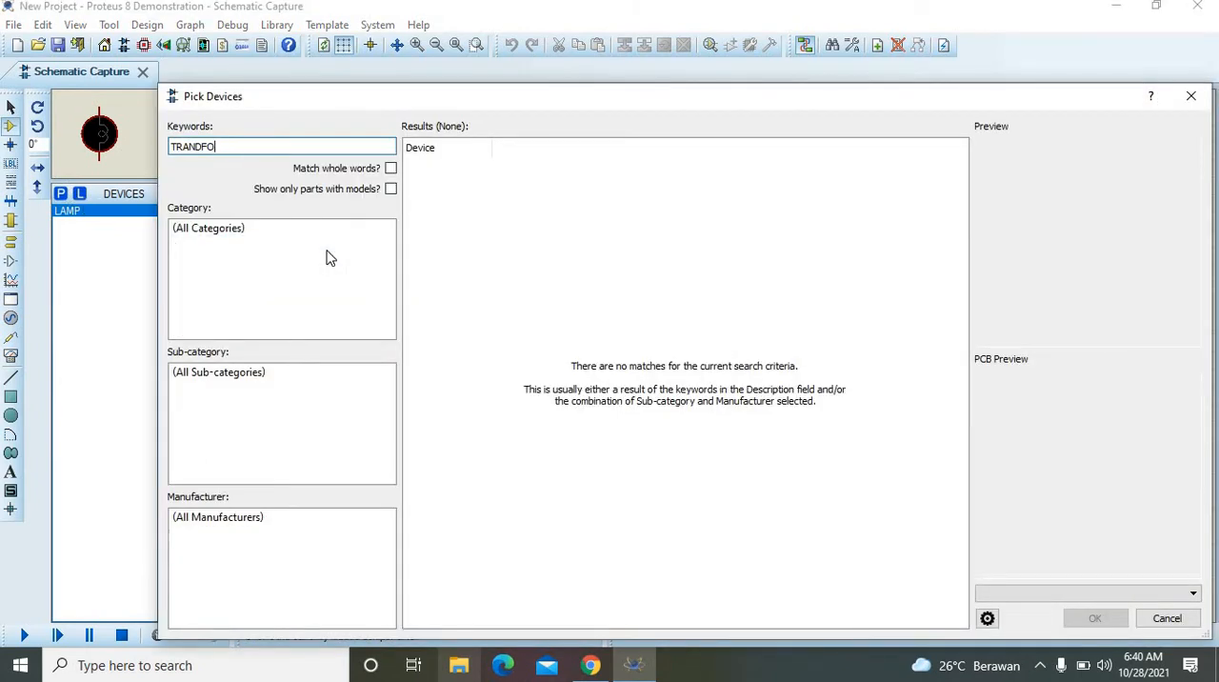
pyautogui.press('BackSpace')
pyautogui.press('BackSpace')
pyautogui.press('BackSpace')
pyautogui.write('SFO')
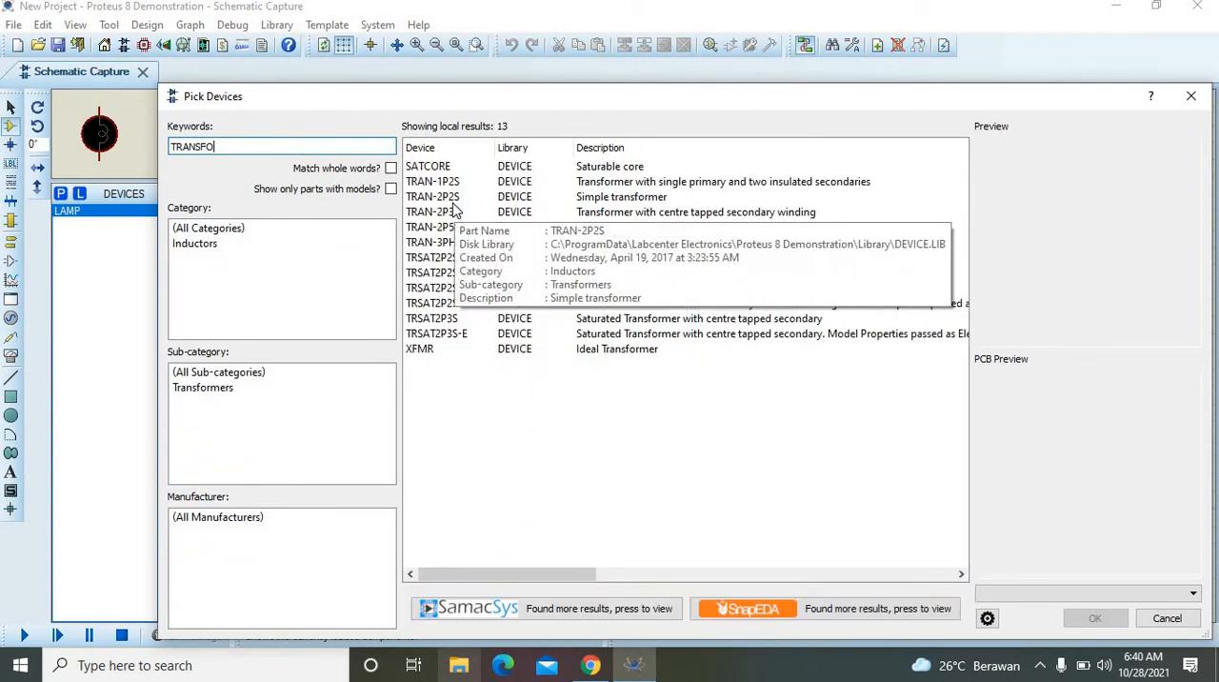
pyautogui.click(453, 198)
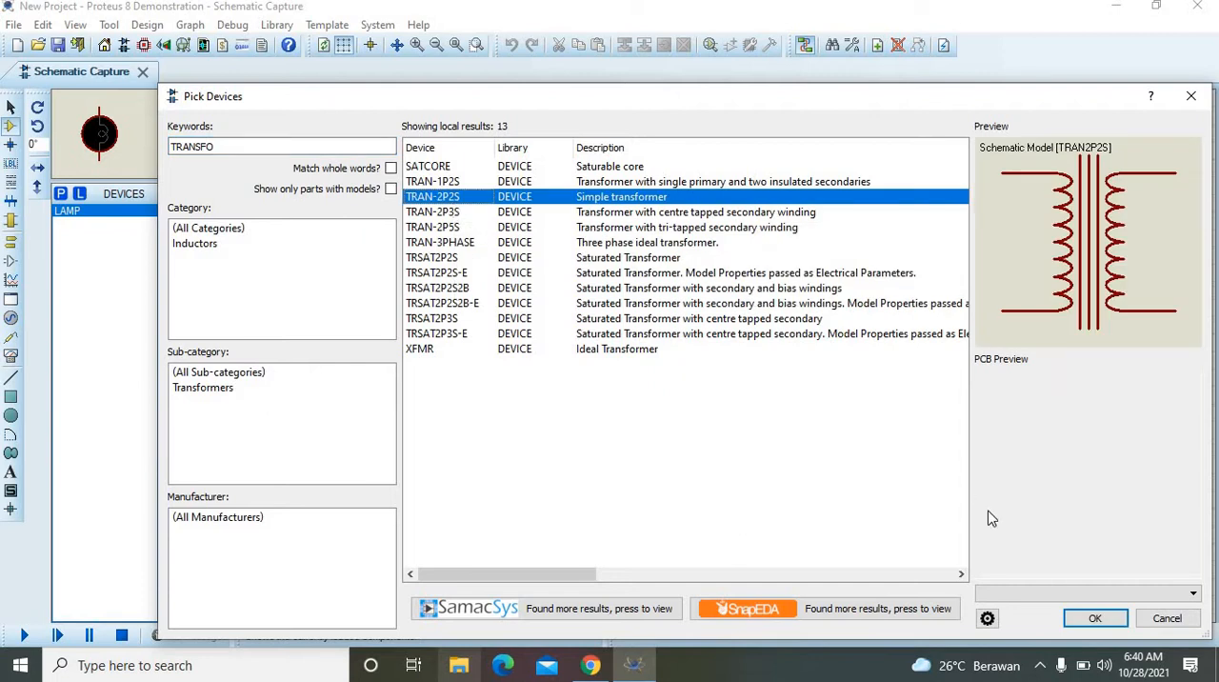
pyautogui.click(1096, 619)
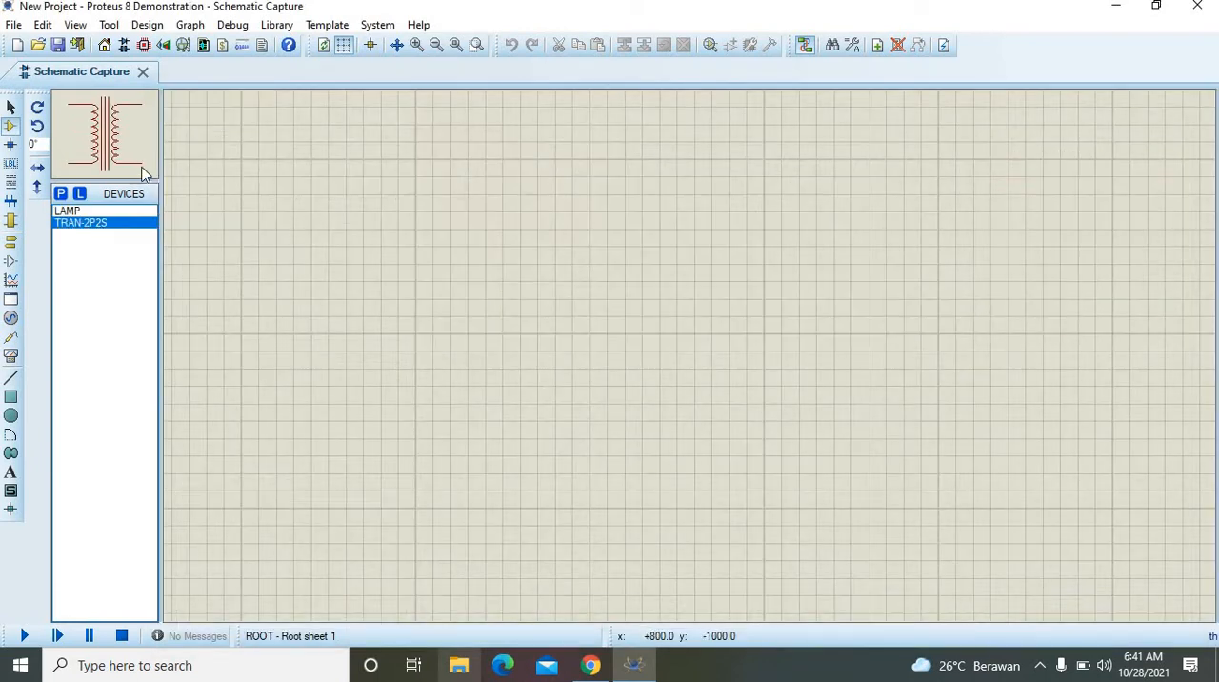
# Step: Search the parts library for SWITCH and add the interactive SPST latched-action SWITCH to the device list
pyautogui.click(61, 194)
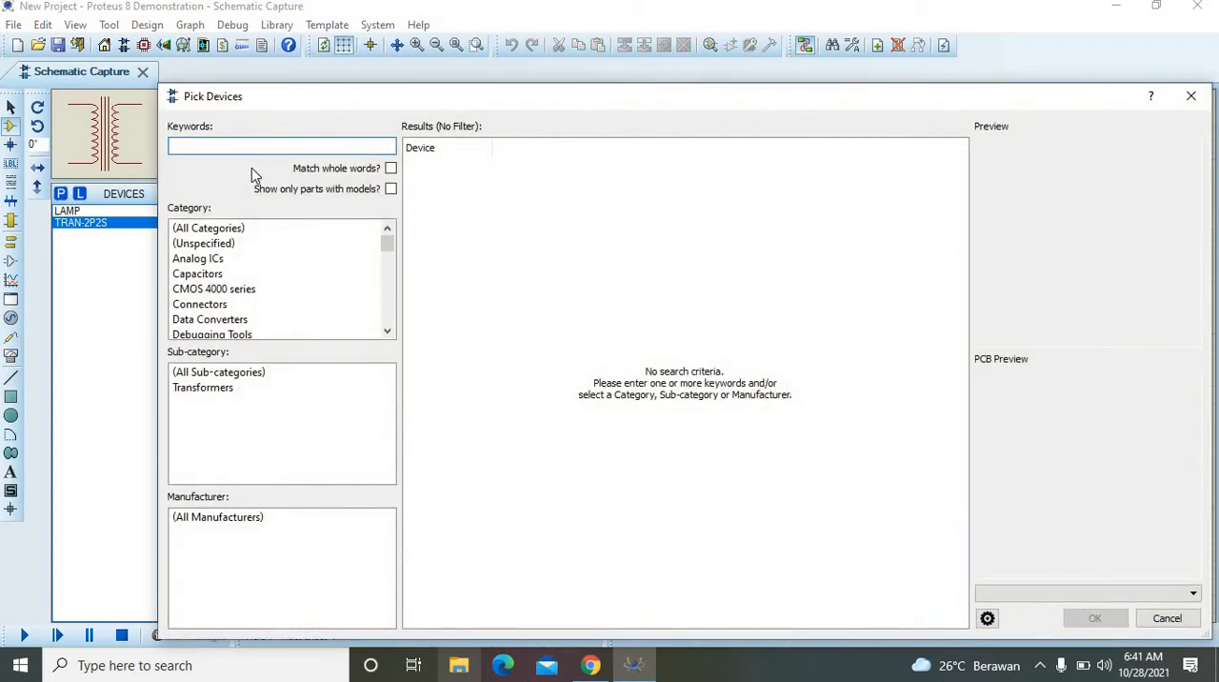
pyautogui.write('SWIT')
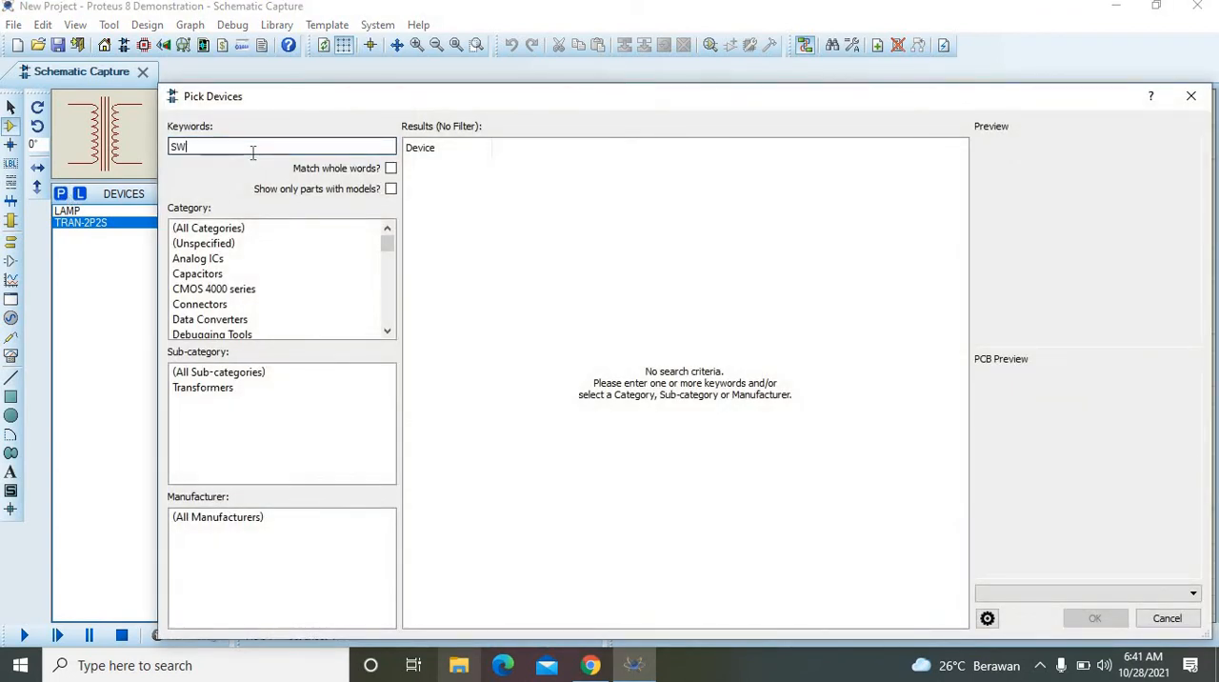
pyautogui.write('CH')
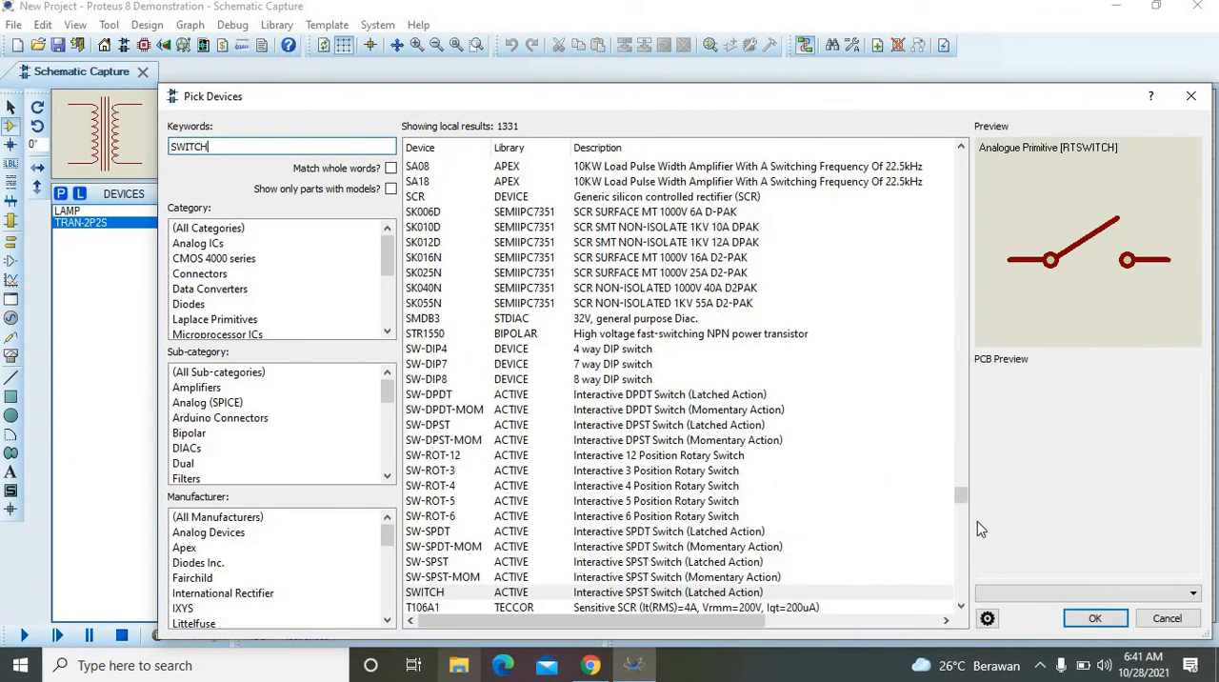
pyautogui.click(1094, 618)
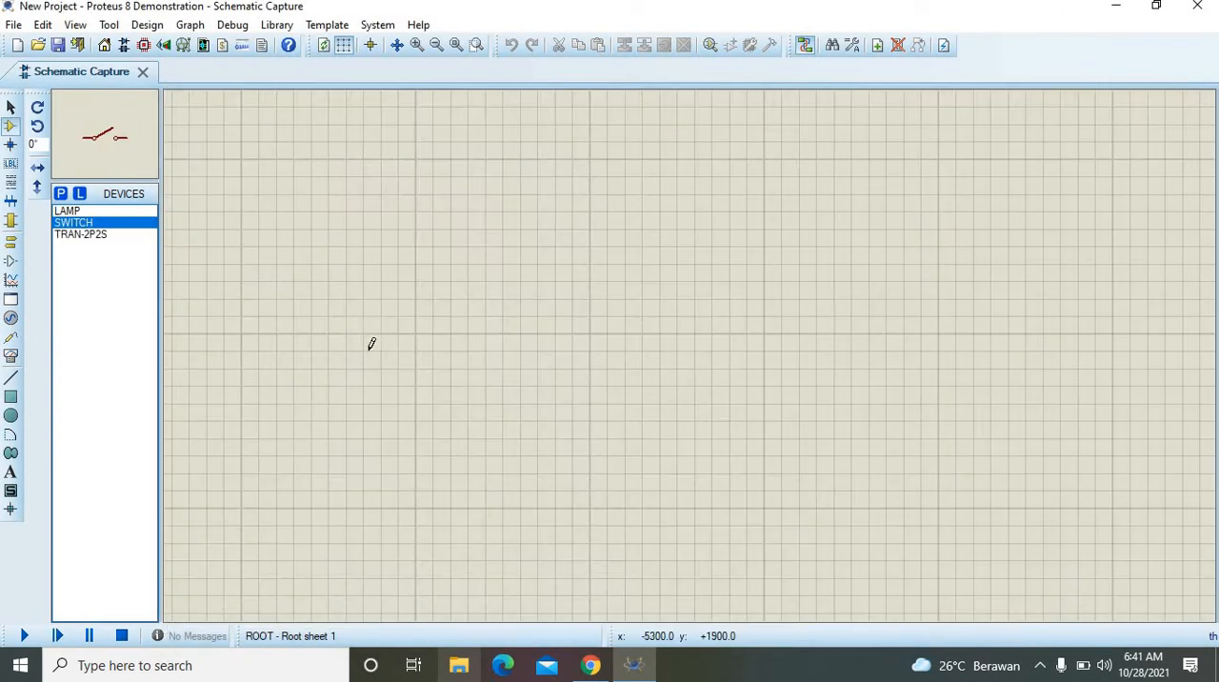
# Step: Search the parts library for VSINE and add the sine wave AC voltage source to the device list
pyautogui.click(61, 195)
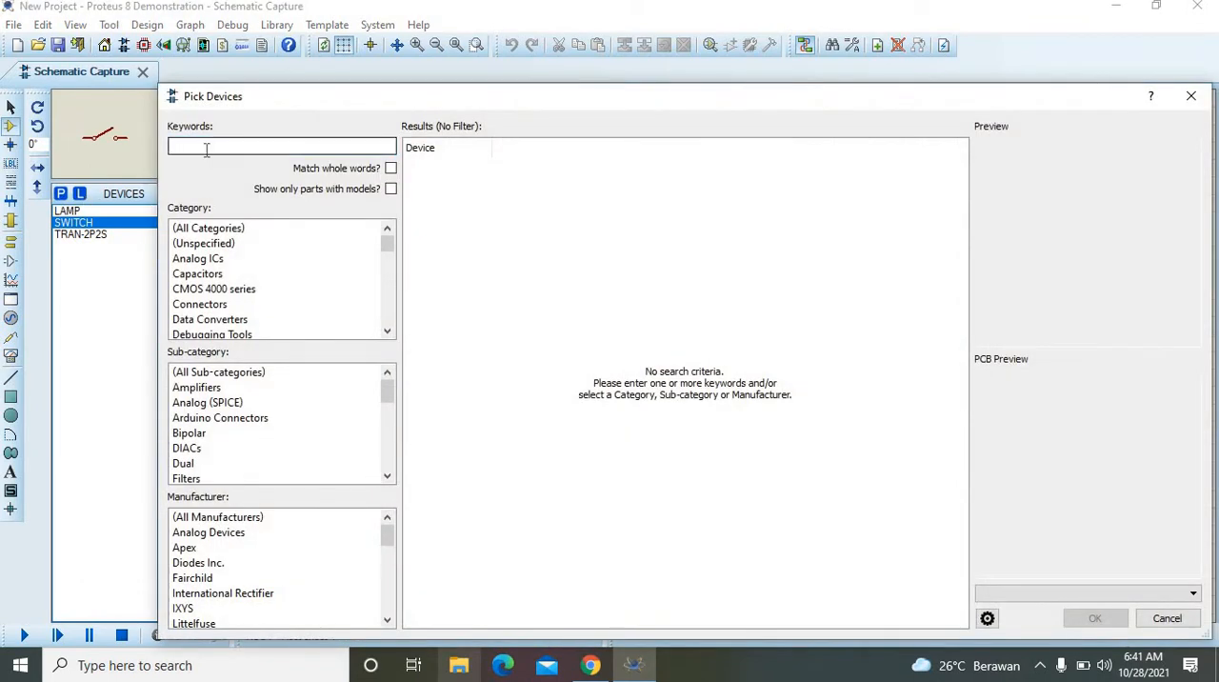
pyautogui.write('VSINE')
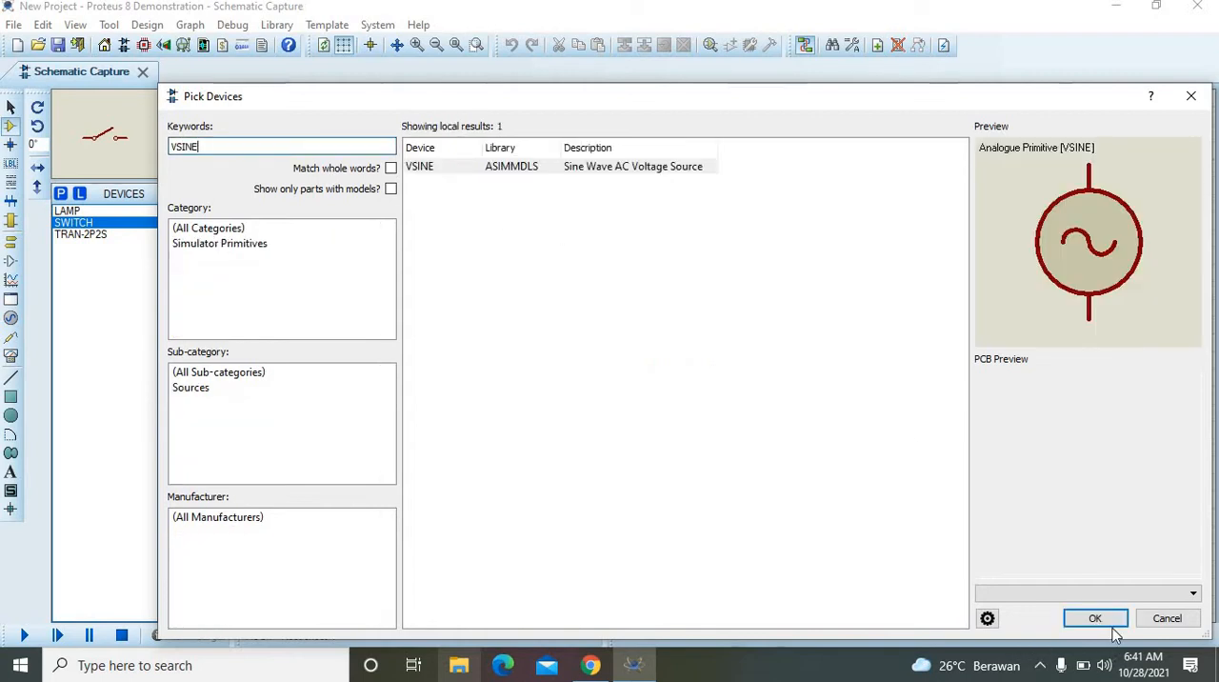
pyautogui.click(1095, 619)
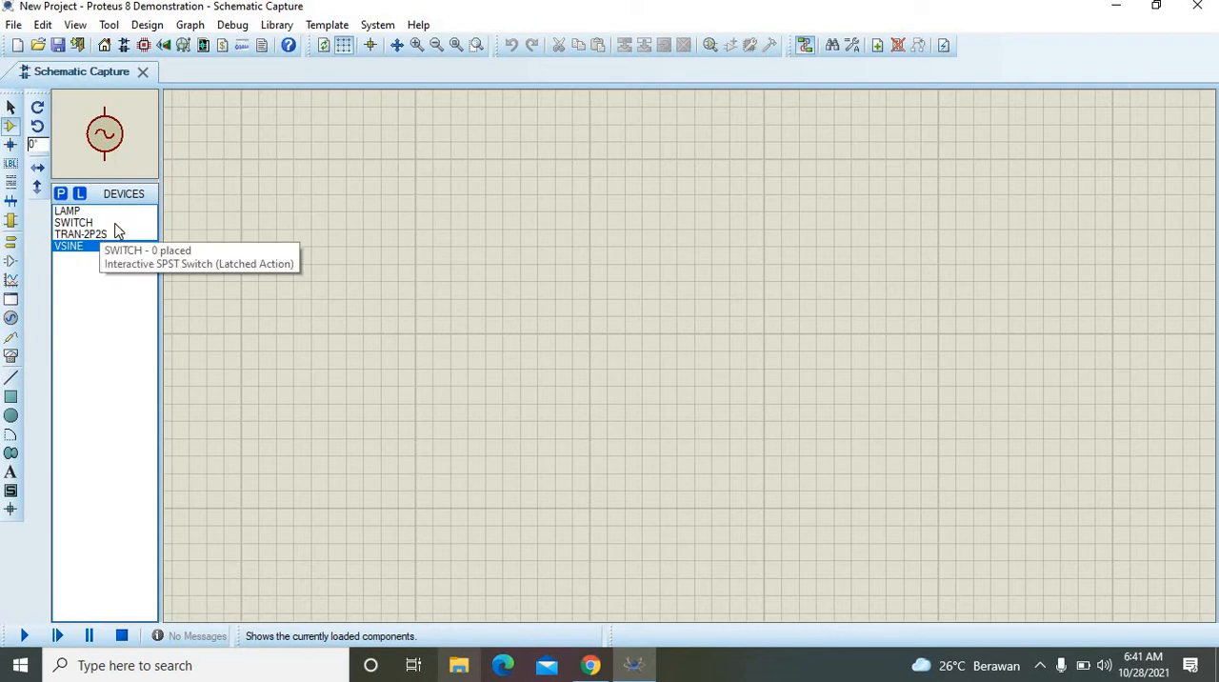
pyautogui.click(12, 357)
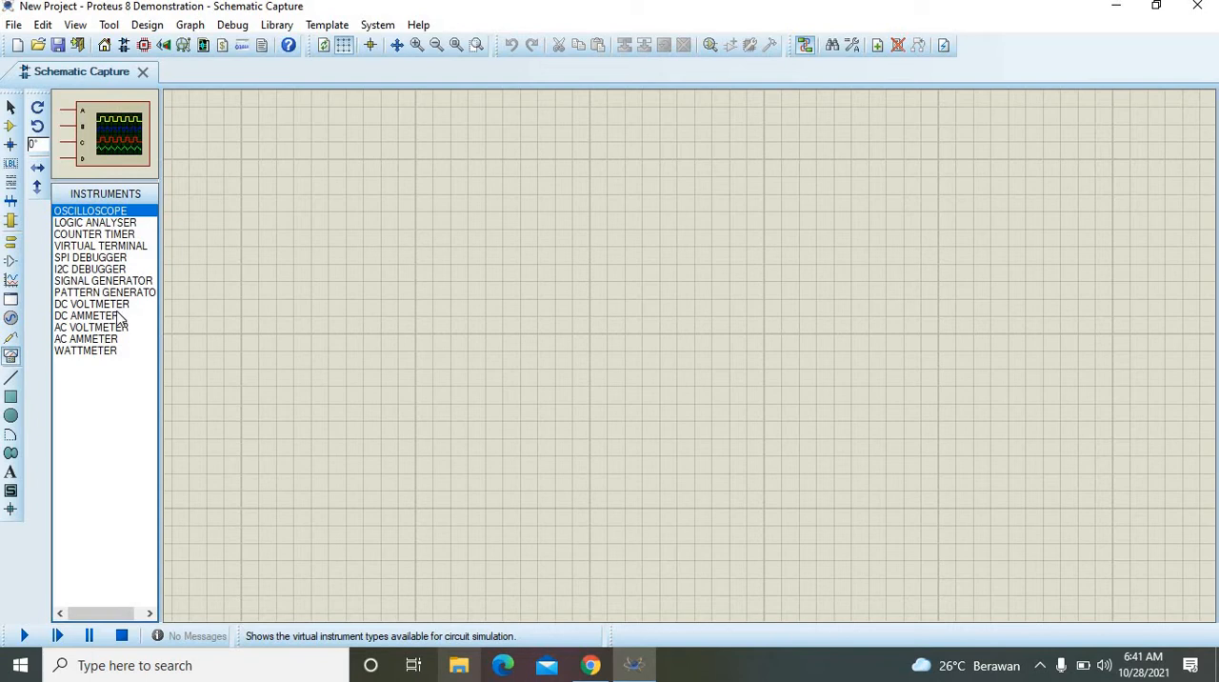
pyautogui.click(108, 341)
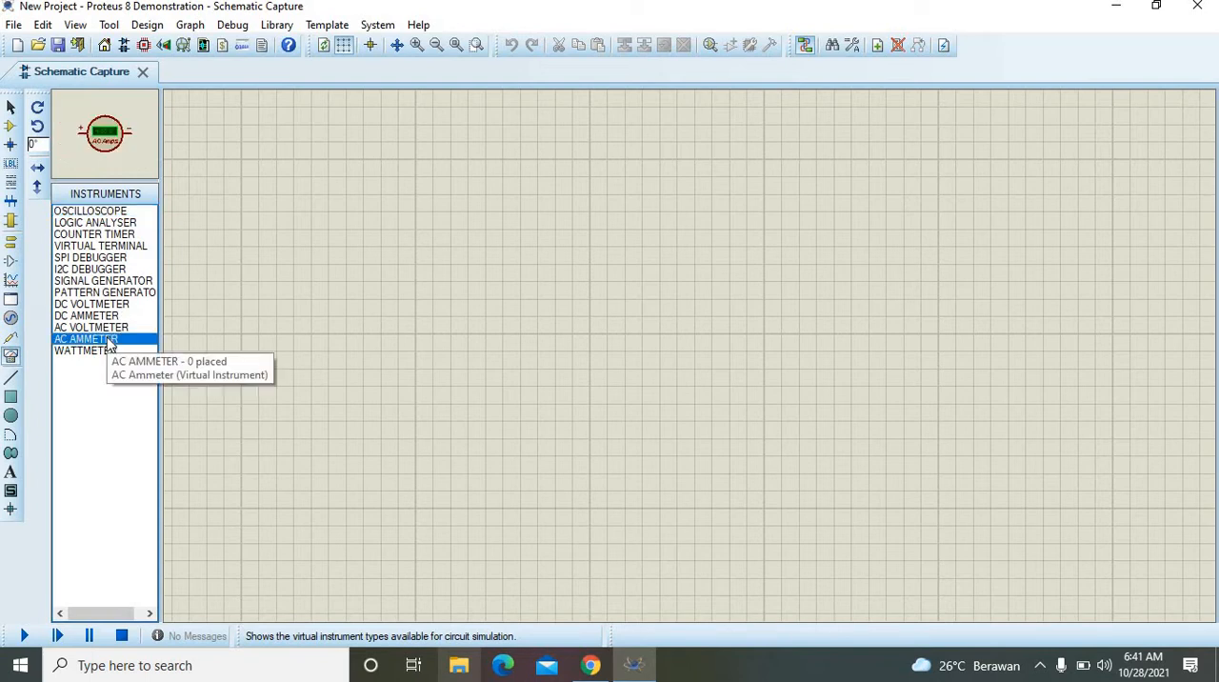
pyautogui.click(12, 127)
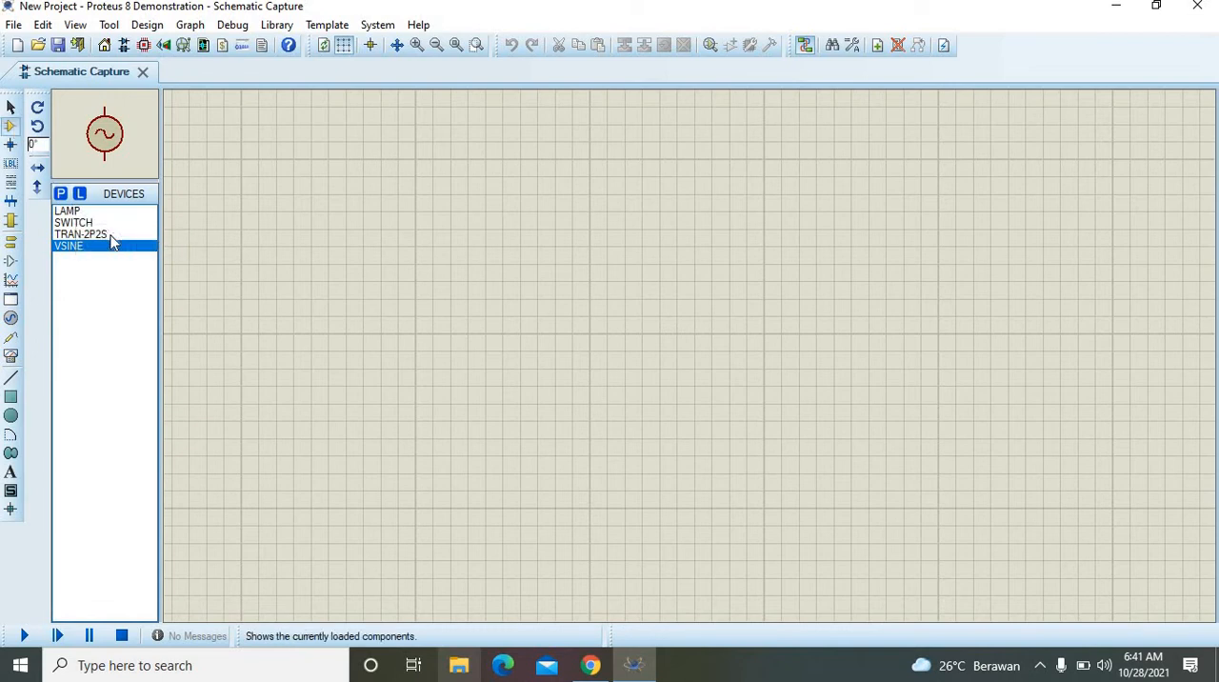
# Step: Place one TRAN-2P2S transformer on the empty schematic sheet, near the upper middle of the visible area
pyautogui.click(81, 234)
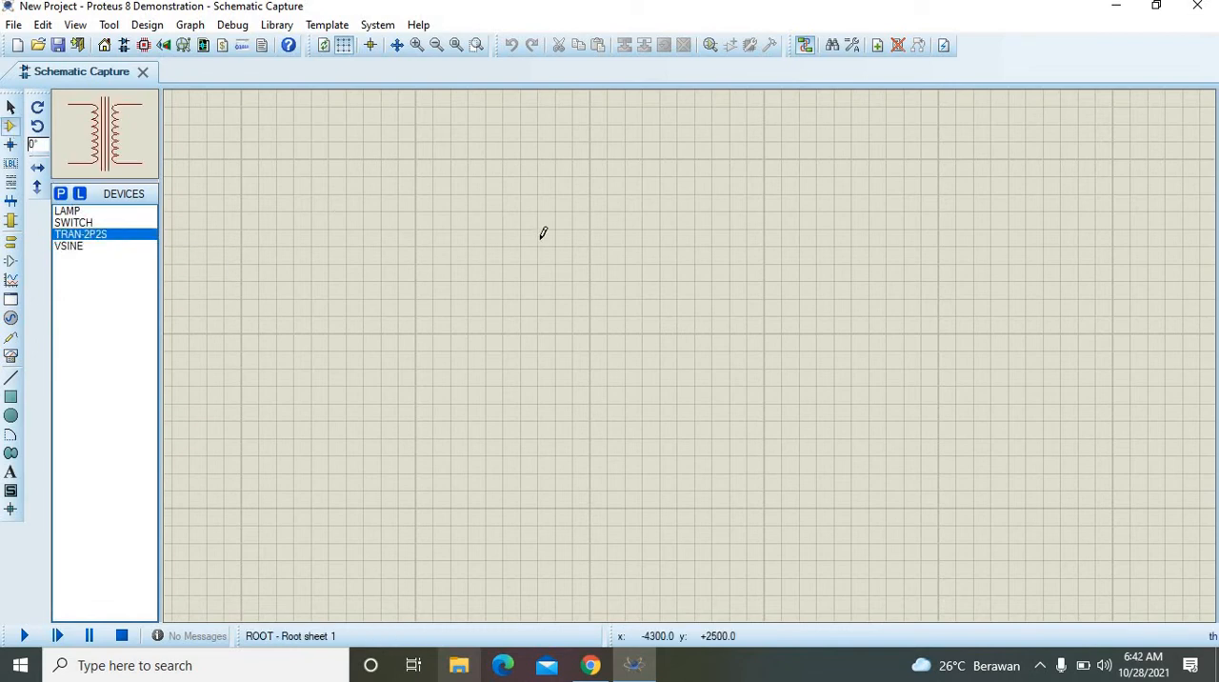
pyautogui.click(655, 234)
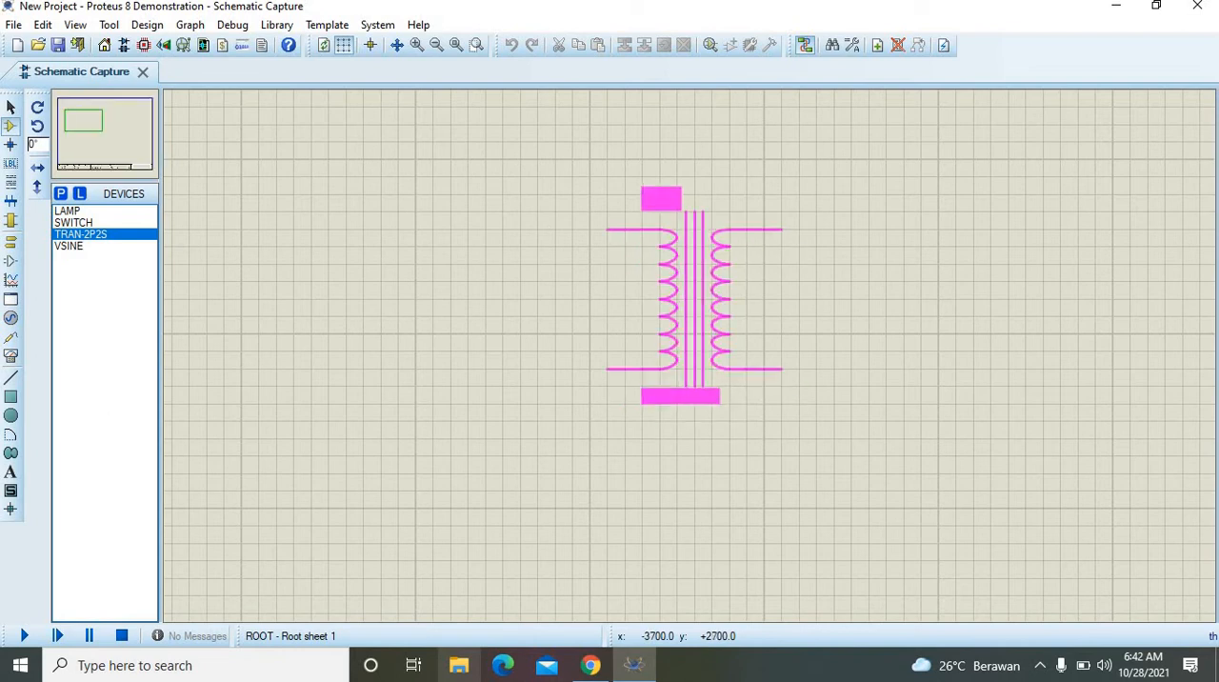
pyautogui.click(647, 199)
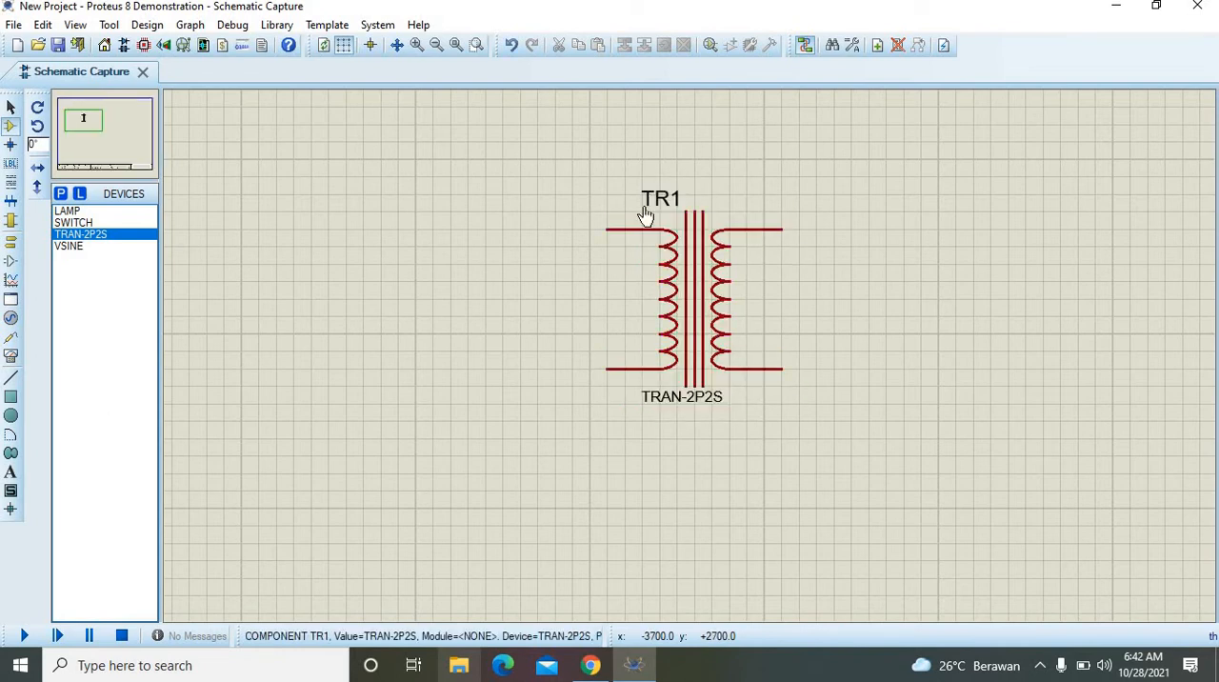
# Step: Place one LAMP on the schematic to the right of the transformer, level with its upper terminals
pyautogui.click(438, 50)
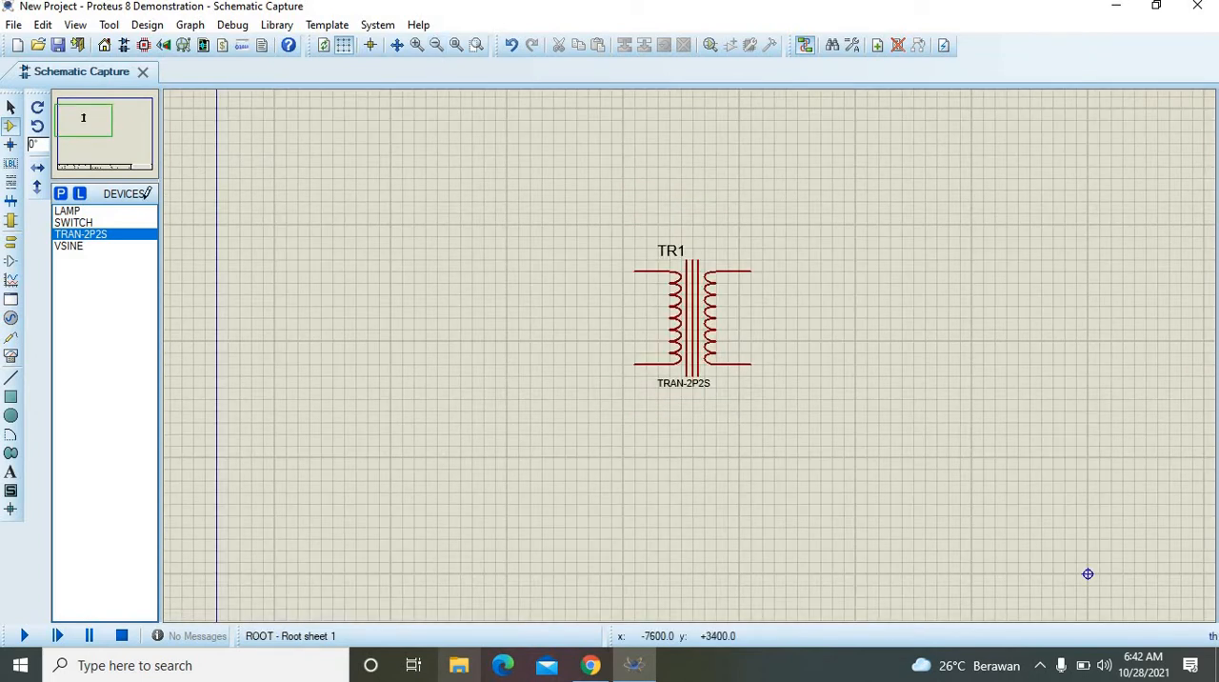
pyautogui.click(69, 212)
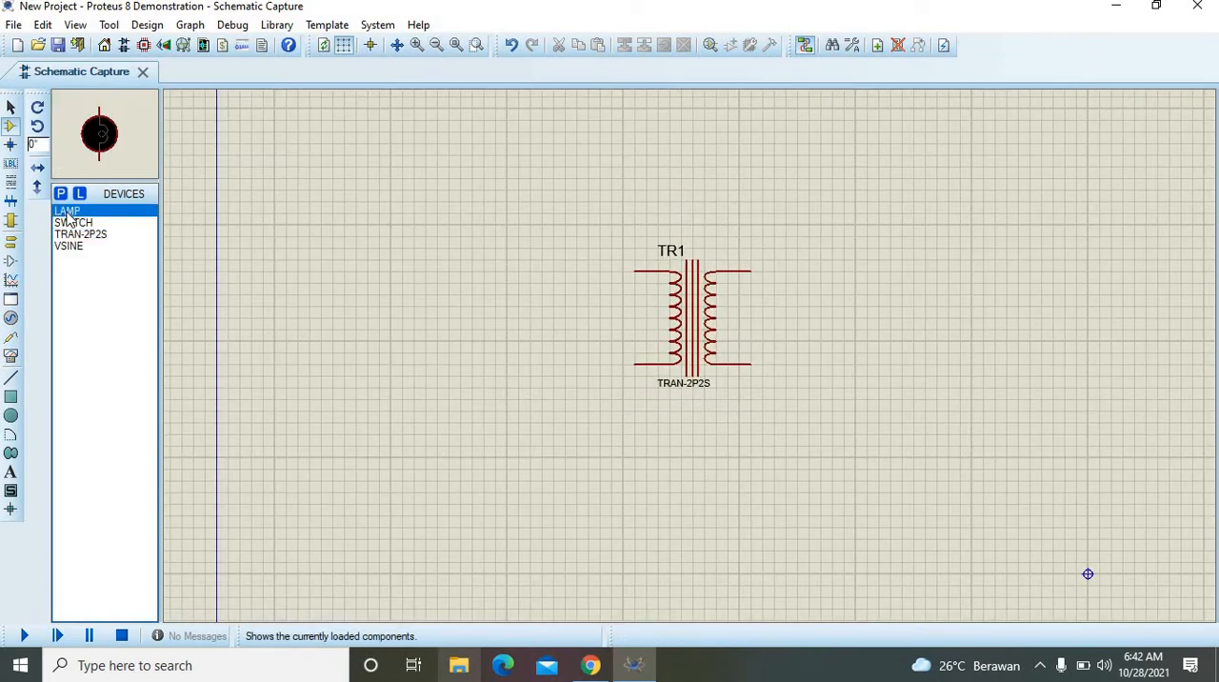
pyautogui.click(866, 272)
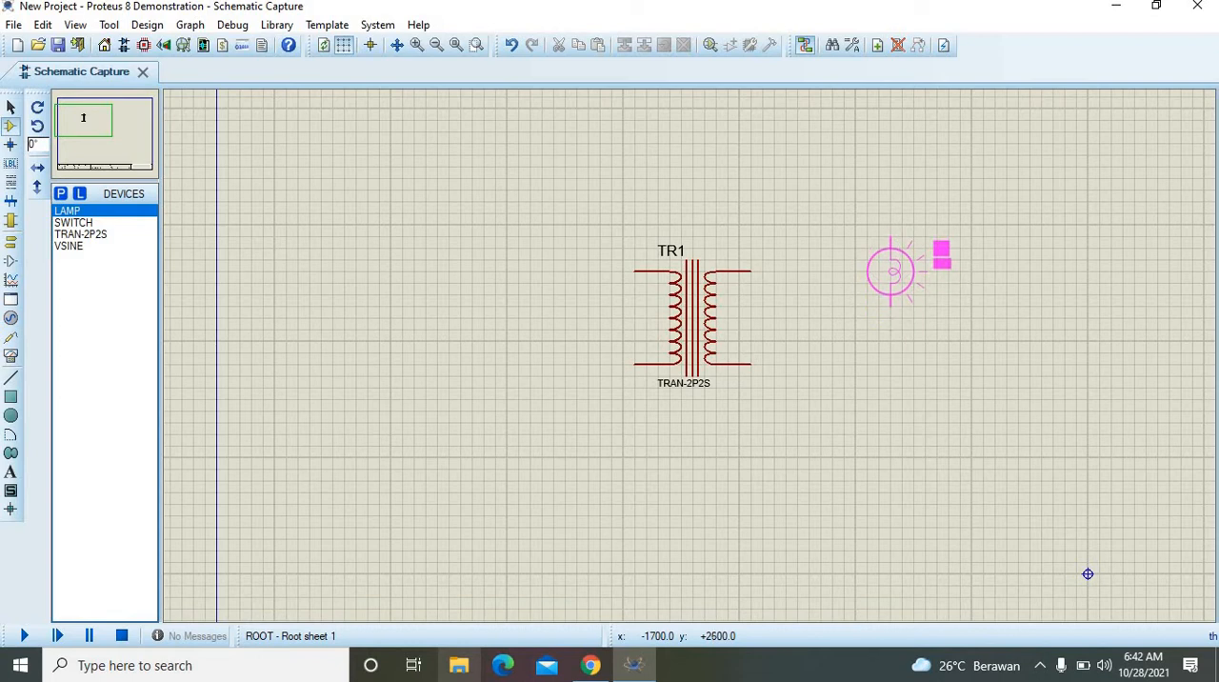
pyautogui.click(891, 272)
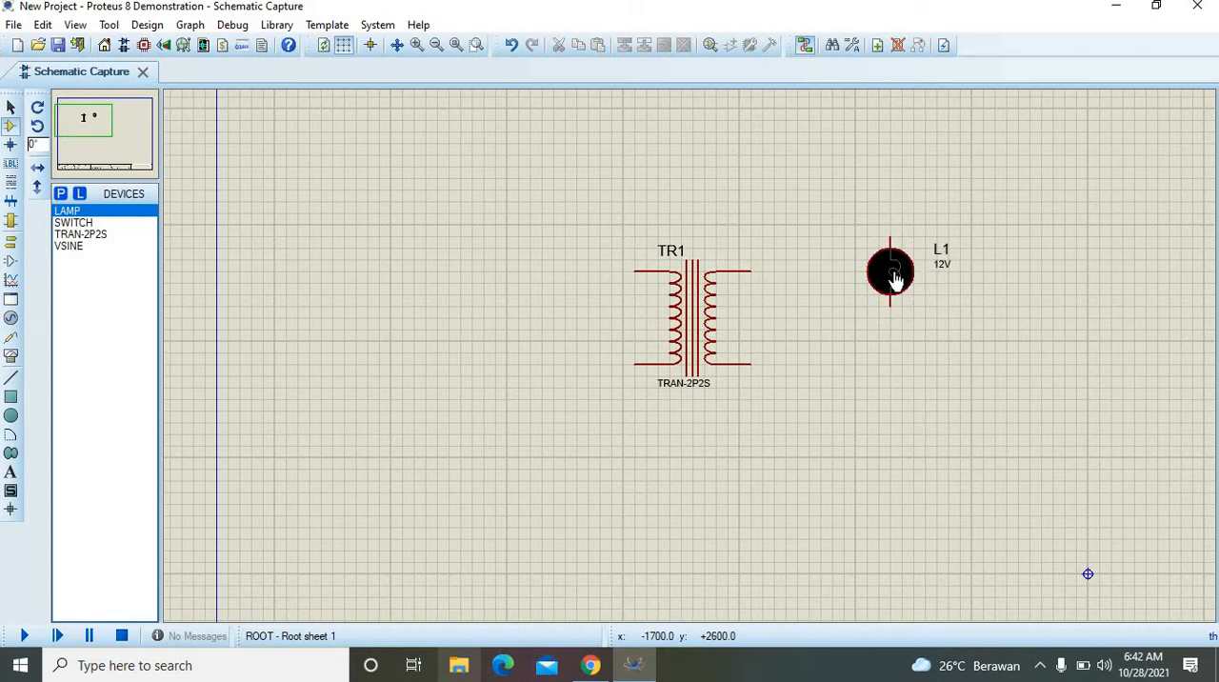
# Step: Place a SWITCH between the transformer and the lamp, level with the upper secondary terminal, and a second LAMP directly below the first
pyautogui.click(73, 222)
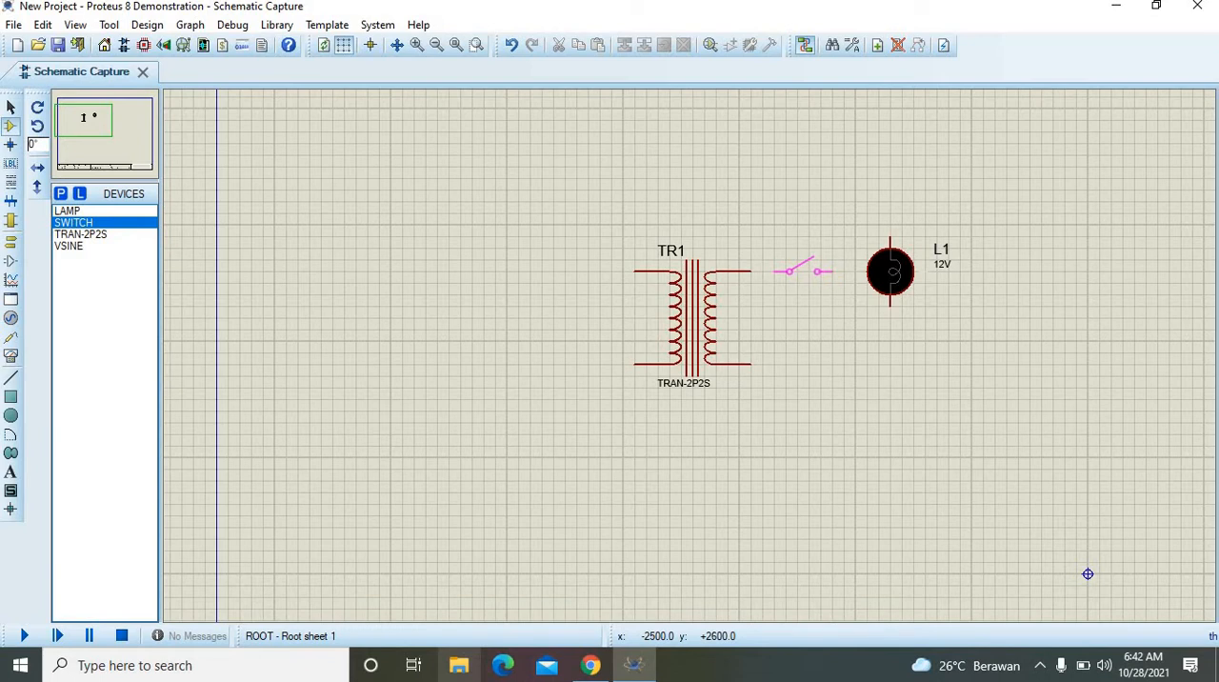
pyautogui.click(805, 265)
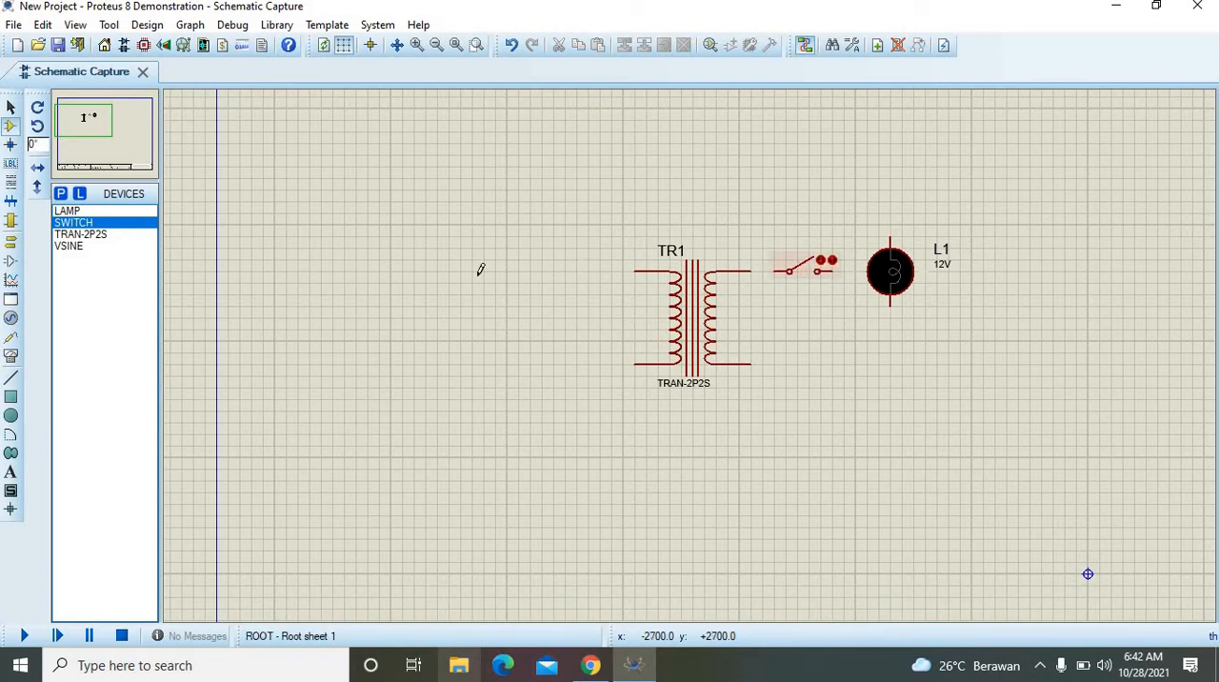
pyautogui.click(80, 212)
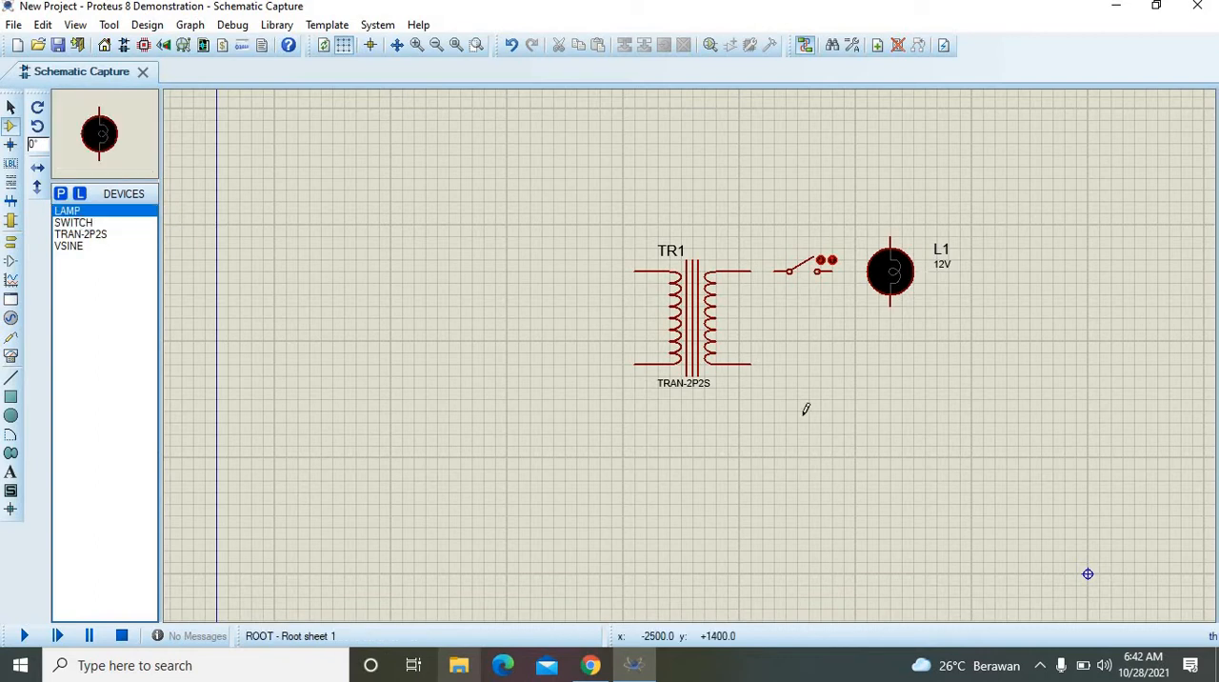
pyautogui.click(890, 363)
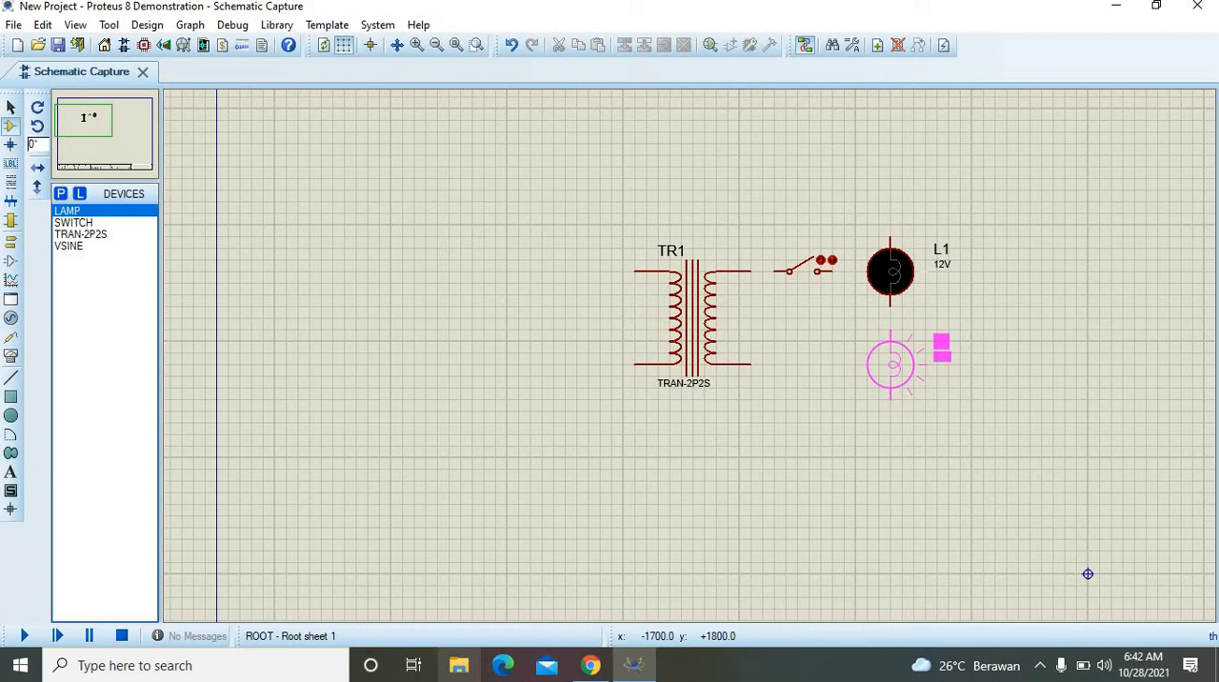
pyautogui.click(891, 388)
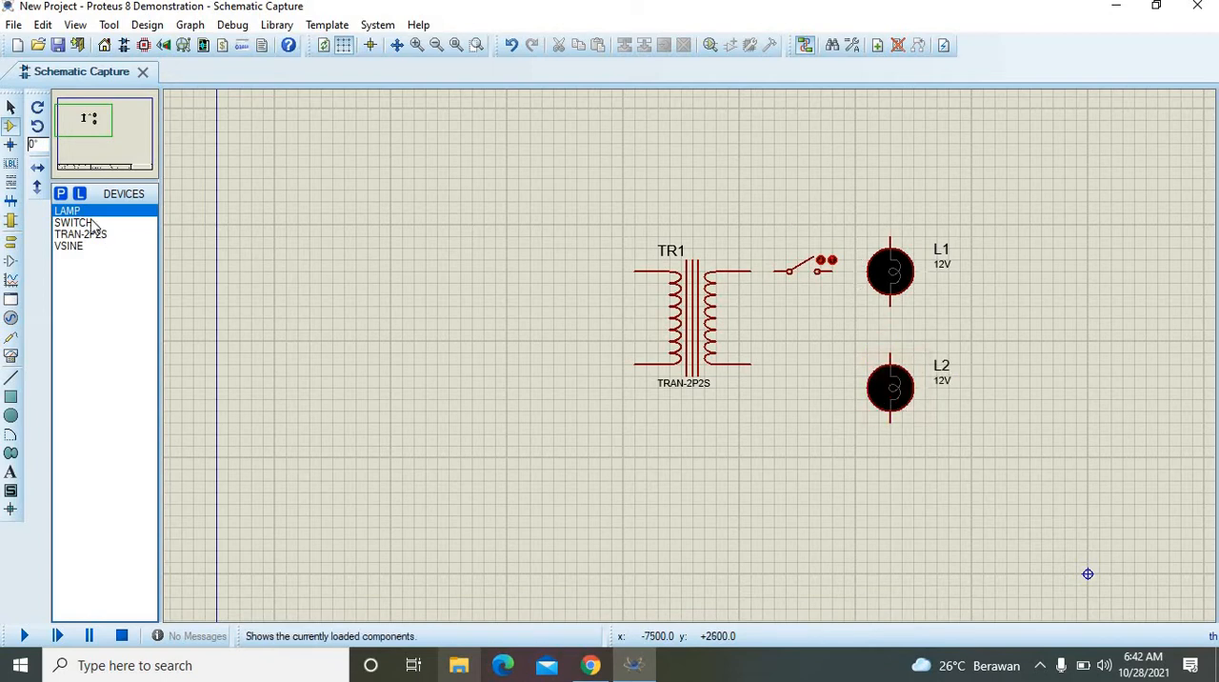
# Step: Place a VSINE source to the left of the transformer, vertically centred on its primary winding
pyautogui.click(71, 246)
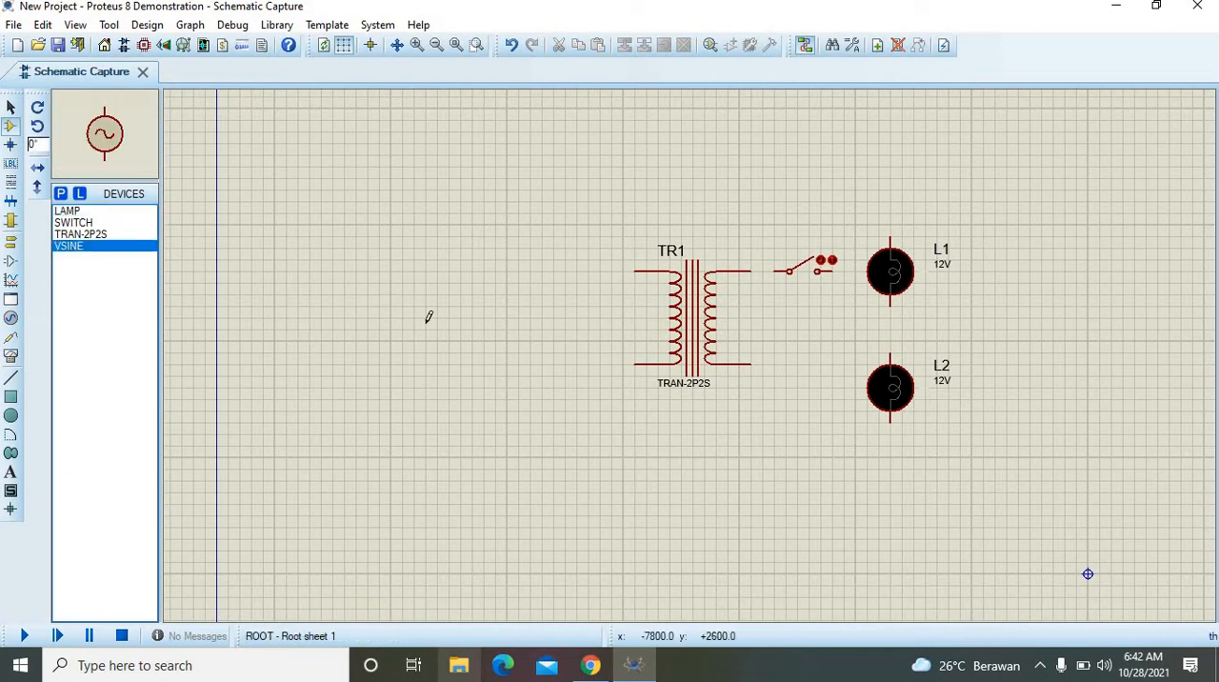
pyautogui.click(511, 317)
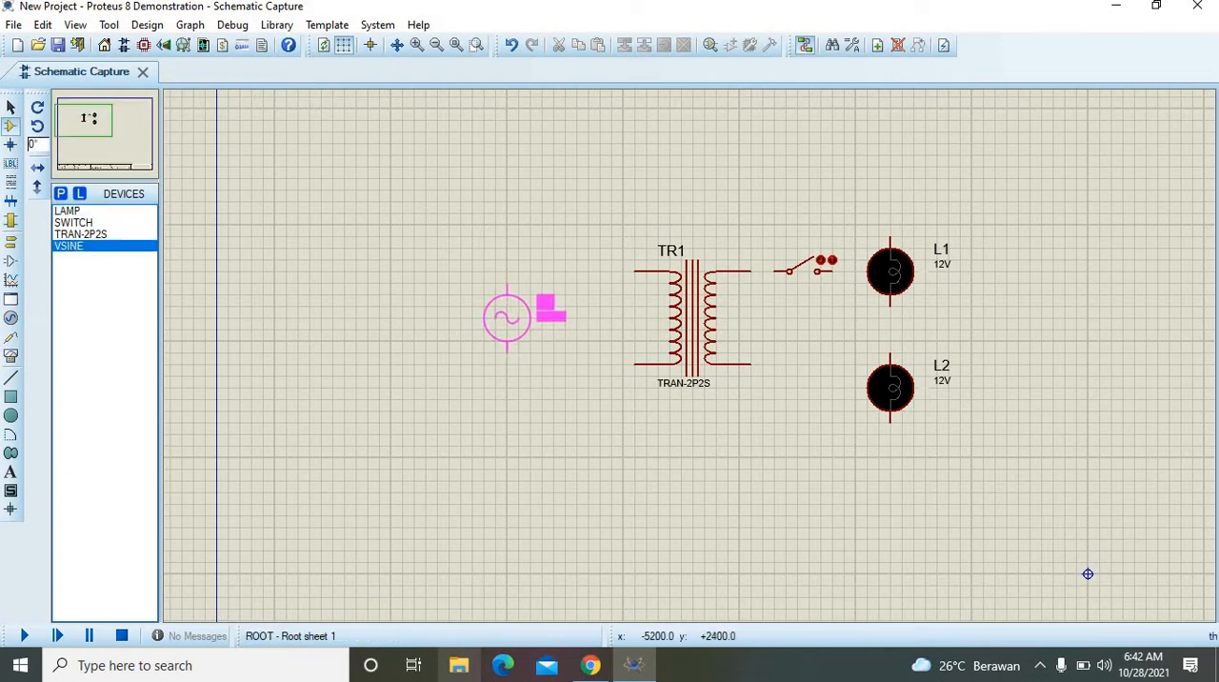
pyautogui.click(507, 318)
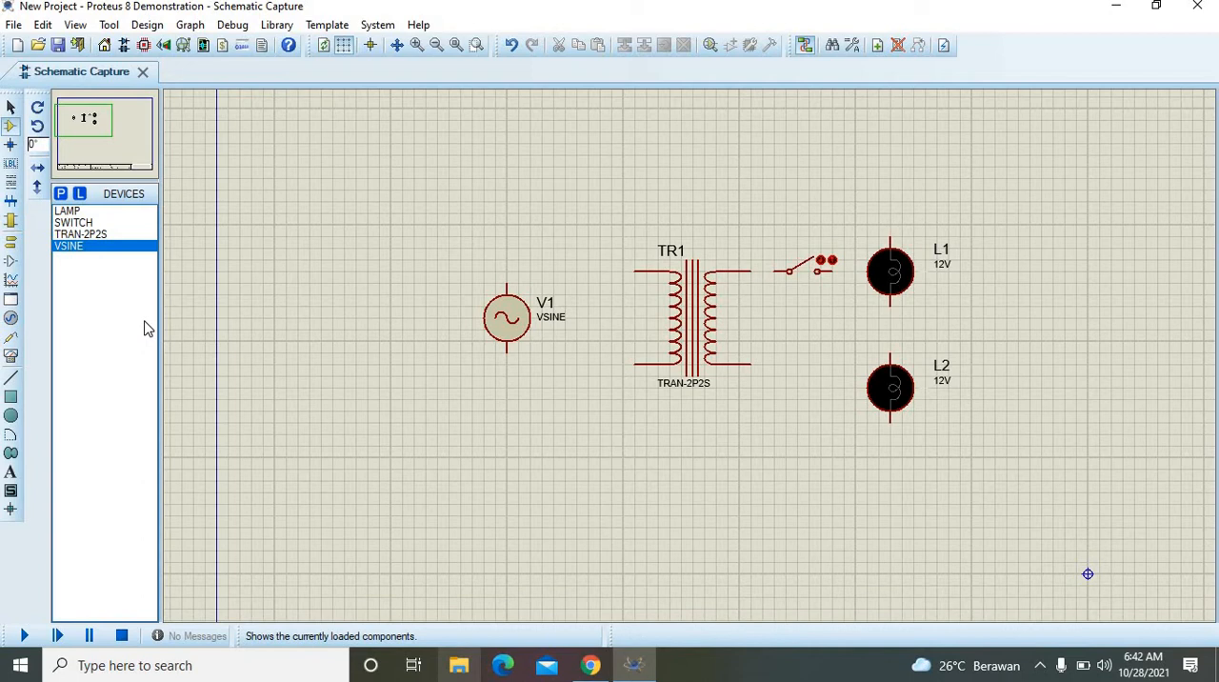
# Step: Place three AC VOLTMETER instruments: one to the left of the sine source and one to the right of each lamp
pyautogui.click(11, 356)
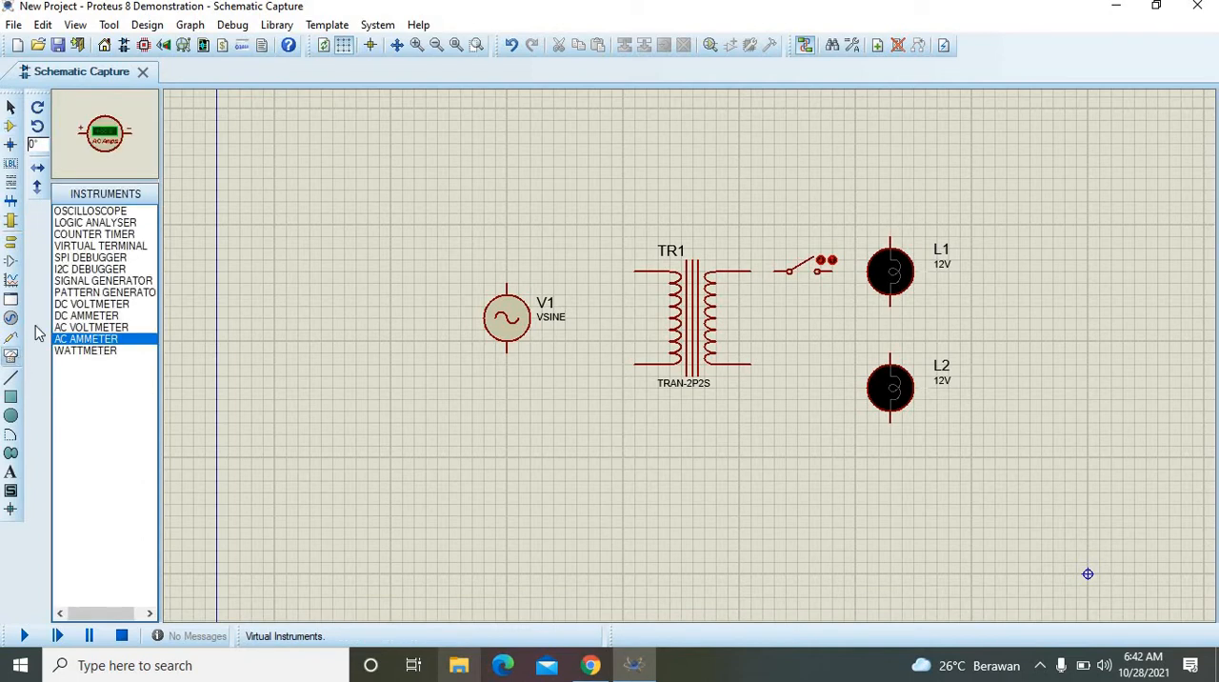
pyautogui.click(89, 326)
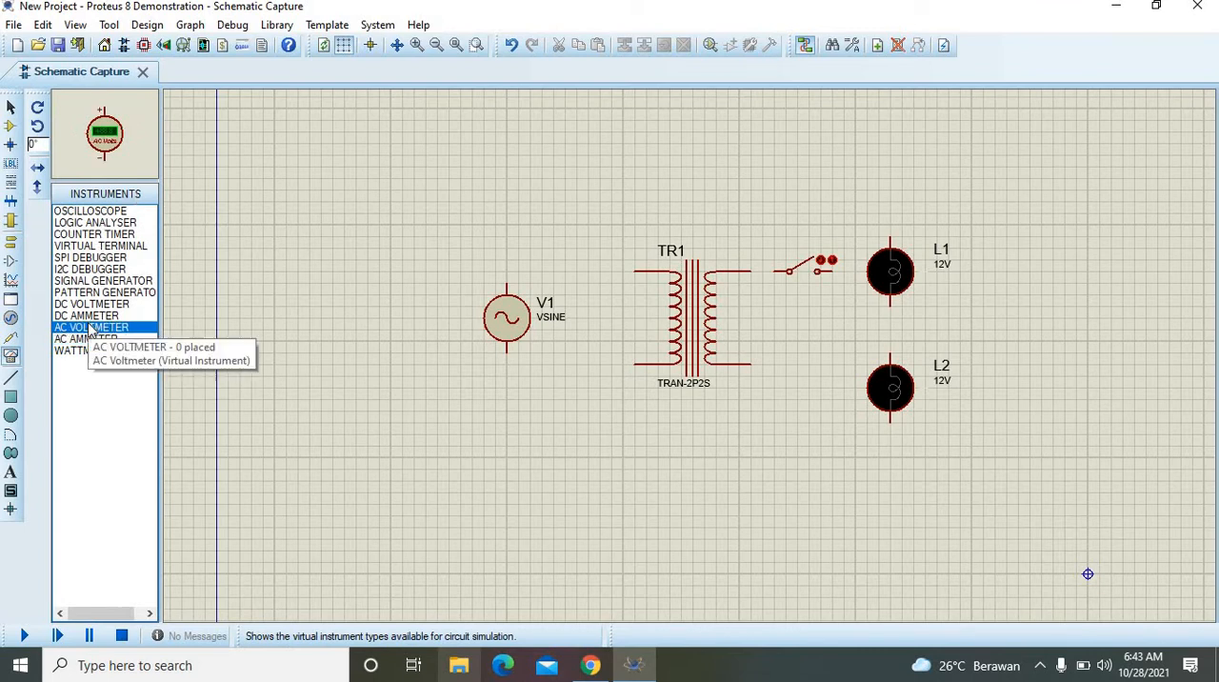
pyautogui.click(404, 297)
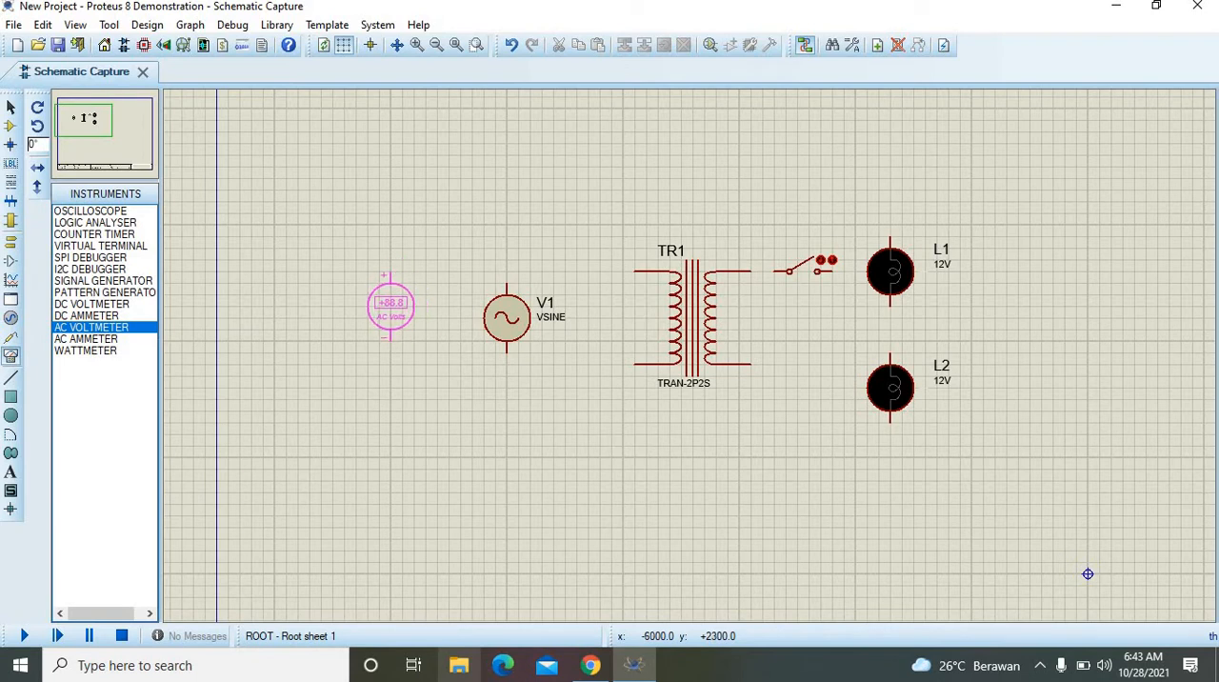
pyautogui.click(393, 300)
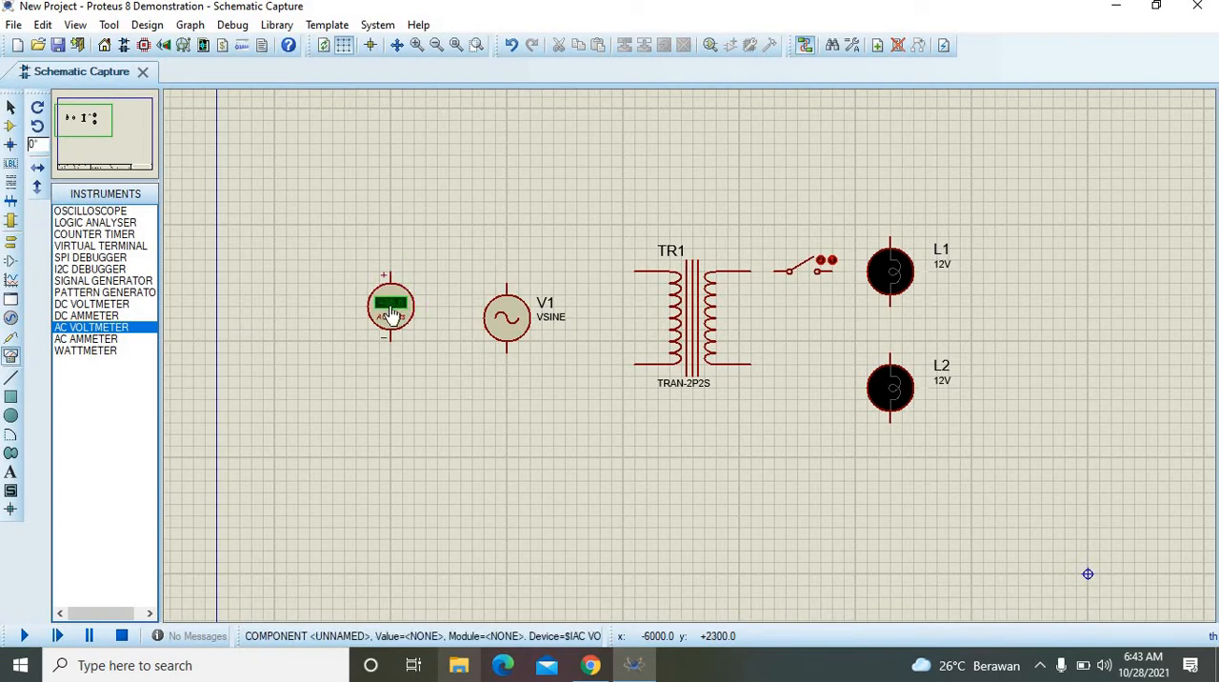
pyautogui.click(98, 330)
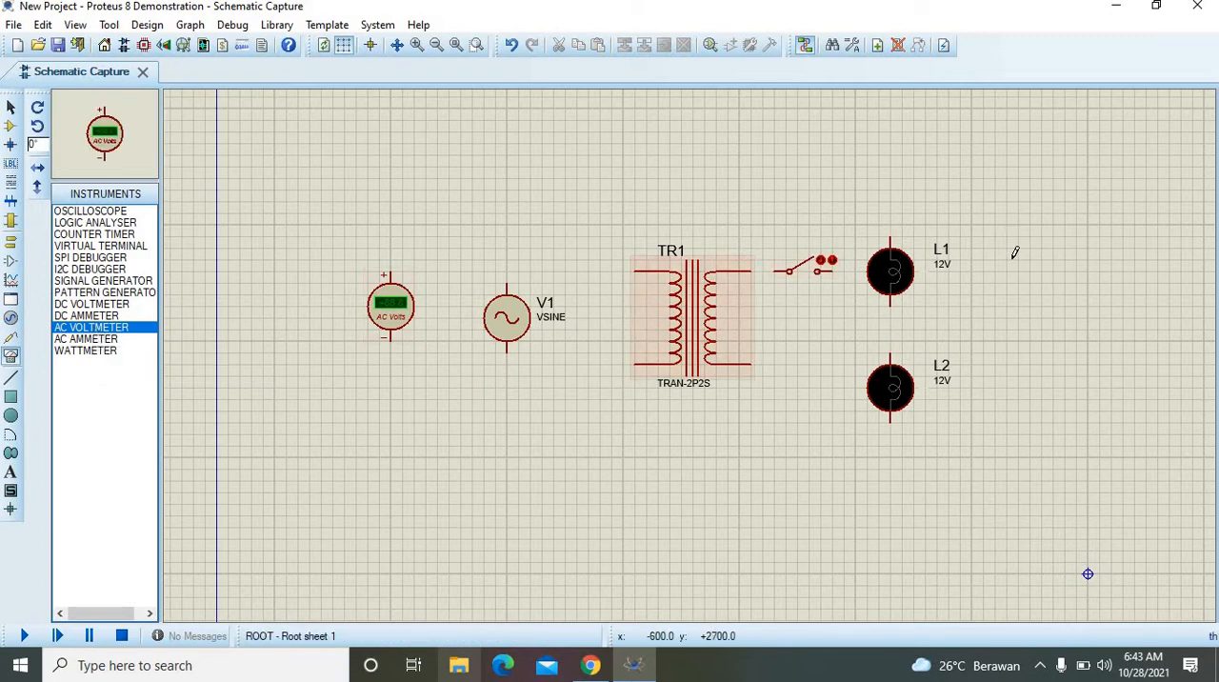
pyautogui.click(1042, 274)
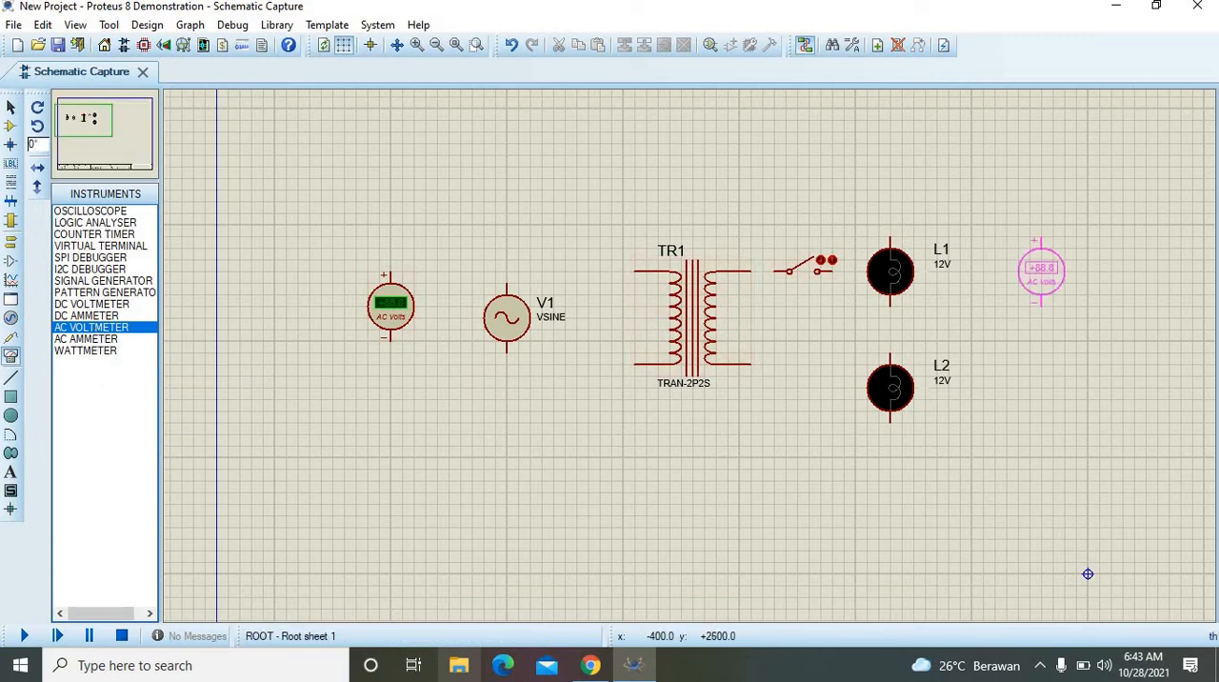
pyautogui.click(1042, 273)
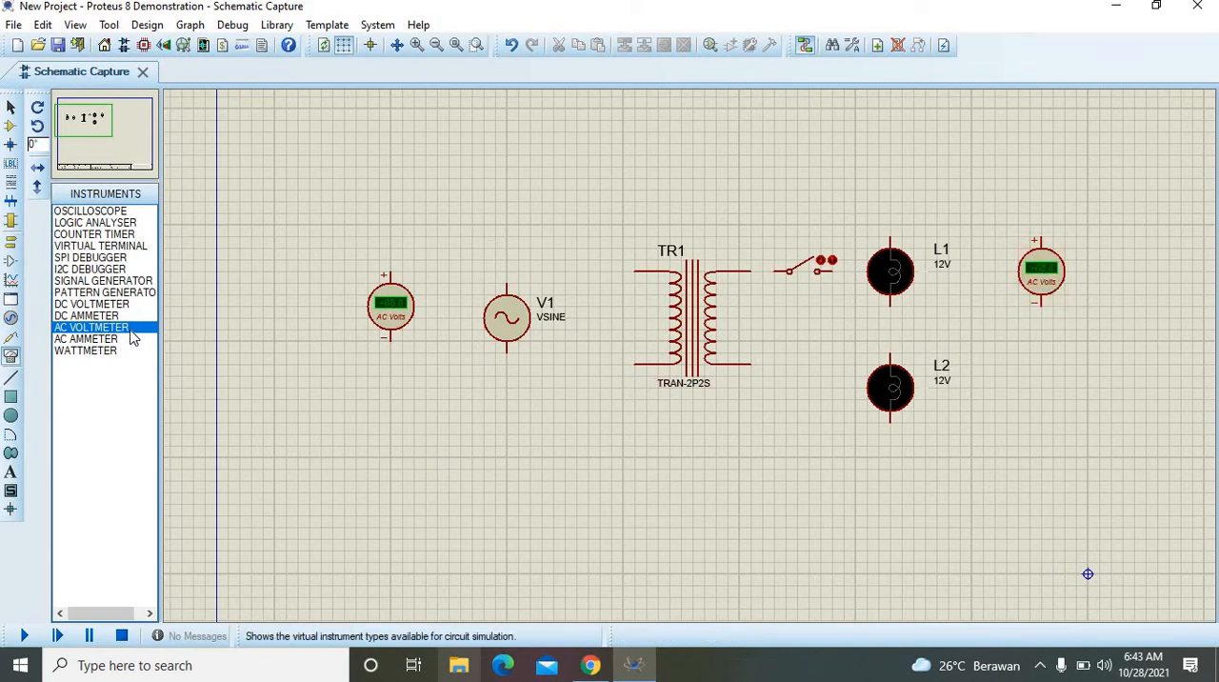
pyautogui.click(1043, 375)
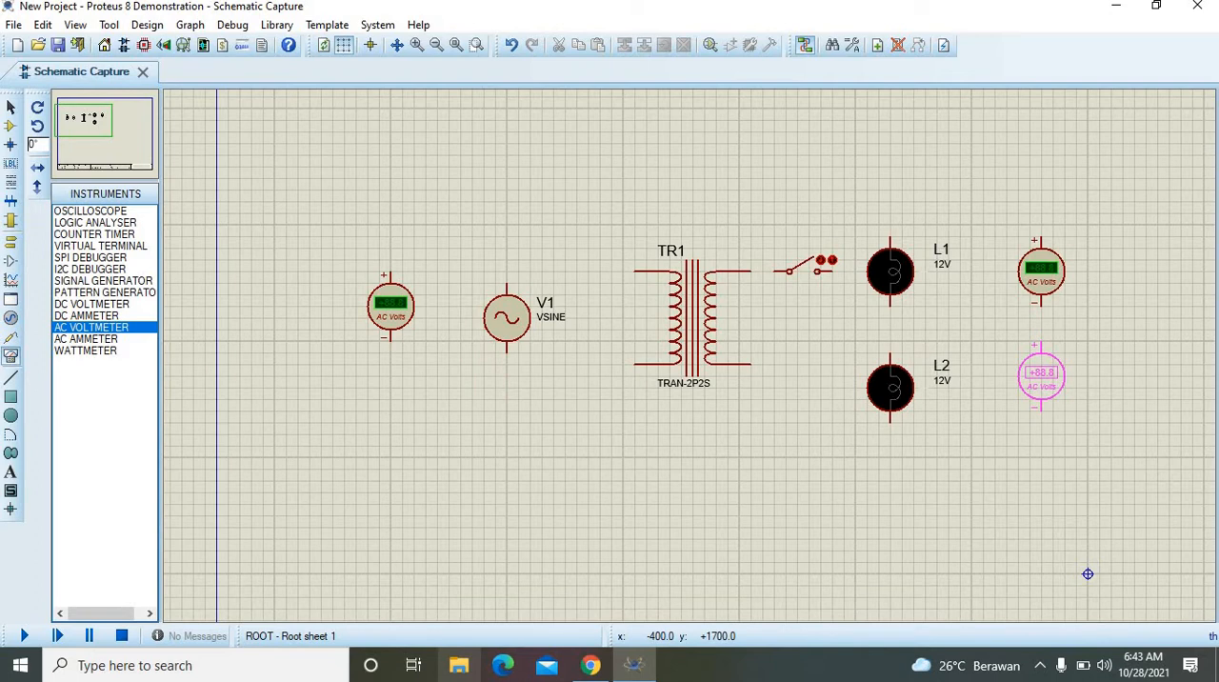
pyautogui.click(1042, 386)
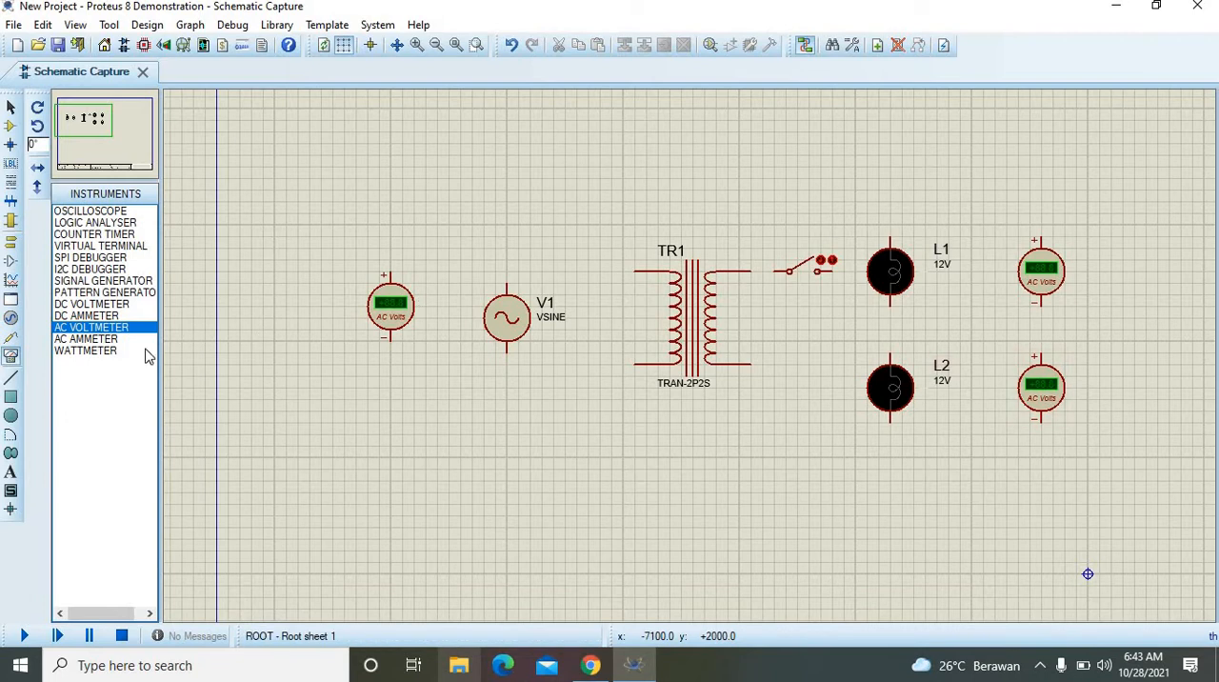
# Step: Place an AC AMMETER below the switch, between the transformer's secondary side and the lower lamp
pyautogui.click(91, 339)
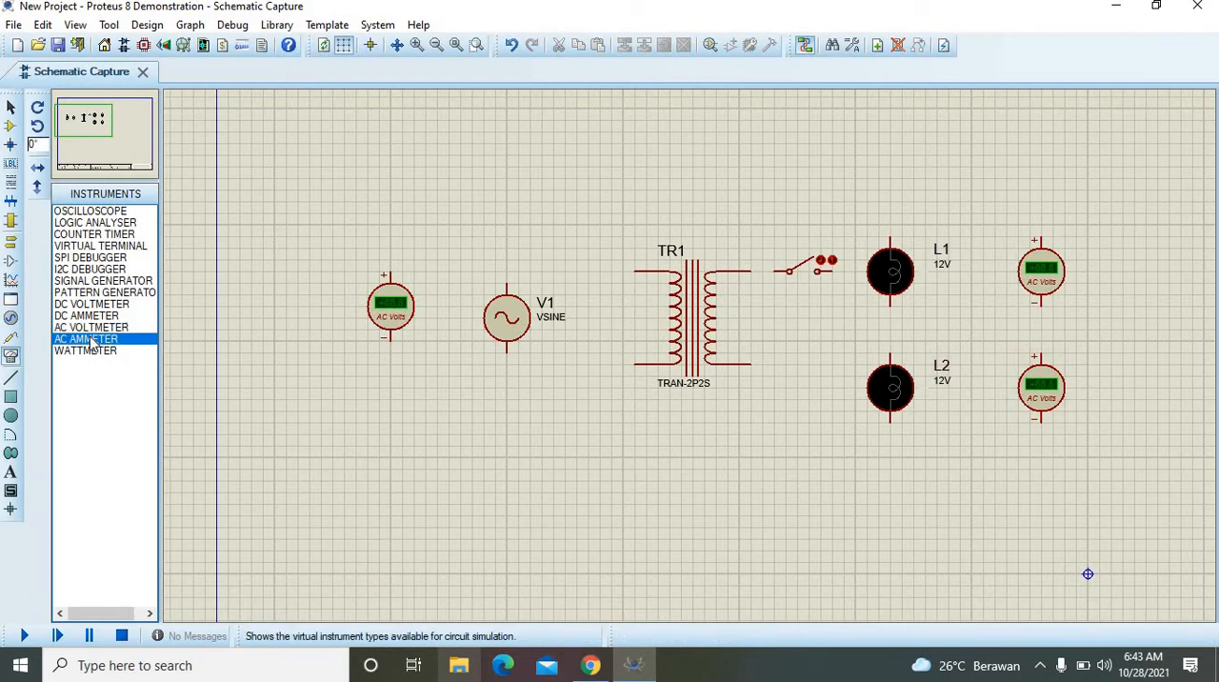
pyautogui.click(809, 376)
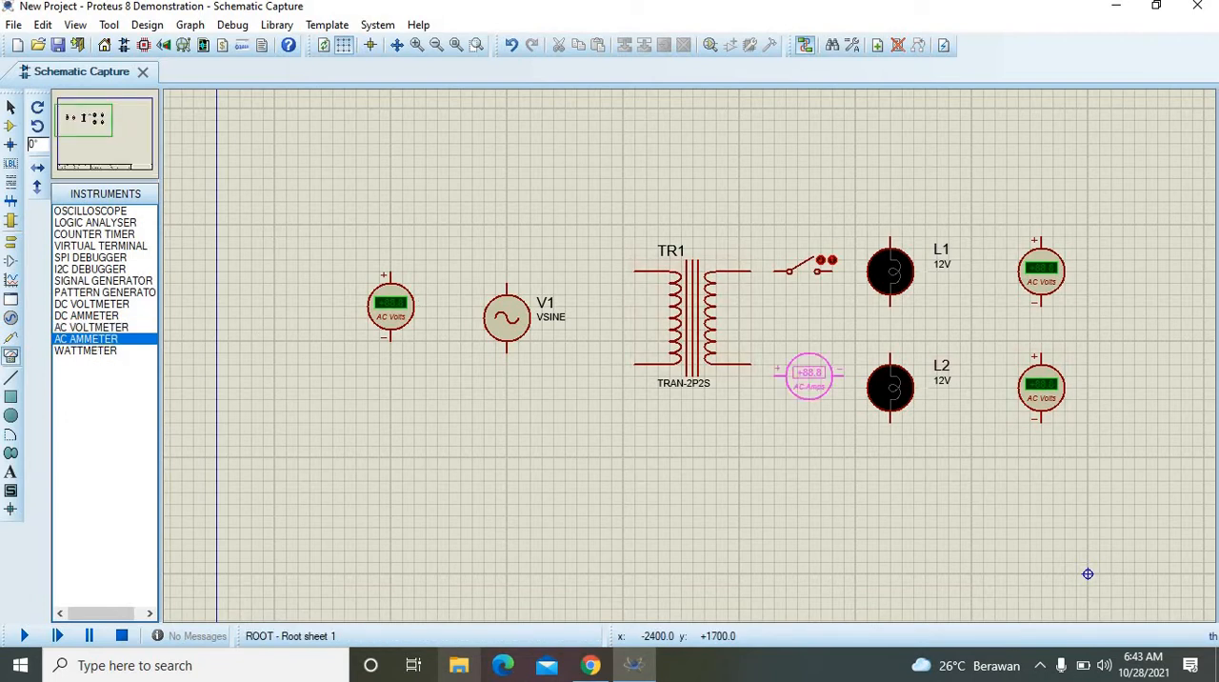
pyautogui.click(808, 376)
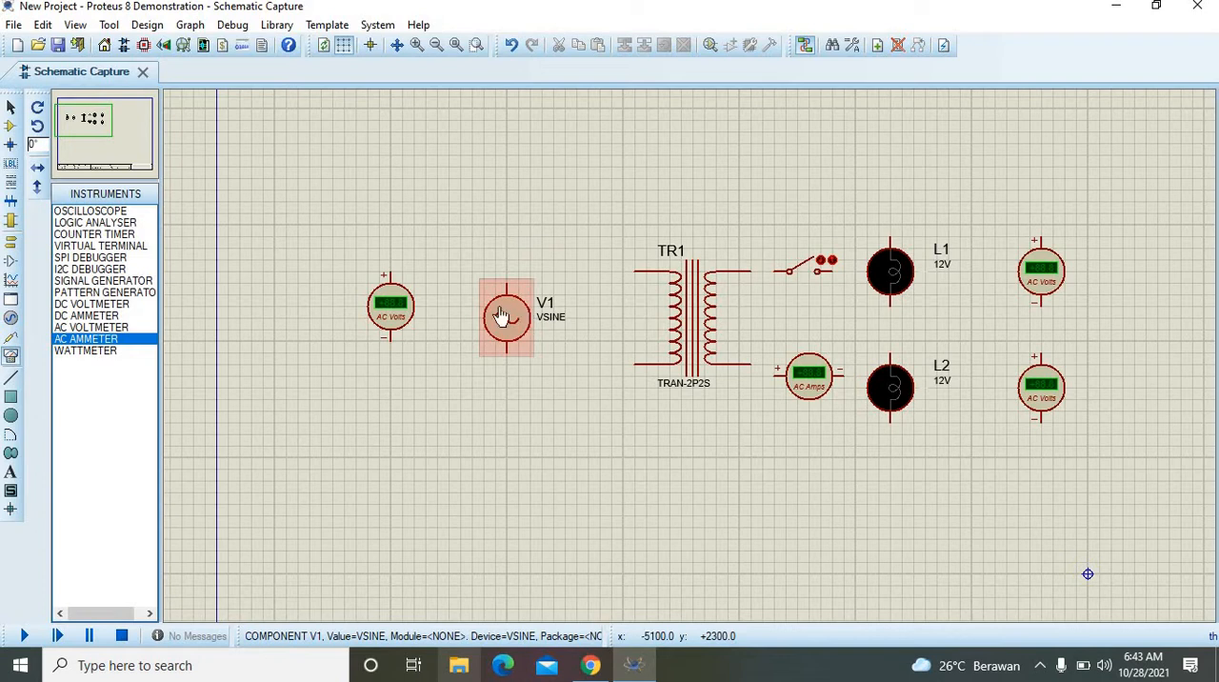
# Step: Delete the AC voltmeter to the left of the sine source
pyautogui.rightClick(379, 311)
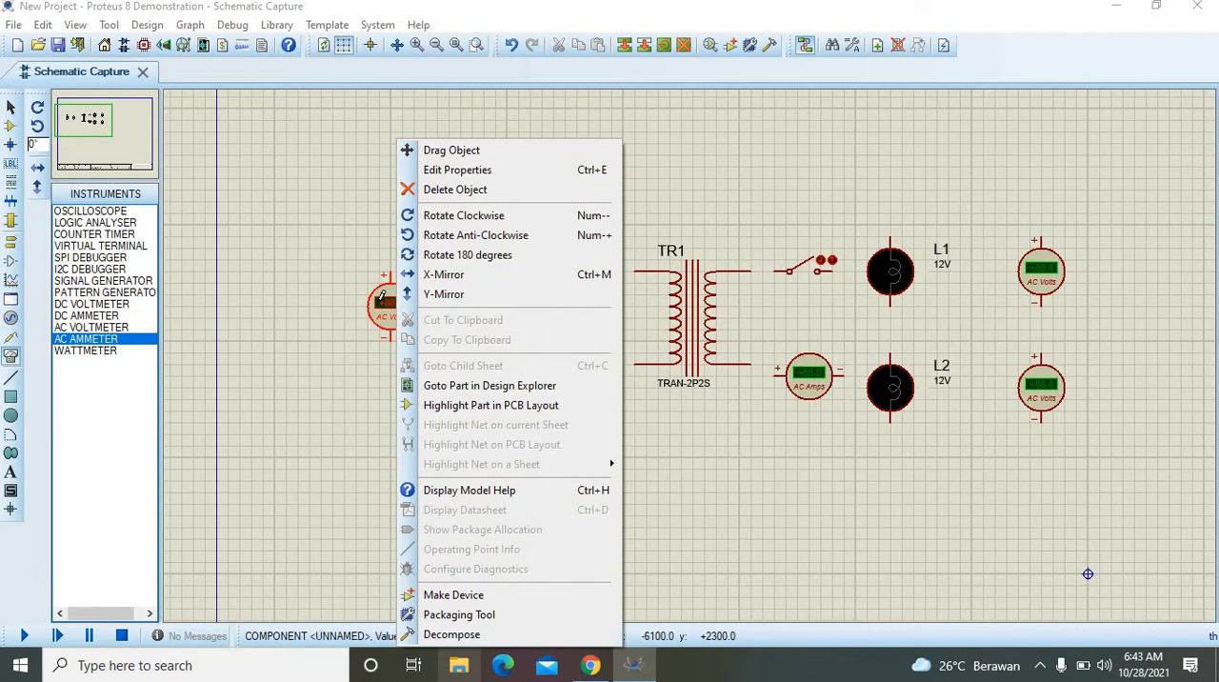
pyautogui.click(471, 190)
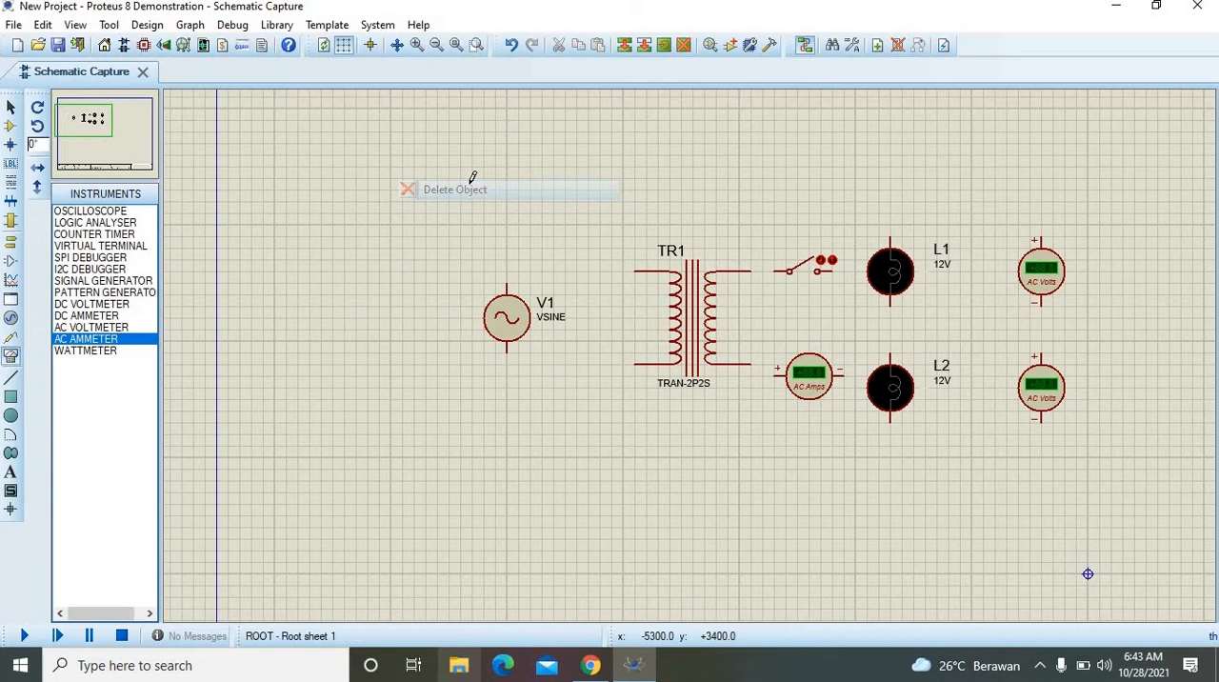
pyautogui.click(86, 343)
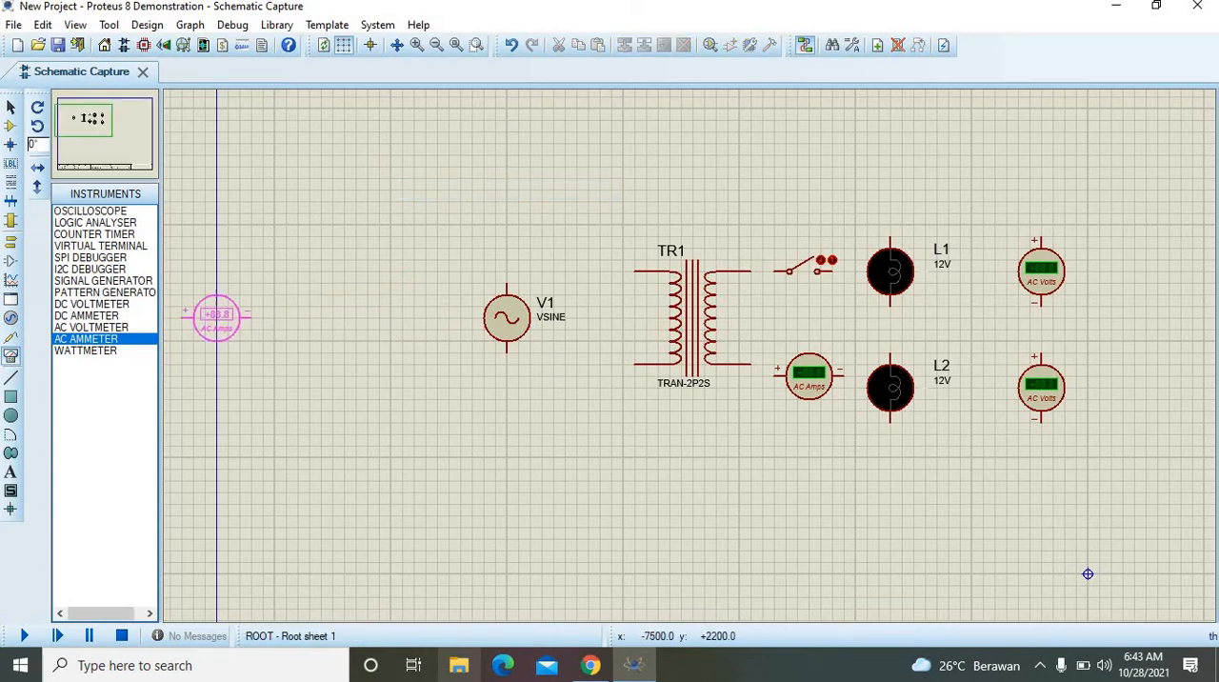
pyautogui.click(409, 319)
pyautogui.rightClick(425, 319)
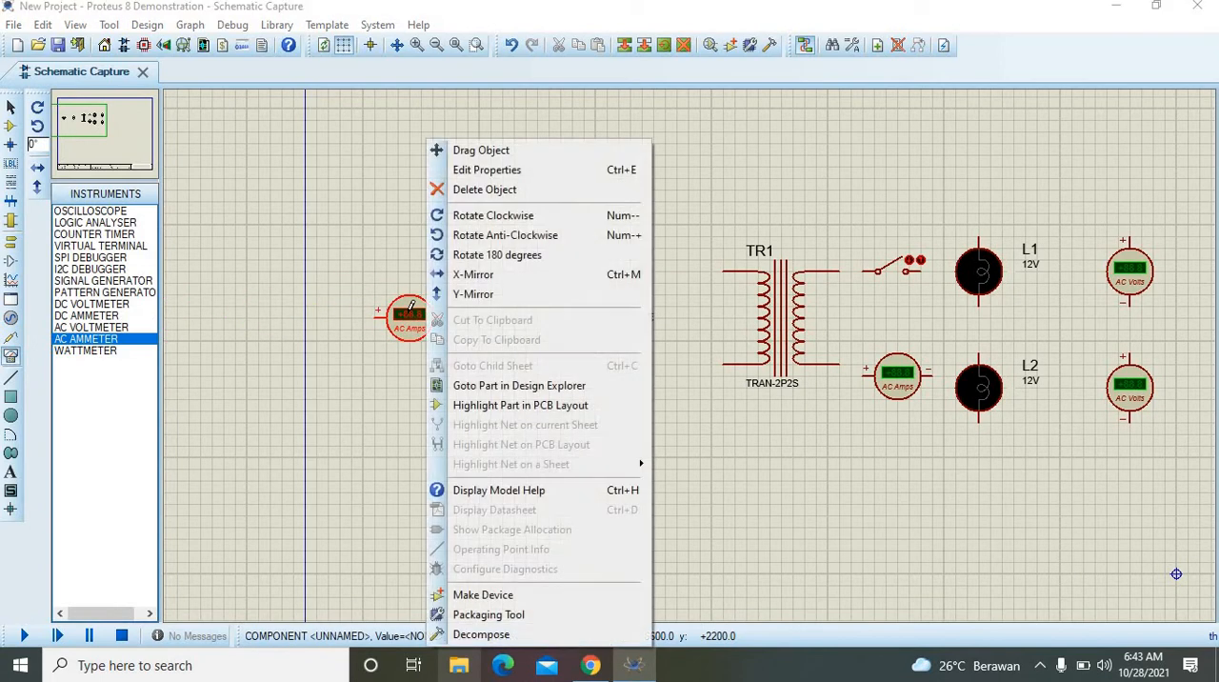
pyautogui.click(477, 193)
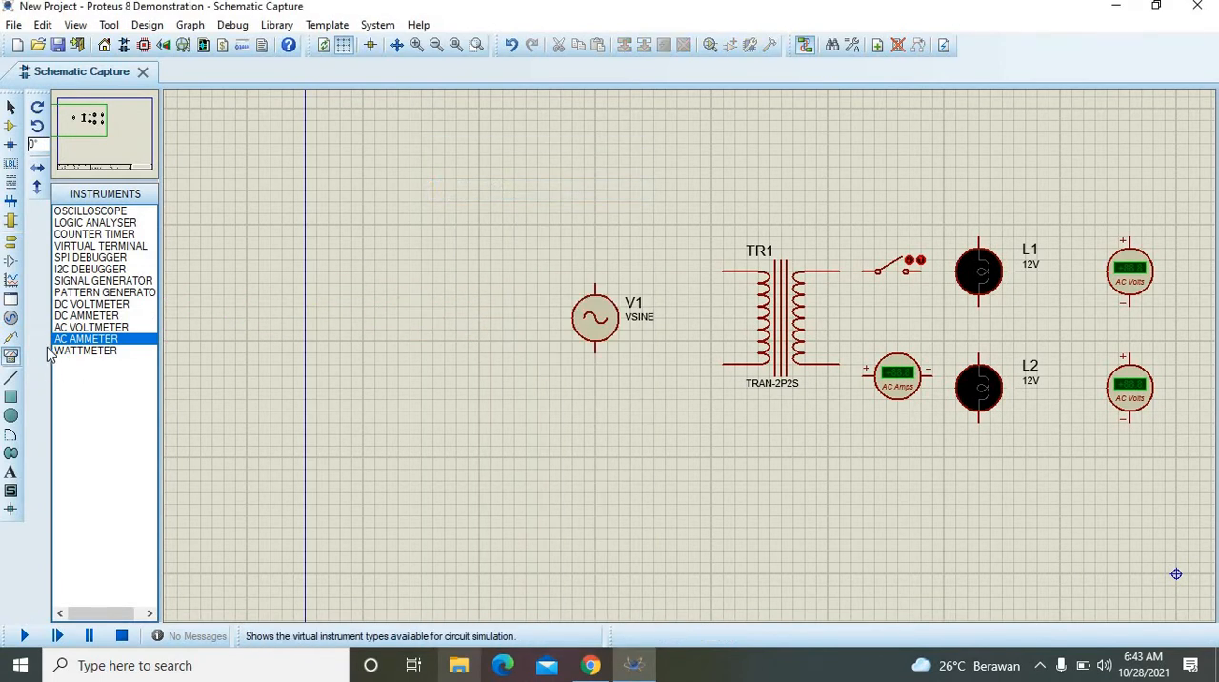
# Step: Place an AC VOLTMETER to the left of the sine source, with its terminals level with the source's terminals
pyautogui.click(70, 318)
pyautogui.click(71, 327)
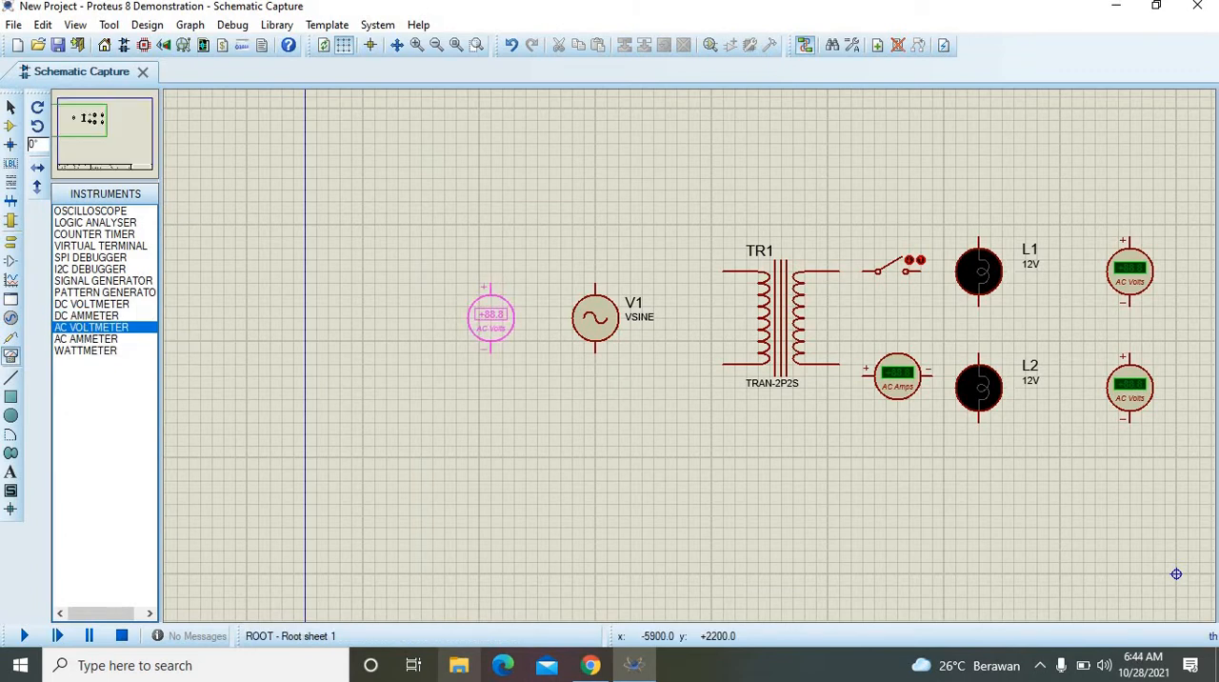
pyautogui.click(479, 318)
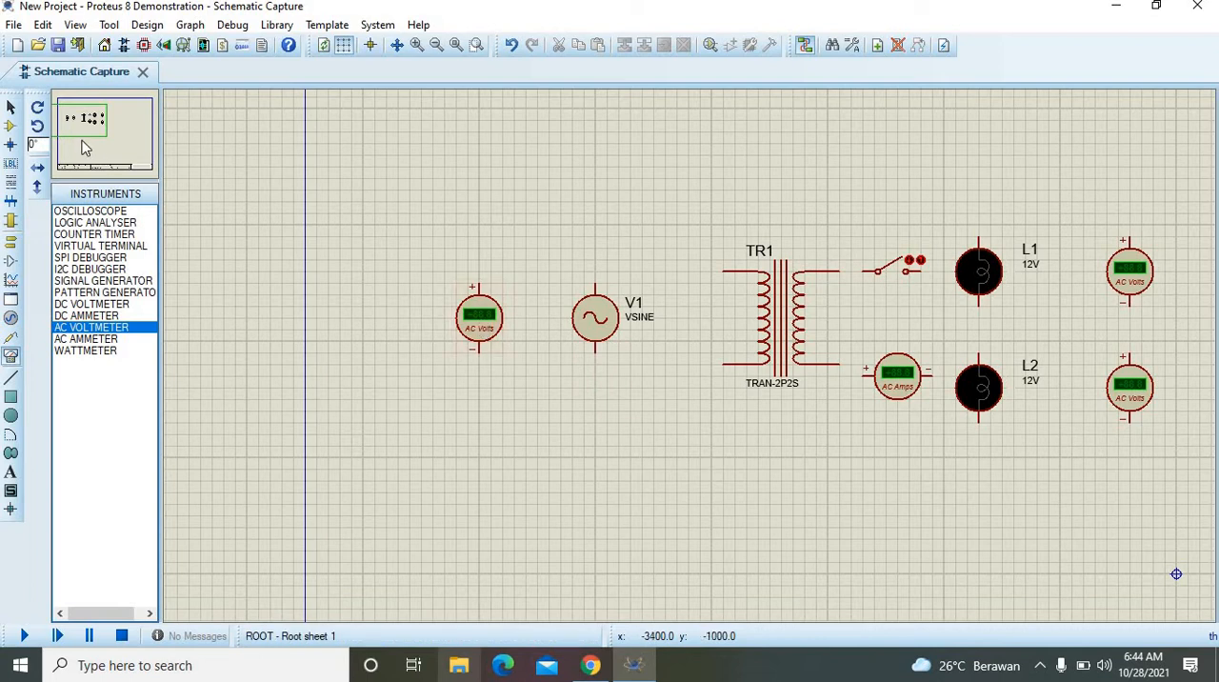
# Step: Wire the left voltmeter's positive terminal to the top of source V1 and on to the transformer's upper primary terminal
pyautogui.moveTo(78, 141); pyautogui.dragTo(87, 125)
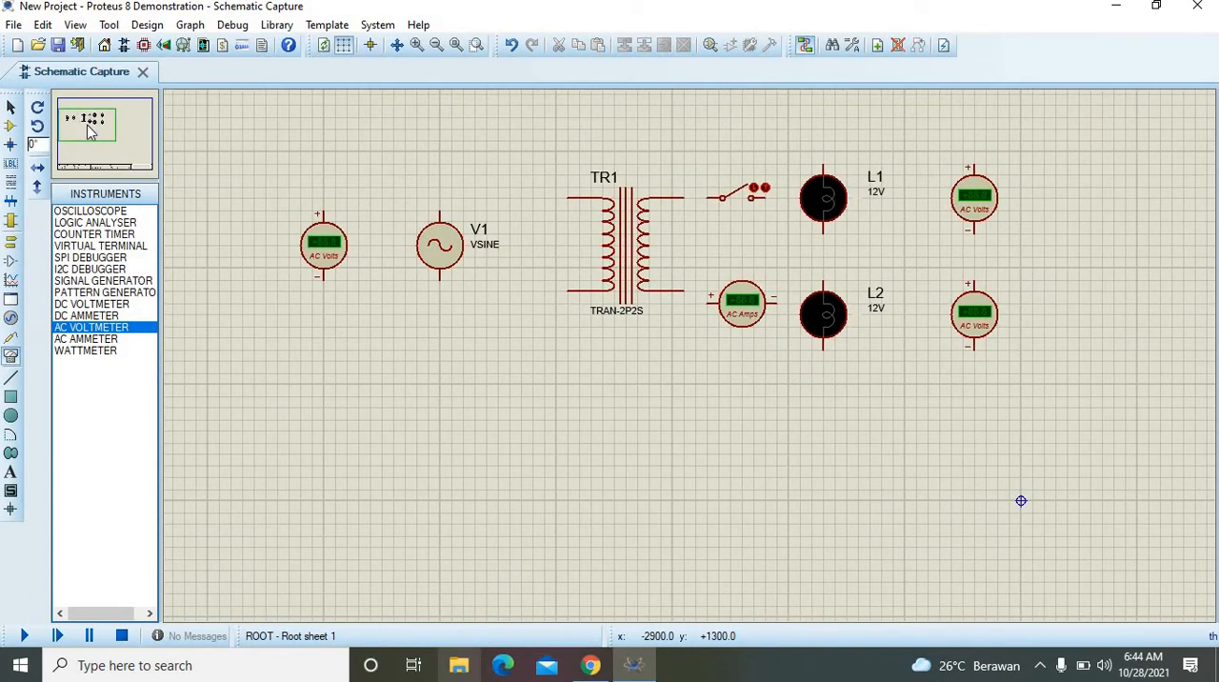
pyautogui.click(321, 197)
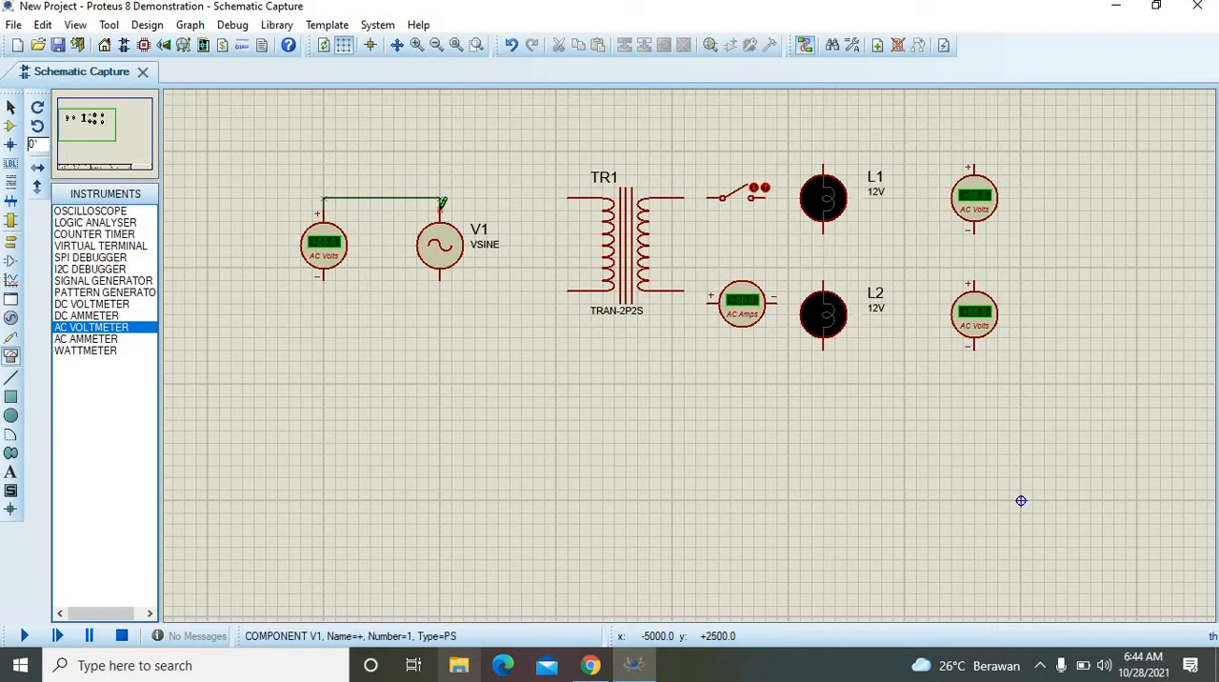
pyautogui.click(440, 209)
pyautogui.click(440, 198)
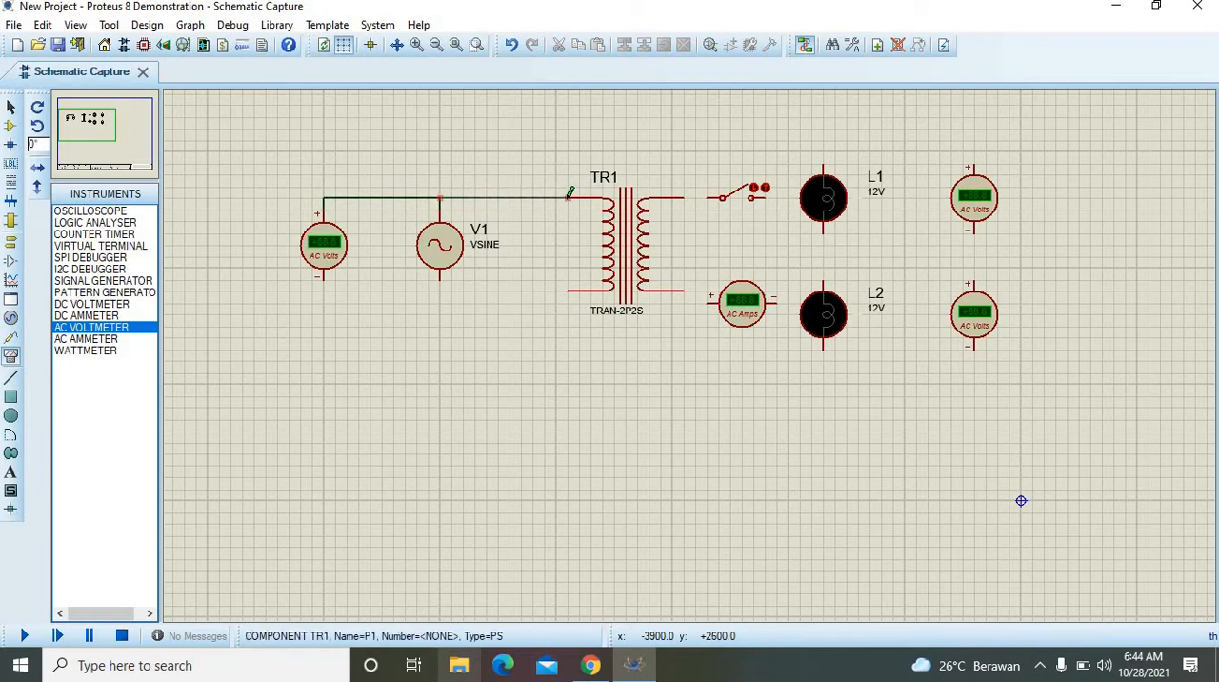
pyautogui.click(569, 198)
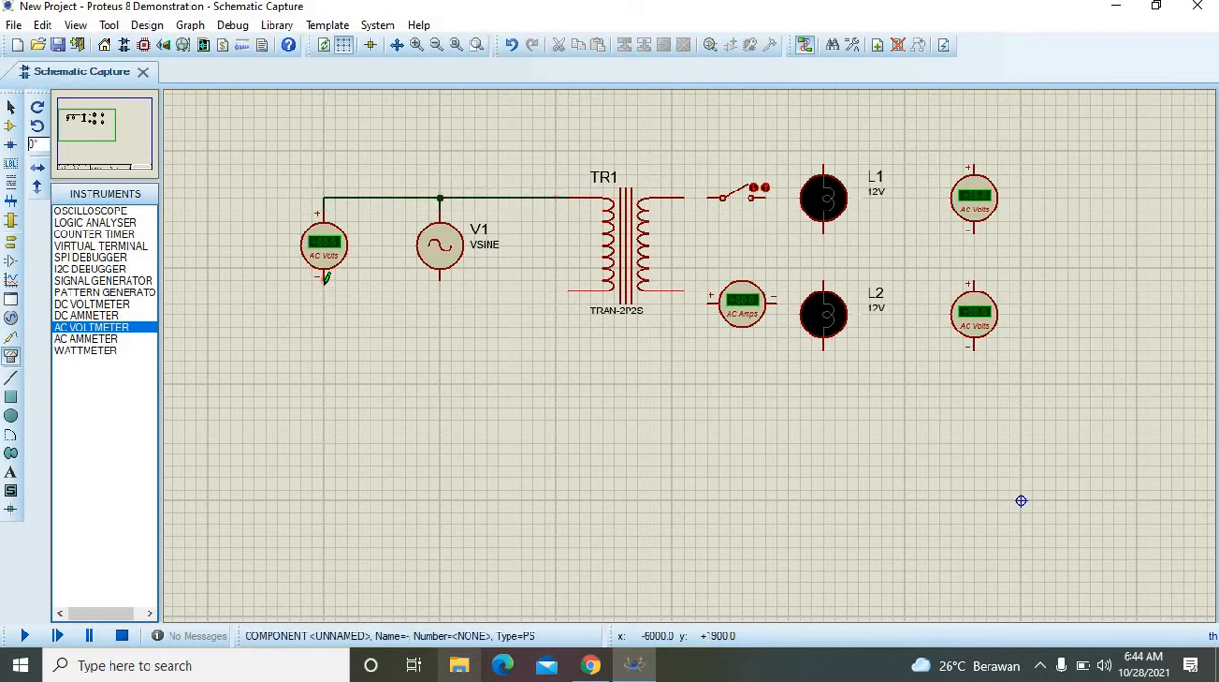
# Step: Wire the left voltmeter's negative terminal to the bottom of source V1 and on to the transformer's lower primary terminal
pyautogui.click(324, 278)
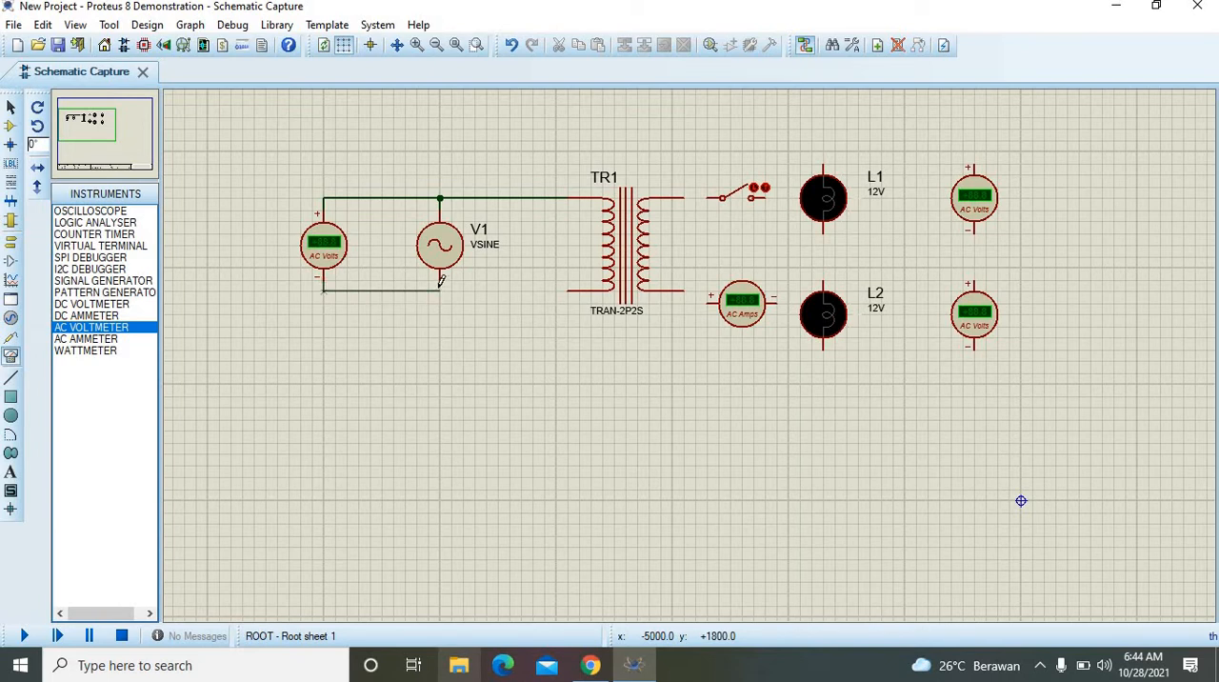
pyautogui.click(441, 283)
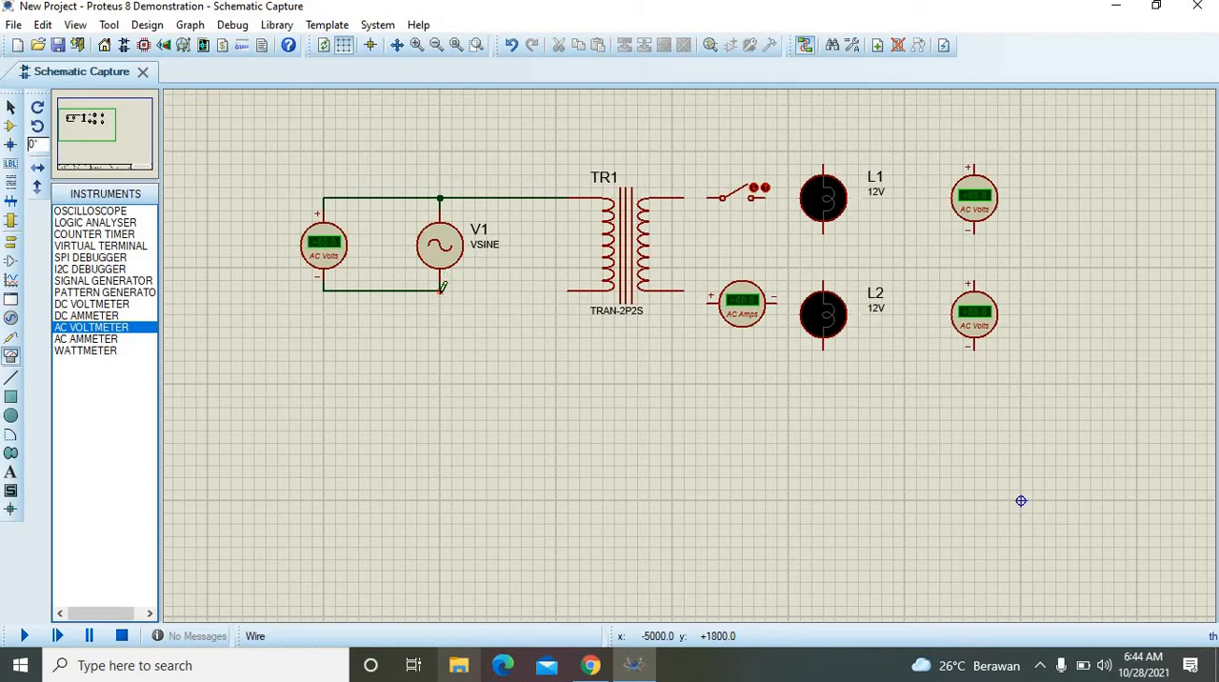
pyautogui.click(440, 291)
pyautogui.click(570, 290)
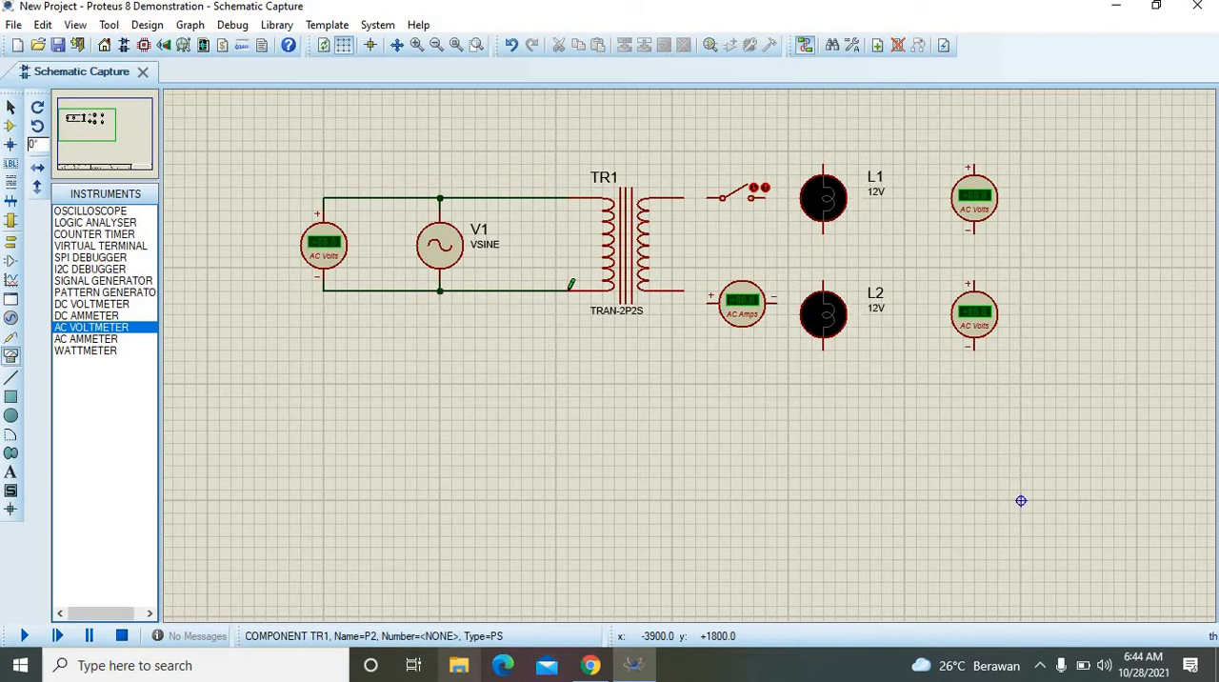
# Step: Wire the transformer's upper secondary terminal to the switch's left terminal
pyautogui.click(695, 197)
pyautogui.click(723, 197)
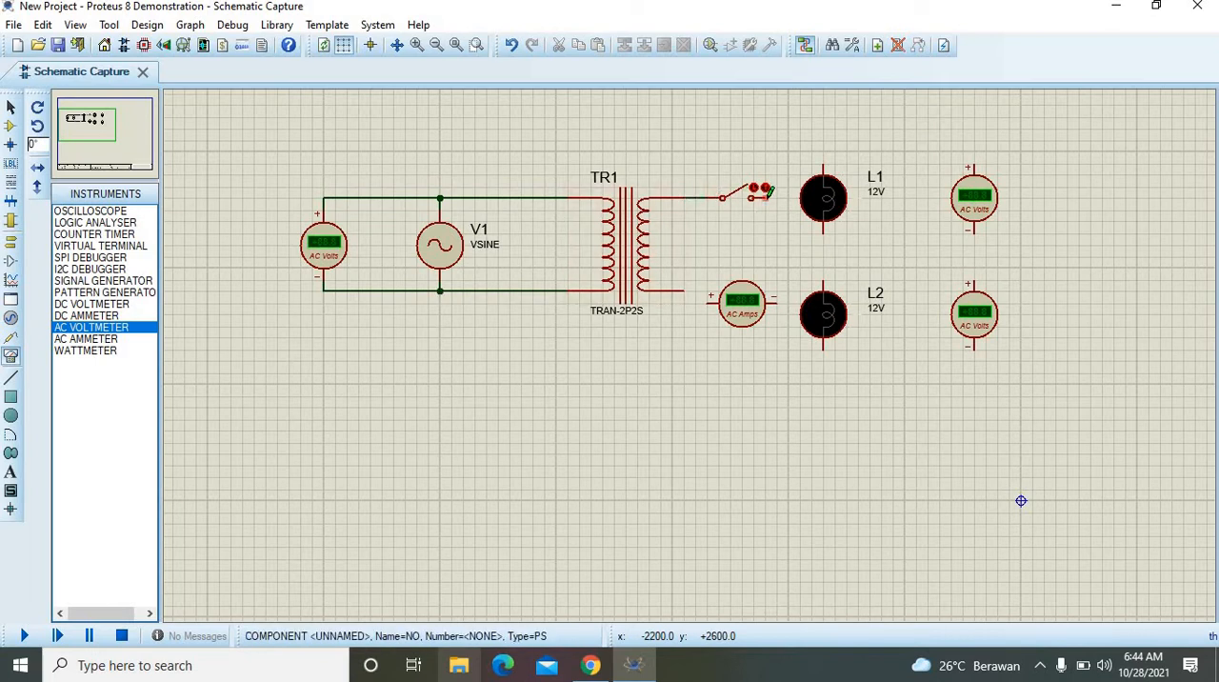
# Step: Wire the switch's right terminal to lamp L1's top and the transformer's lower secondary through the AC ammeter to lamp L2's bottom
pyautogui.click(823, 164)
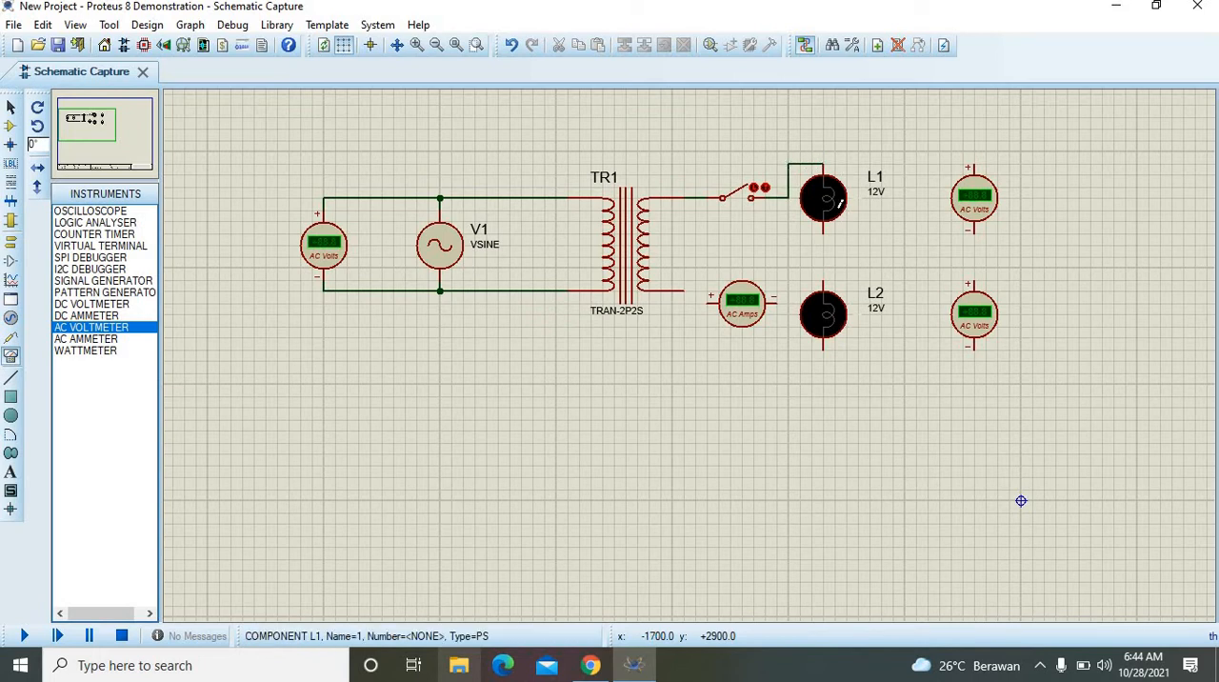
pyautogui.click(684, 287)
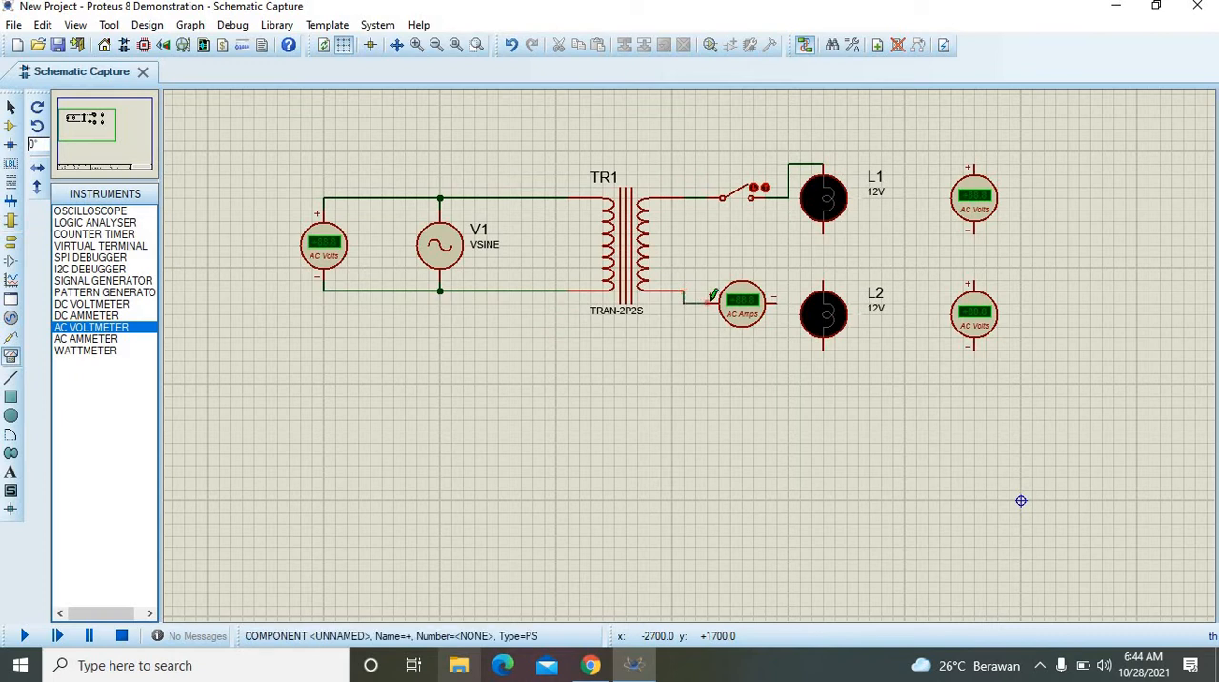
pyautogui.click(777, 303)
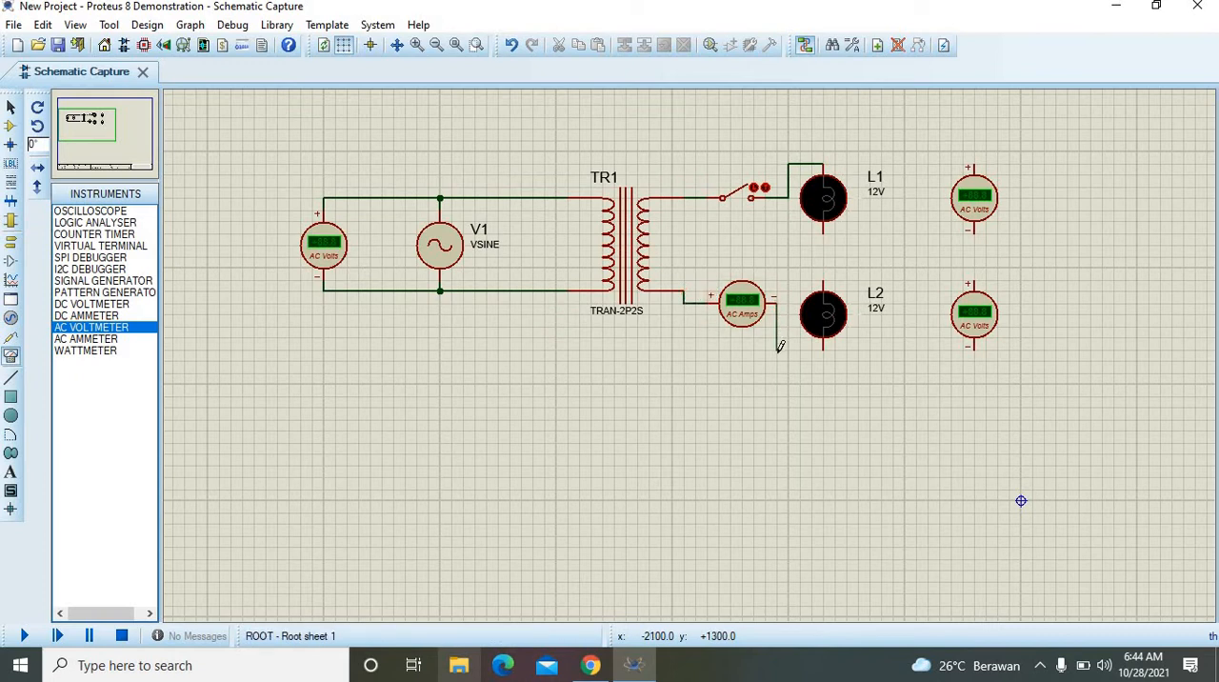
pyautogui.click(823, 348)
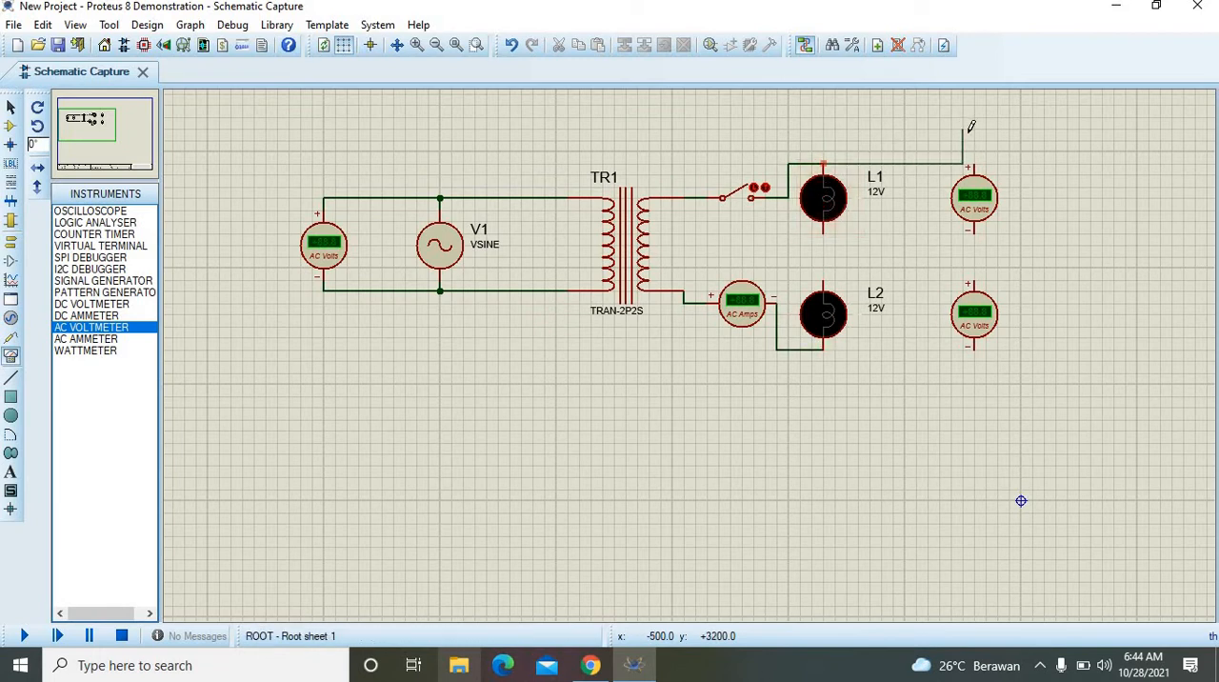
# Step: Wire the upper right AC voltmeter across lamp L1, positive to the lamp's top terminal and negative to its bottom terminal
pyautogui.click(824, 164)
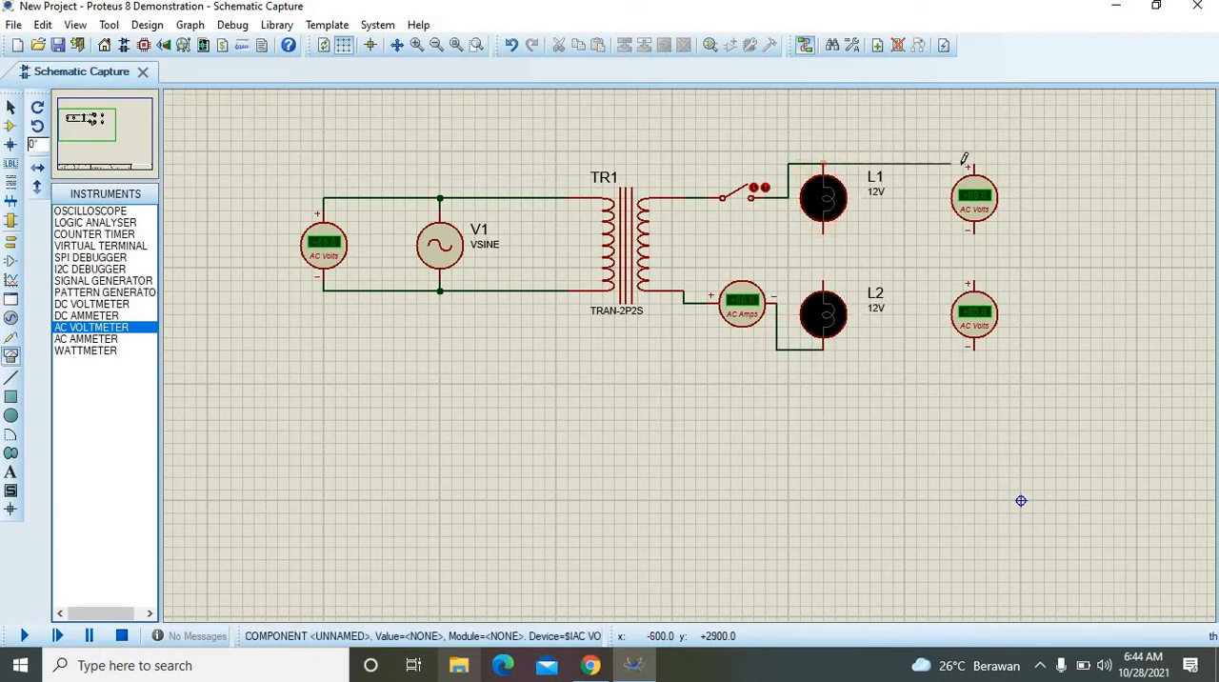
pyautogui.click(969, 166)
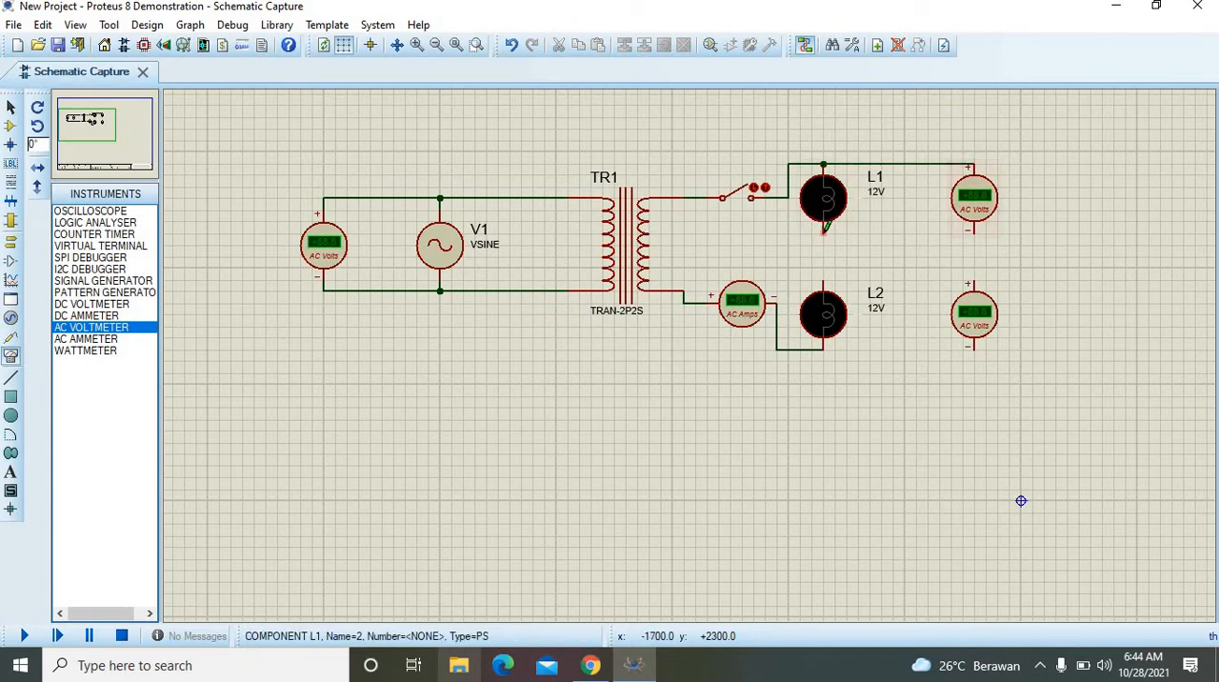
pyautogui.click(824, 231)
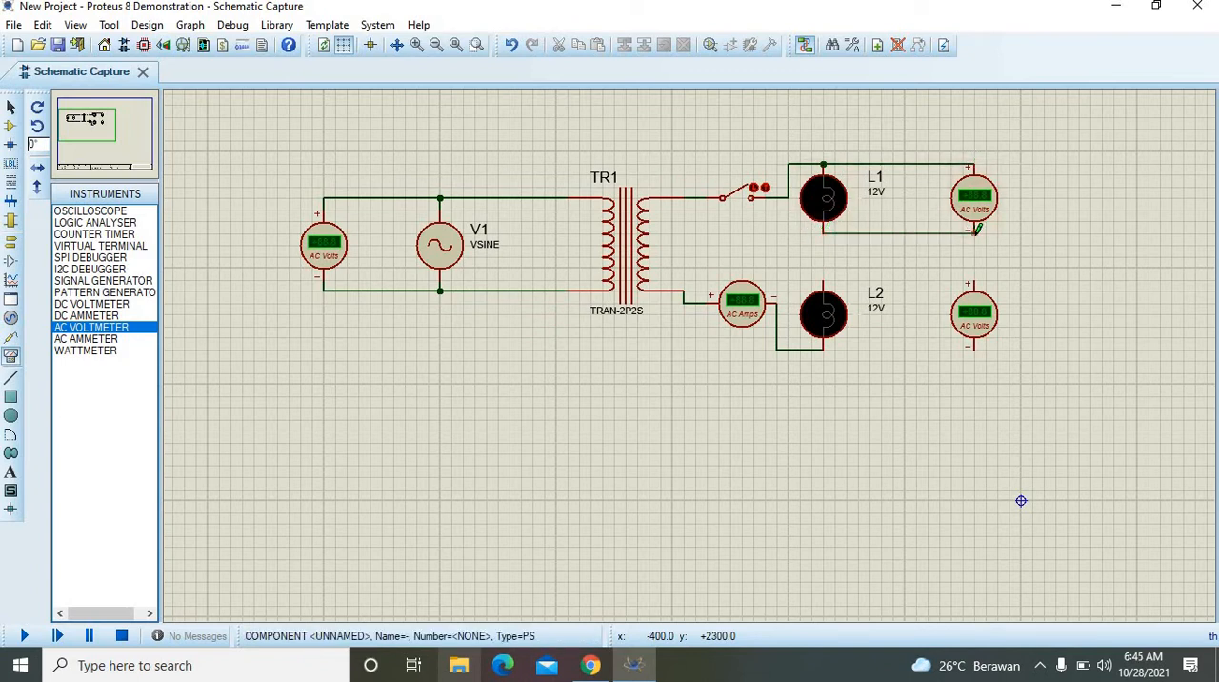
pyautogui.click(972, 232)
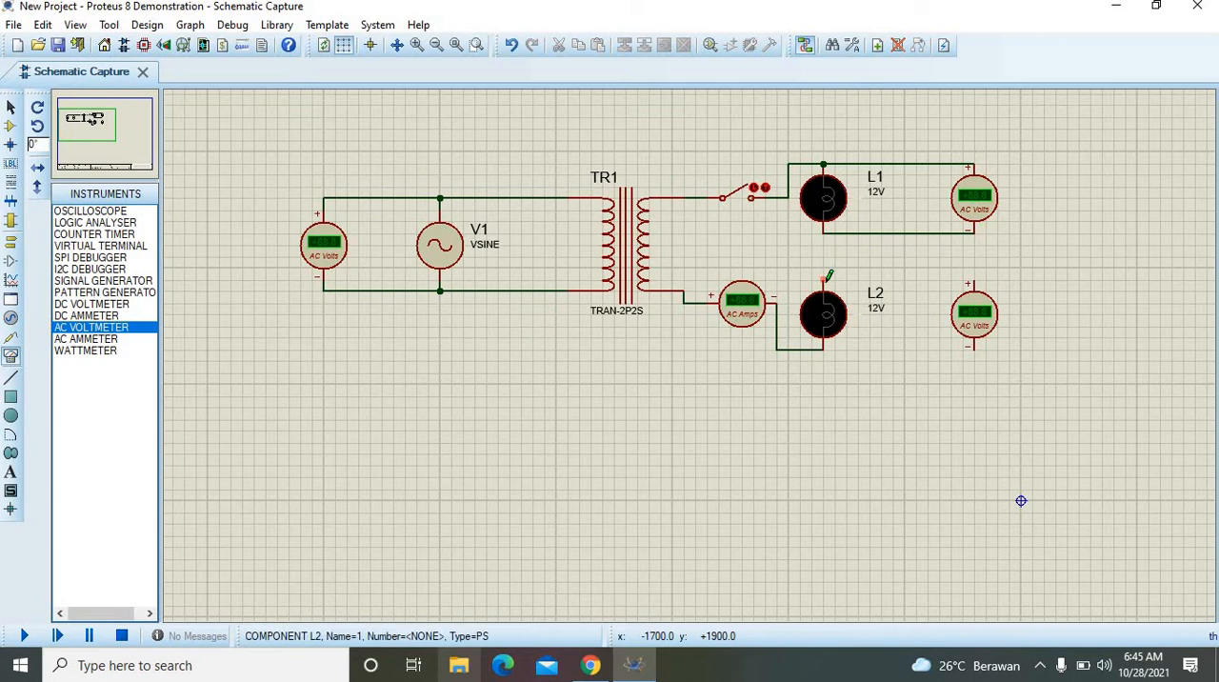
# Step: Wire the lower right AC voltmeter across lamp L2 and connect L1's bottom terminal to L2's top terminal
pyautogui.click(826, 281)
pyautogui.click(972, 279)
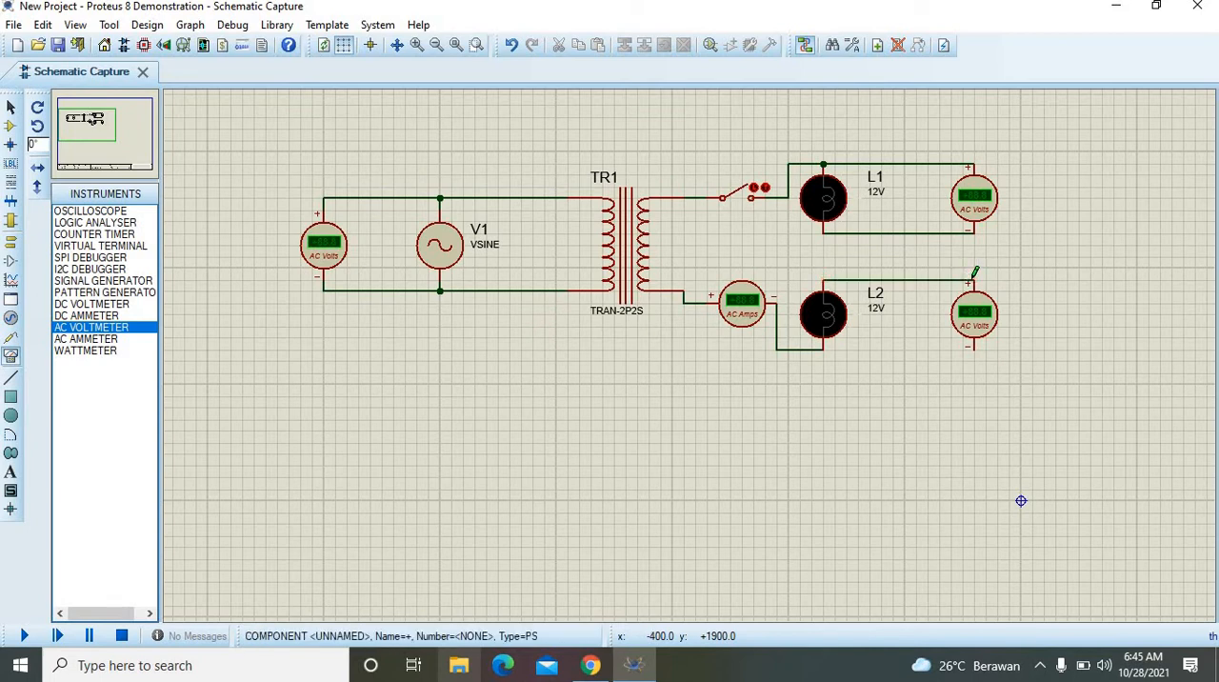
pyautogui.click(825, 349)
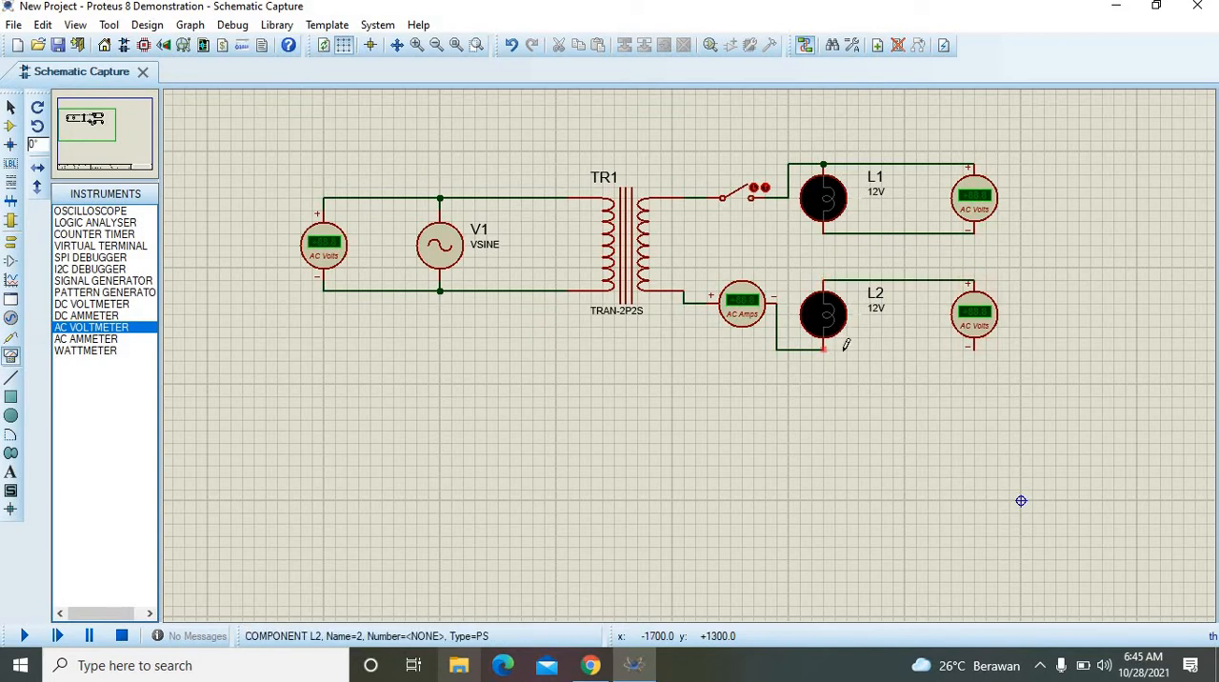
pyautogui.click(969, 349)
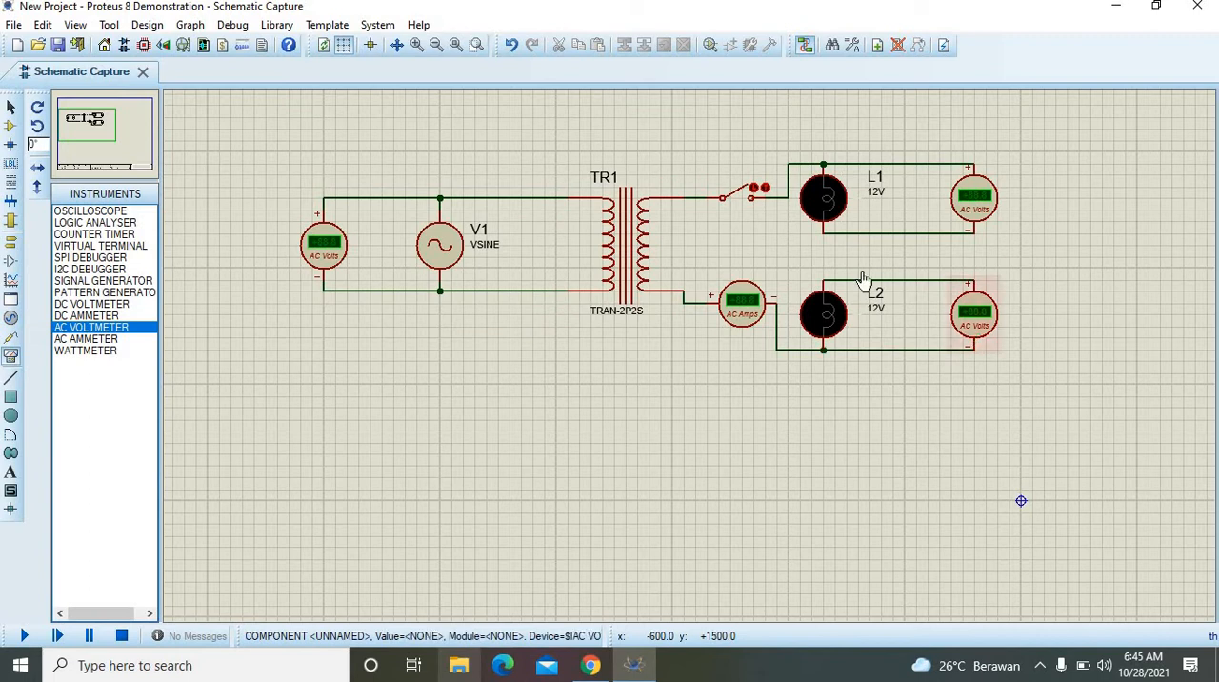
pyautogui.click(823, 233)
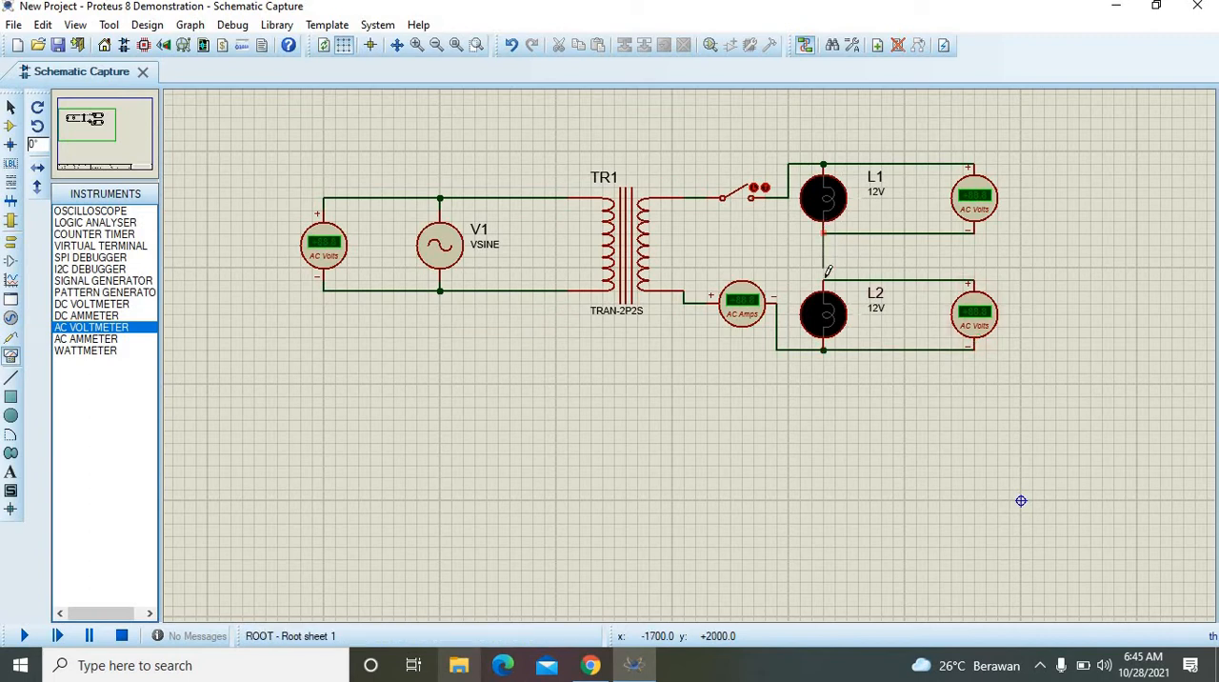
pyautogui.click(823, 280)
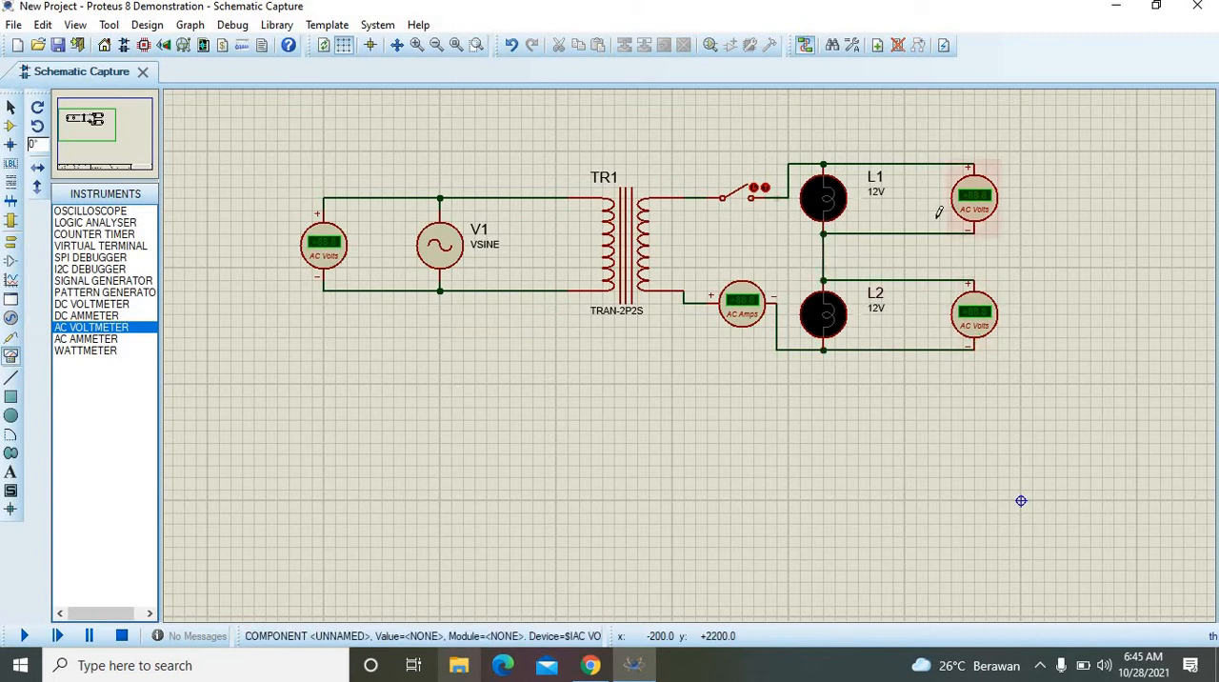
# Step: Set the sine source V1's amplitude to 220 and its frequency to 50
pyautogui.rightClick(458, 250)
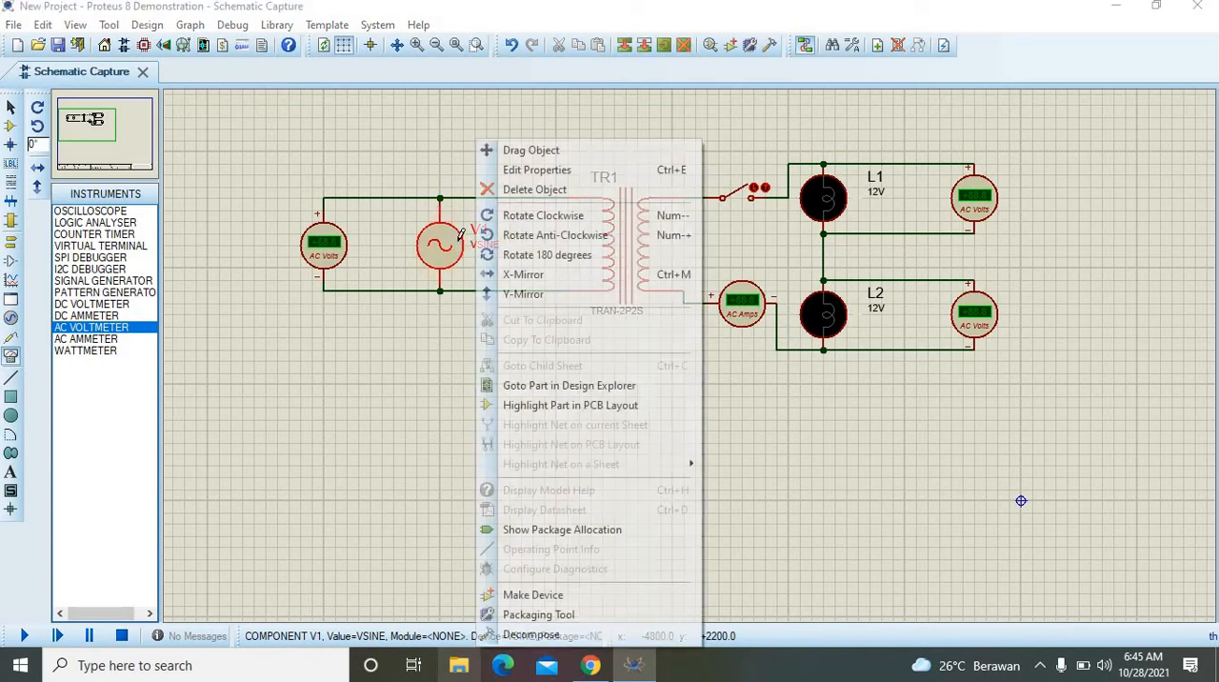
pyautogui.click(512, 173)
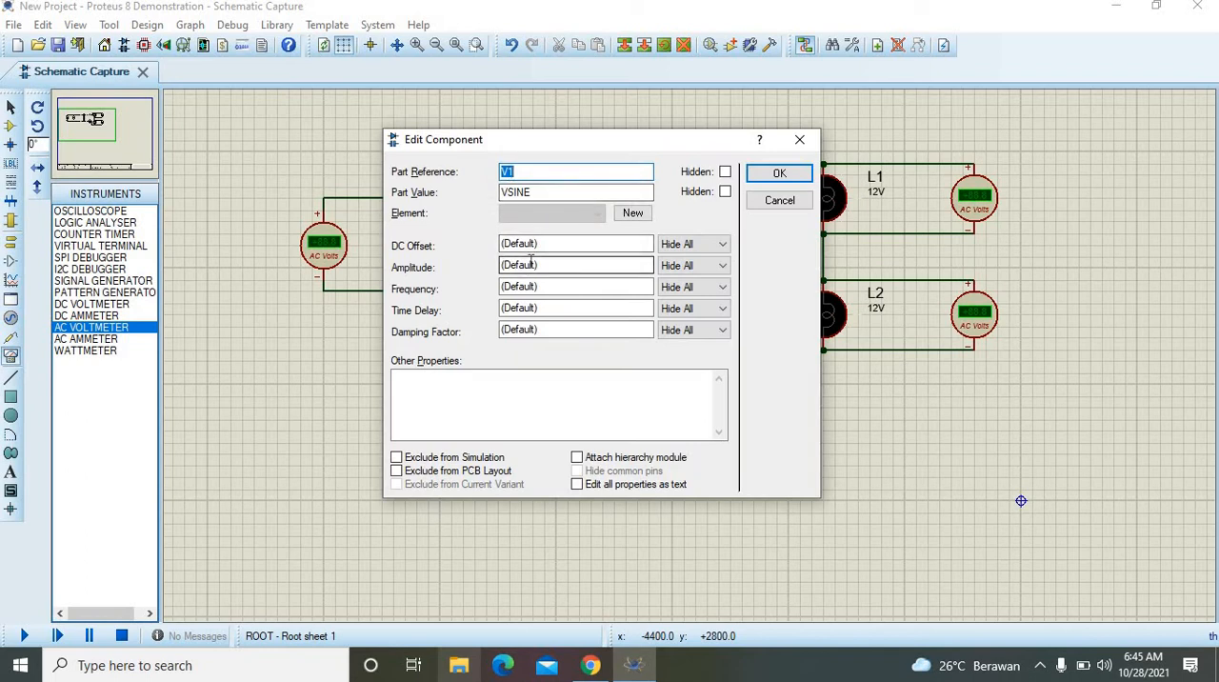
pyautogui.doubleClick(543, 269)
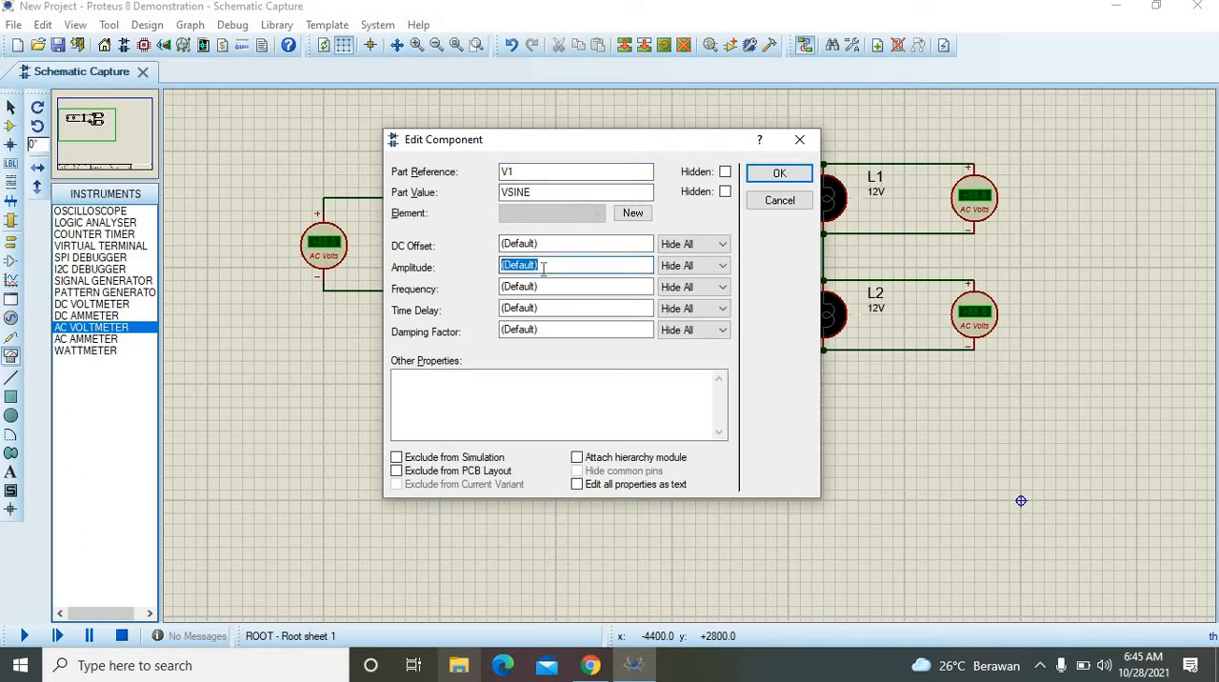
pyautogui.press('BackSpace')
pyautogui.doubleClick(551, 286)
pyautogui.press('BackSpace')
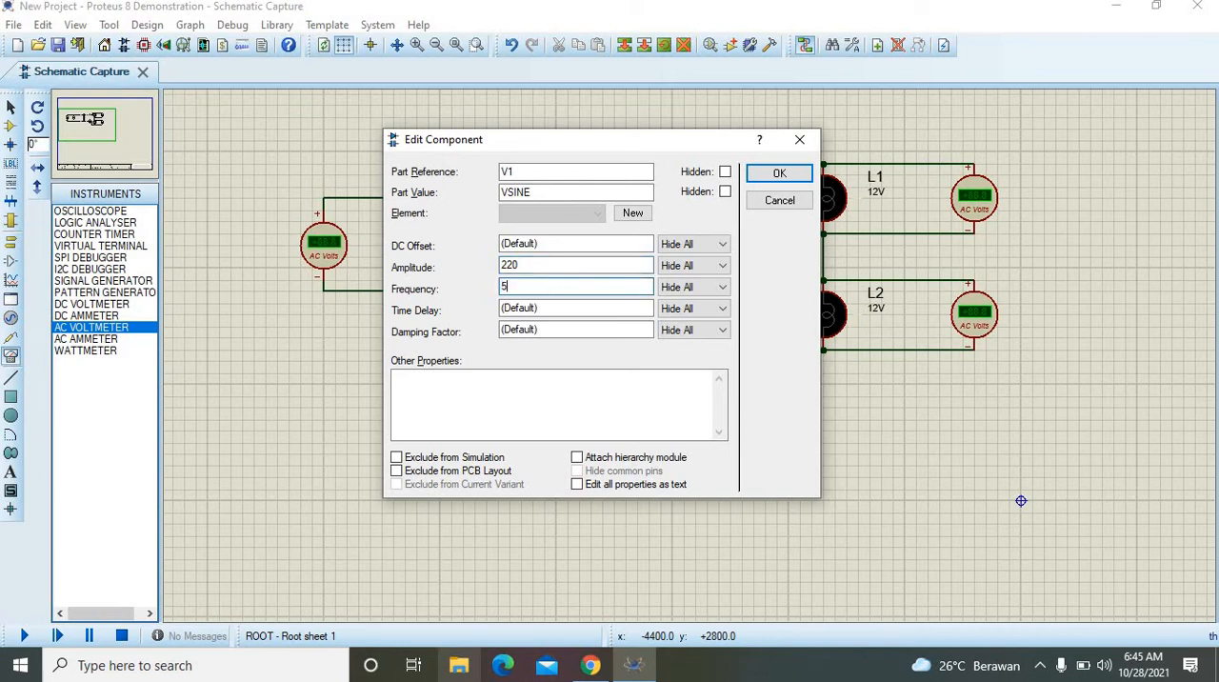
pyautogui.click(779, 173)
# Step: Set transformer TR1's primary inductance to 2500H, secondary inductance to 20H and primary DC resistance to 50m
pyautogui.rightClick(594, 248)
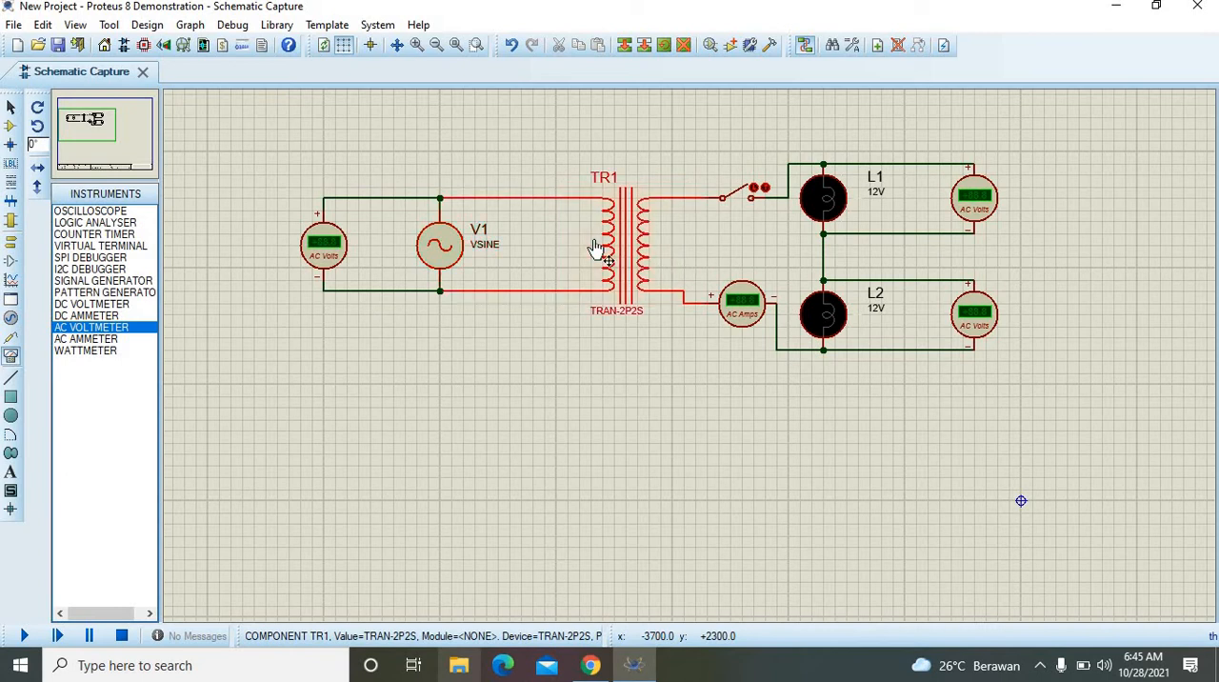
pyautogui.click(665, 166)
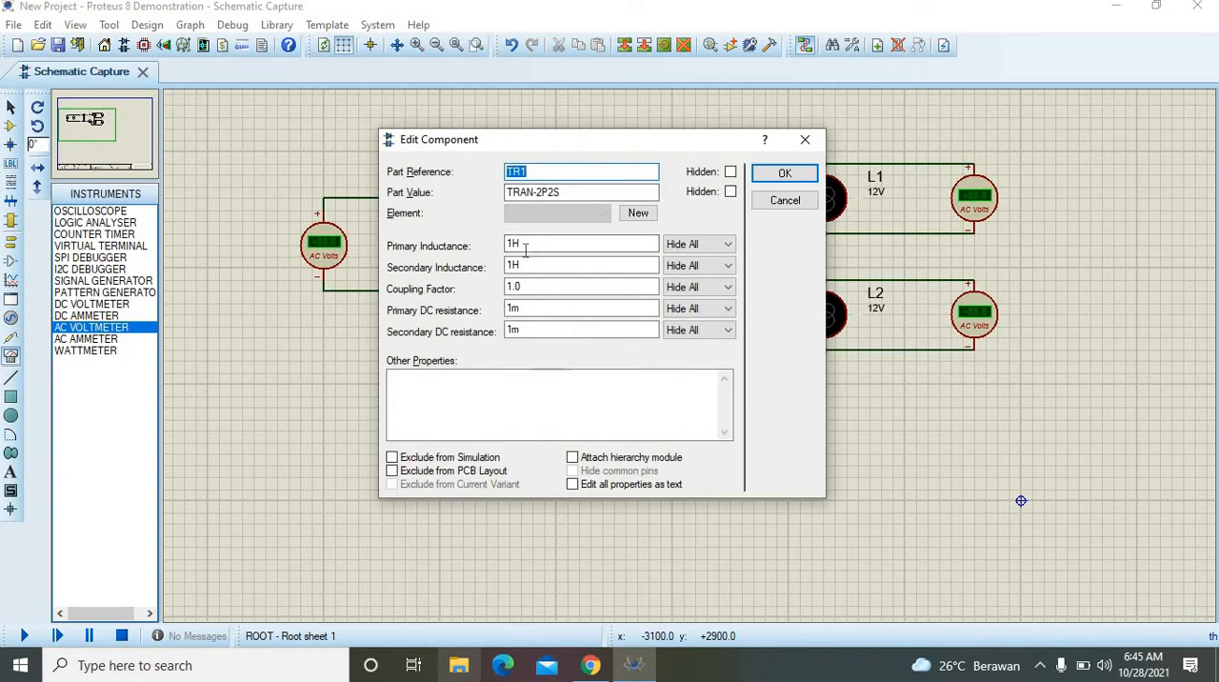
pyautogui.click(515, 245)
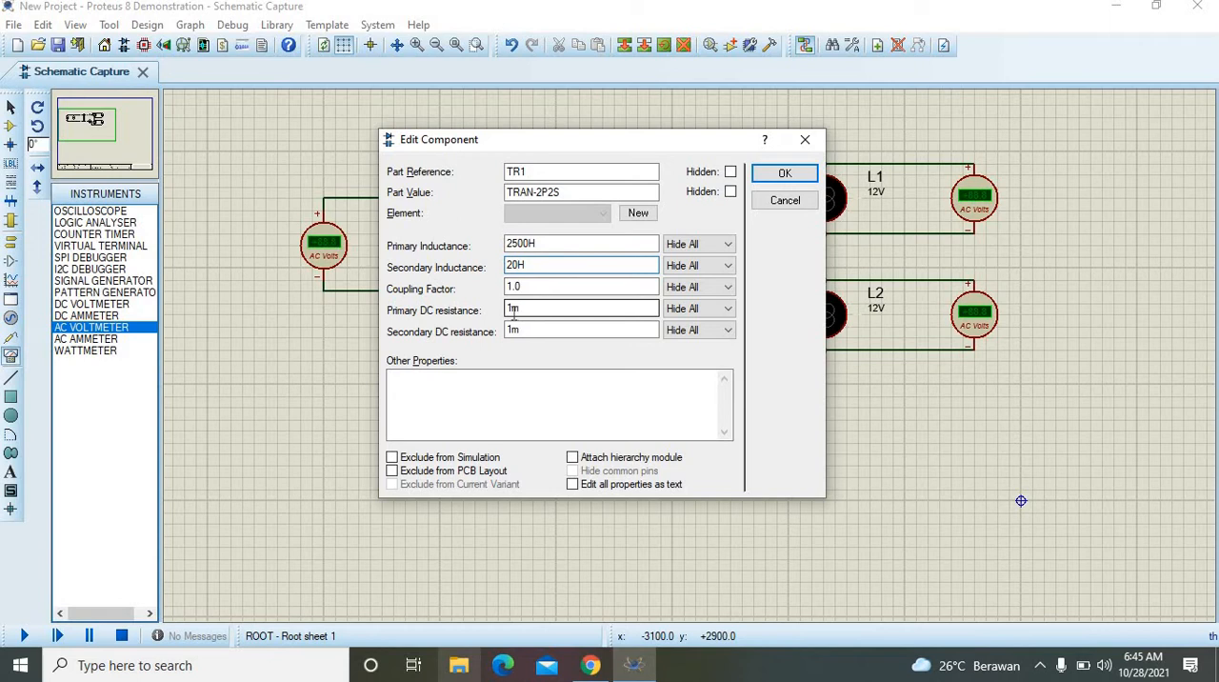
pyautogui.click(510, 308)
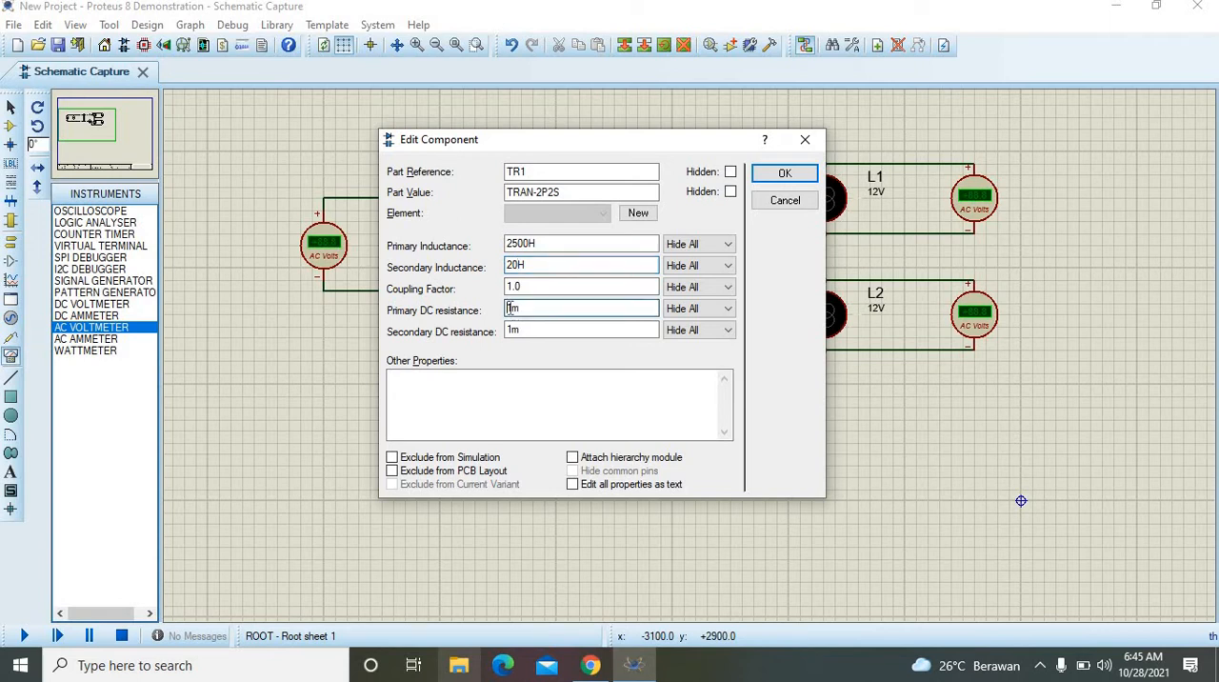
pyautogui.write('50m')
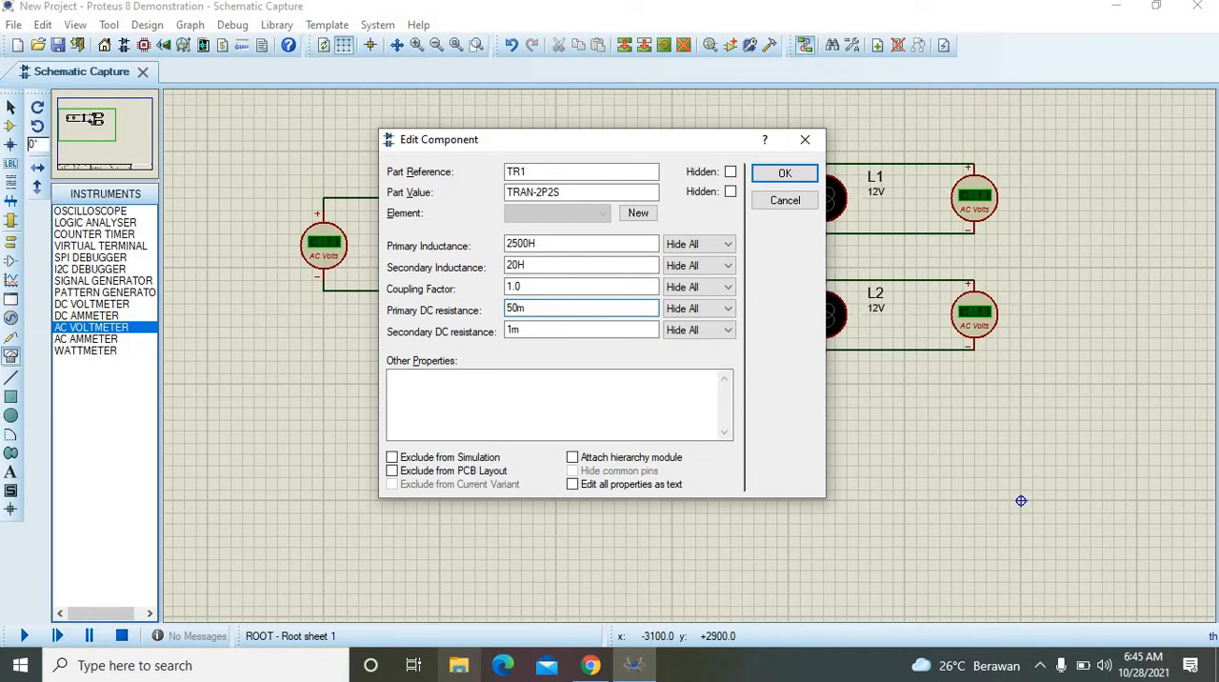
pyautogui.click(779, 175)
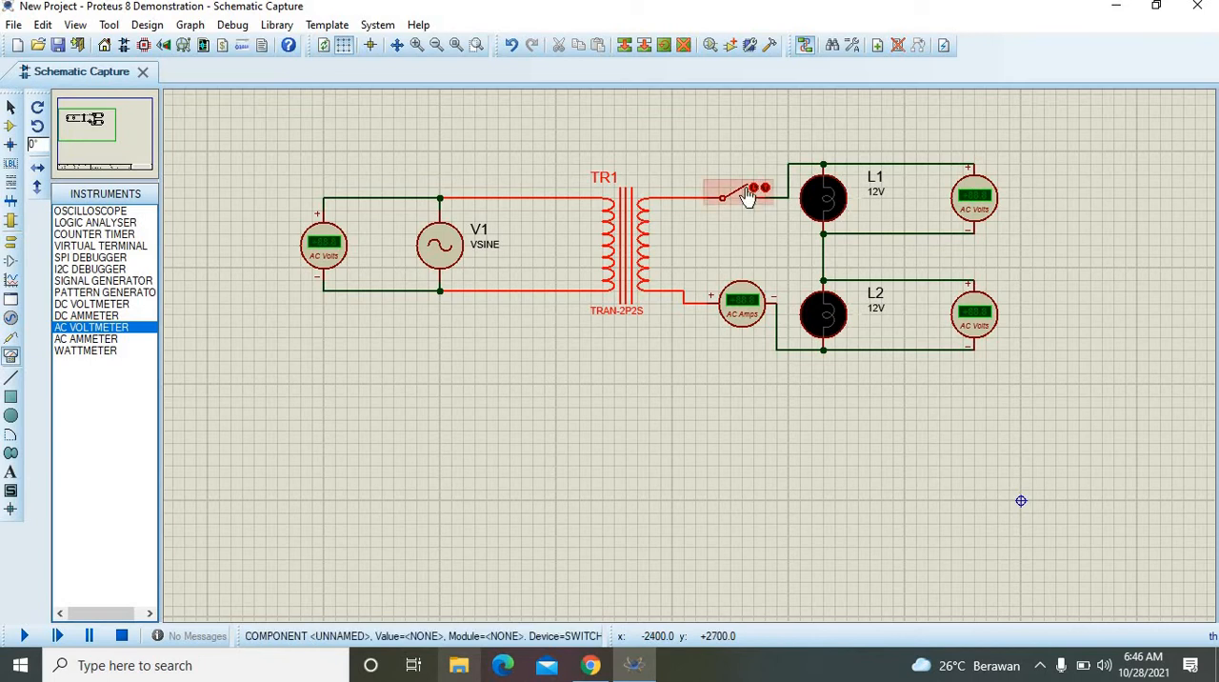
# Step: Close the switch and run the simulation to check the lamps and meter readings, stopping it when done
pyautogui.click(750, 193)
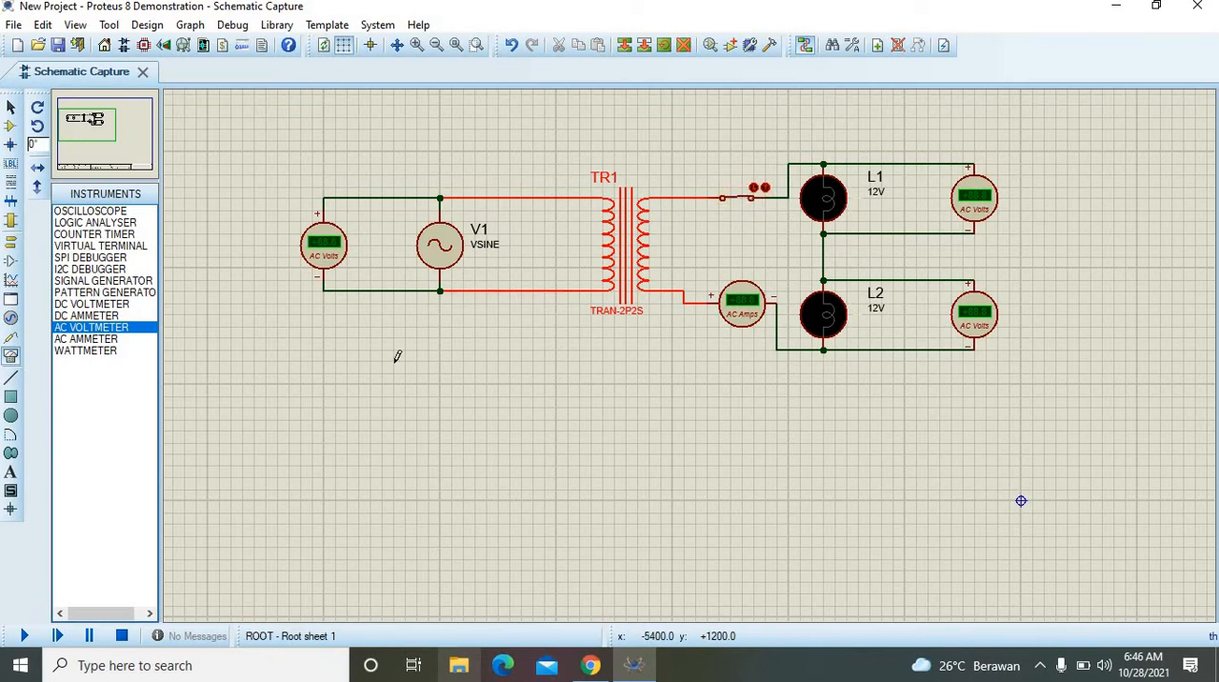
pyautogui.click(24, 636)
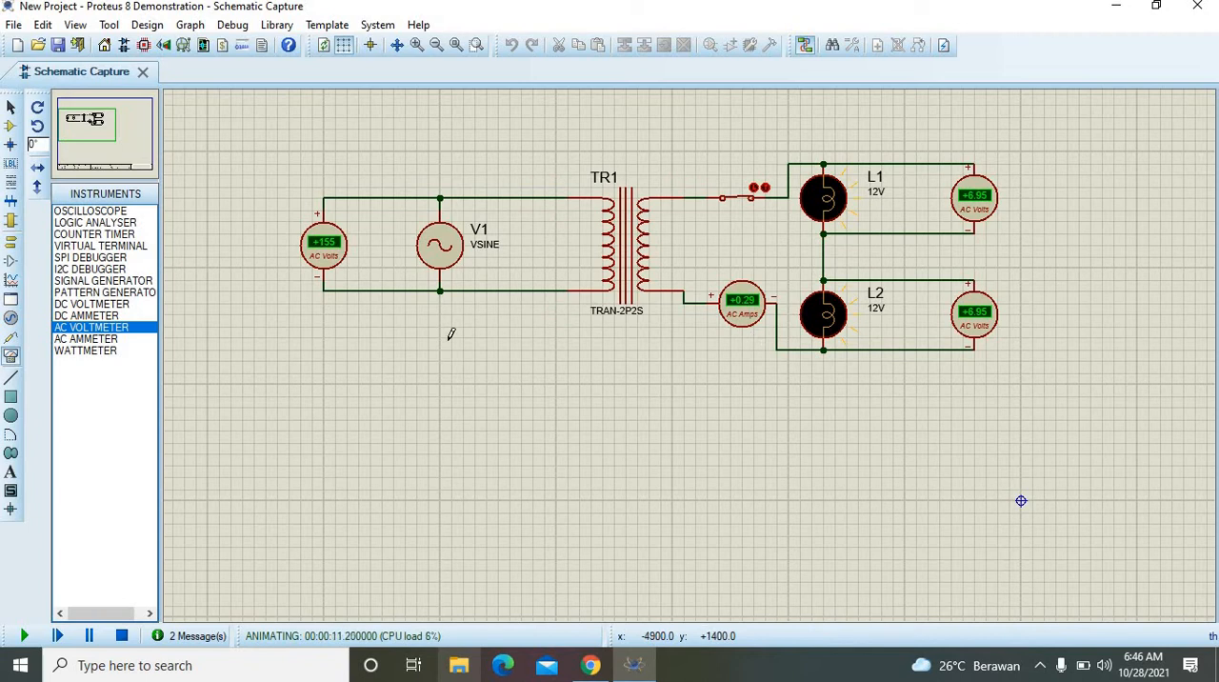
pyautogui.click(124, 639)
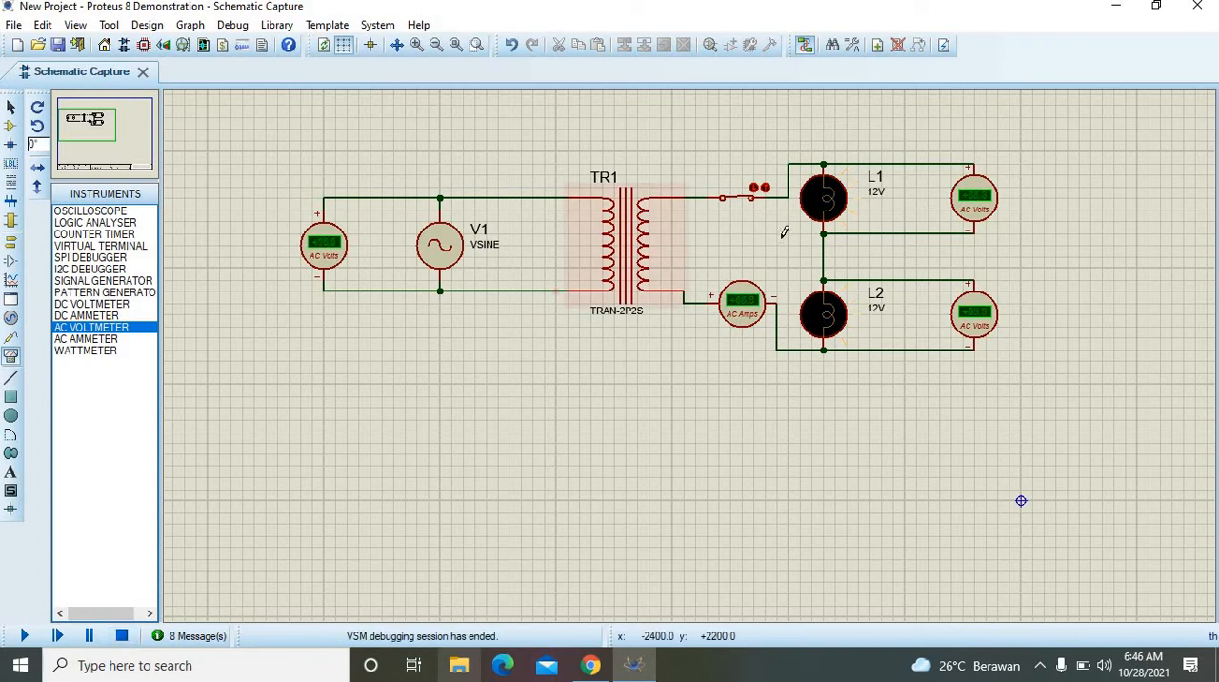
# Step: Set lamp L1's nominal voltage to 25V and its resistance to 50 ohms
pyautogui.rightClick(832, 217)
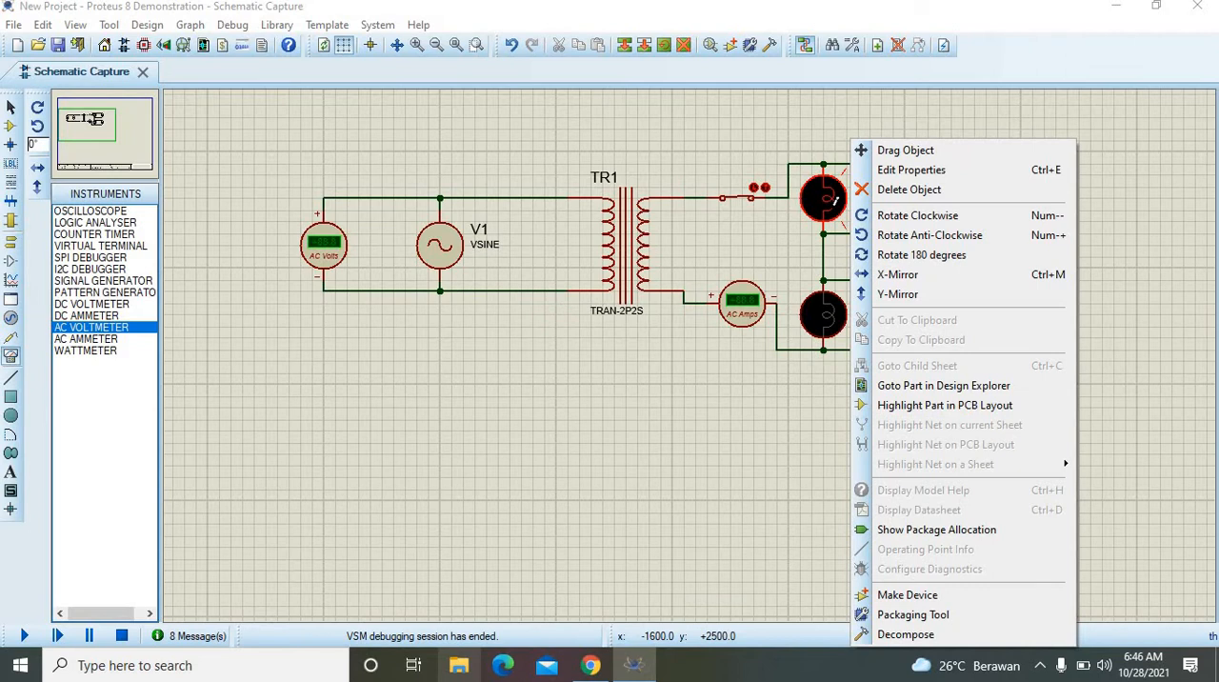
pyautogui.click(928, 169)
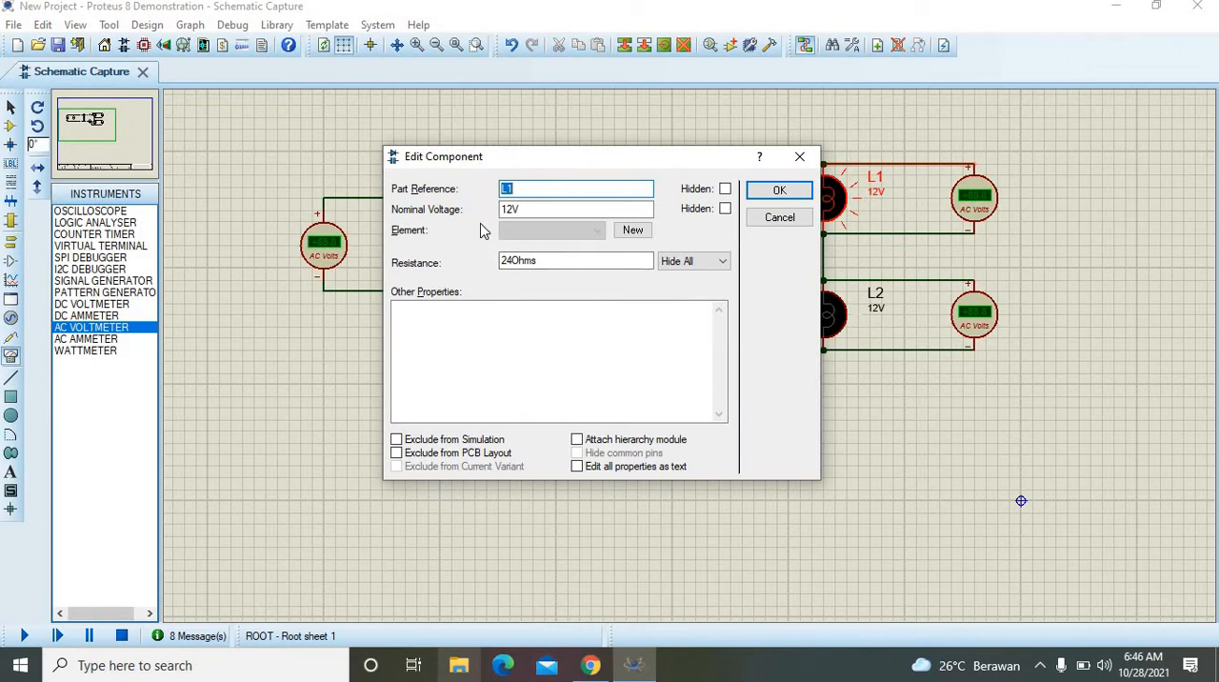
pyautogui.click(519, 208)
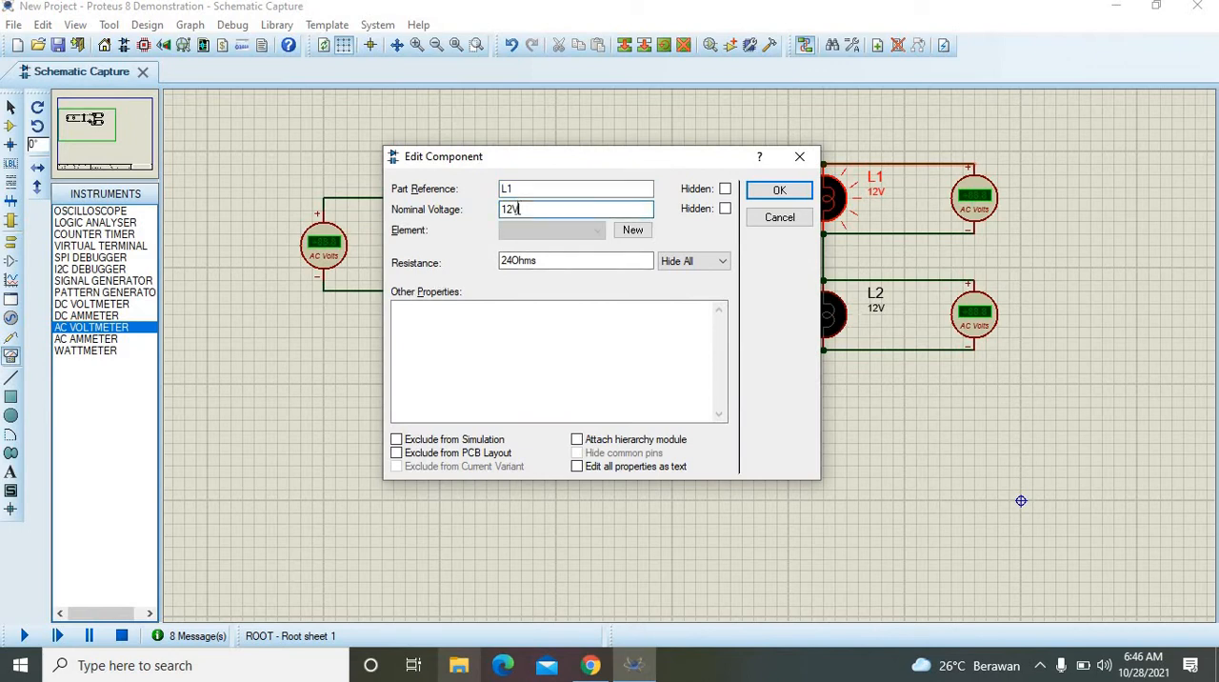
pyautogui.write('24')
pyautogui.click(517, 266)
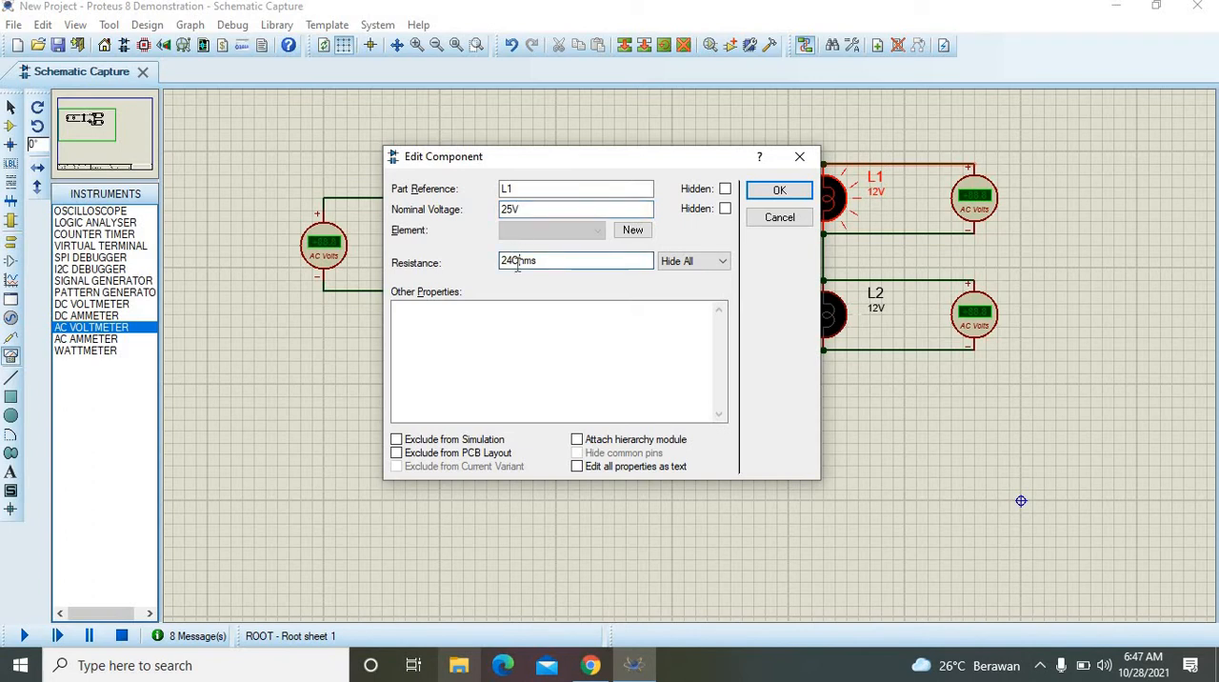
pyautogui.press('BackSpace')
pyautogui.press('BackSpace')
pyautogui.press('BackSpace')
pyautogui.write('50')
pyautogui.click(779, 192)
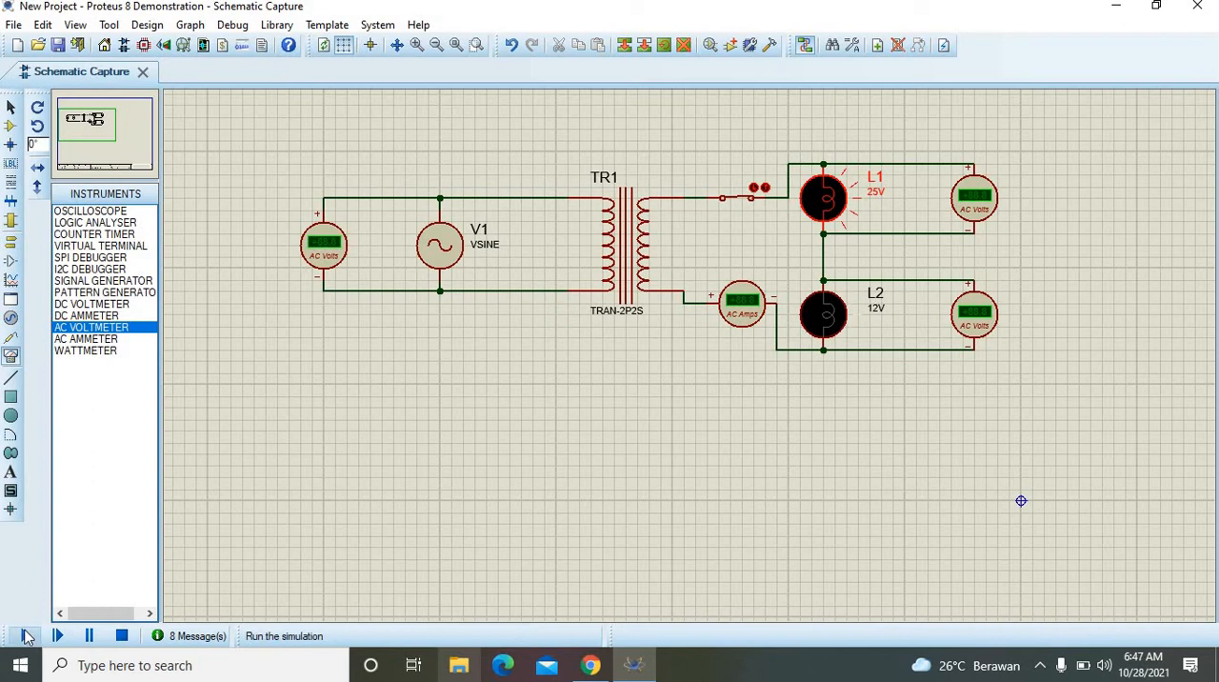
# Step: Run the simulation to check the meters with L1's changed values, select the OSCILLOSCOPE instrument meanwhile, and stop the simulation
pyautogui.click(26, 636)
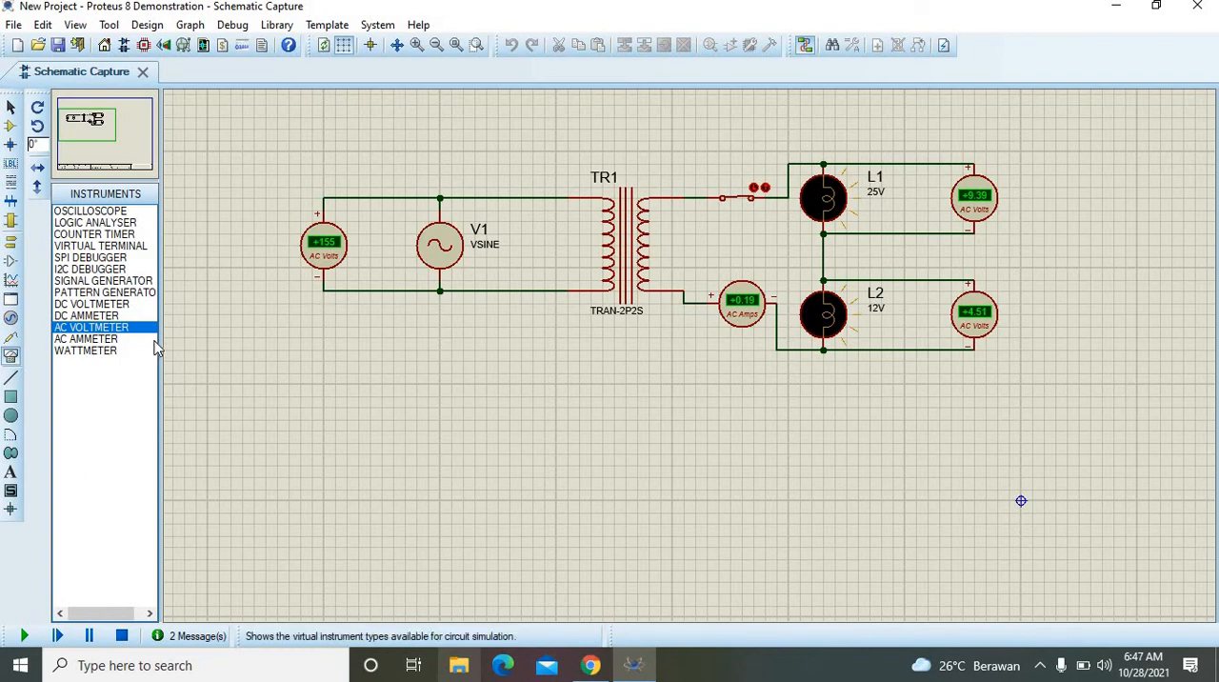
pyautogui.click(95, 213)
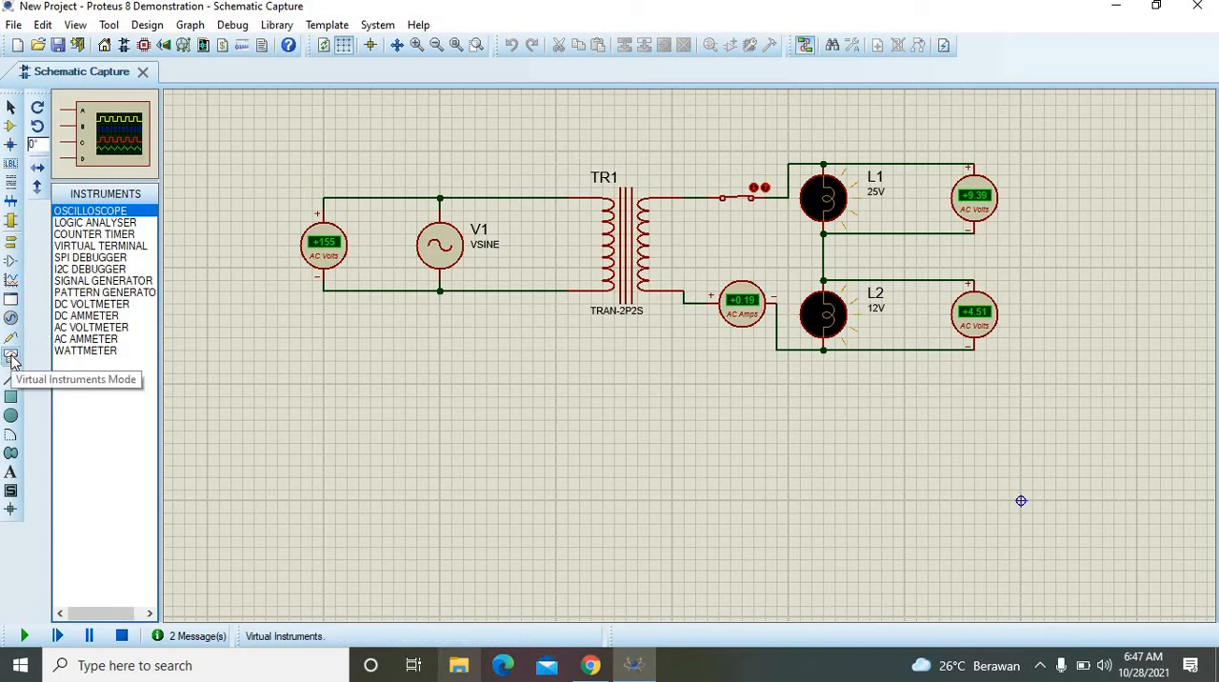
pyautogui.click(507, 408)
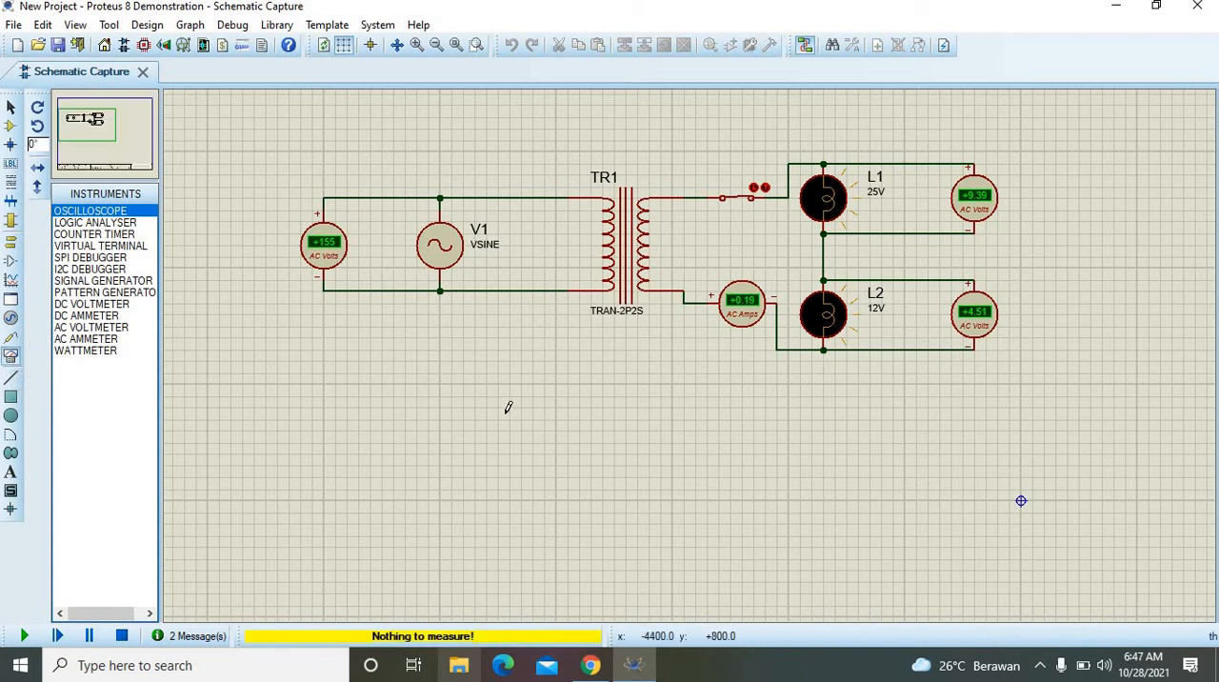
pyautogui.click(123, 636)
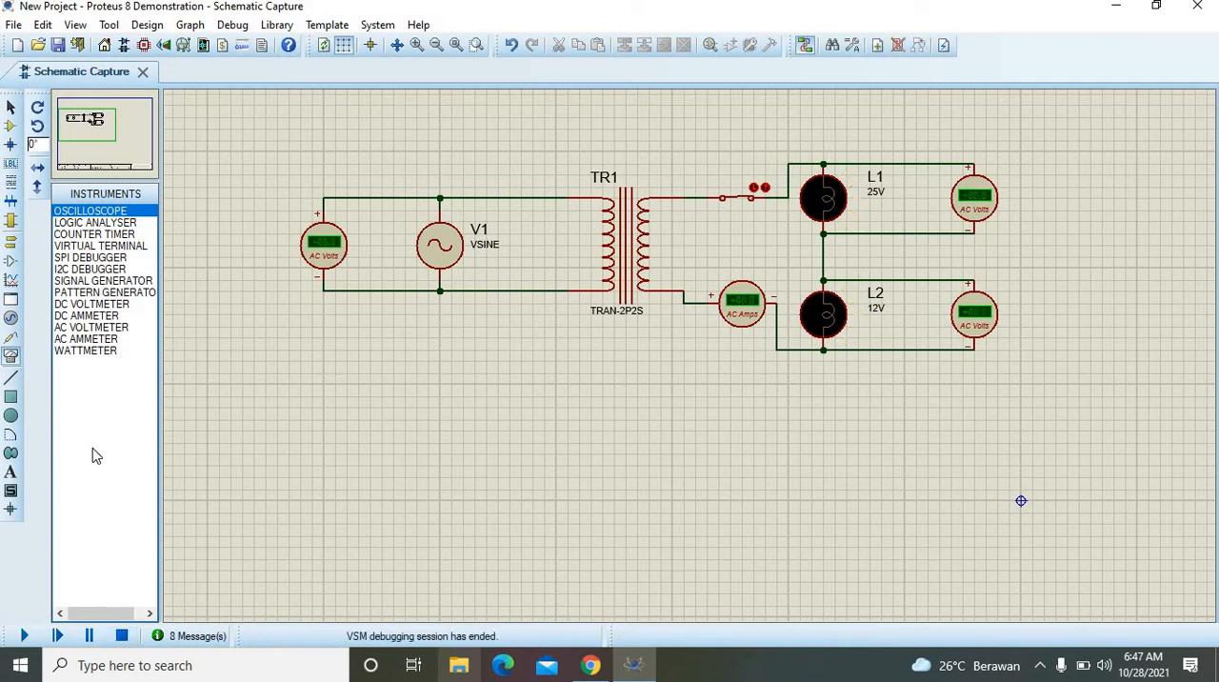
# Step: Place an oscilloscope below source V1 and wire its channel A to the upper line between the AC voltmeter and V1
pyautogui.click(107, 212)
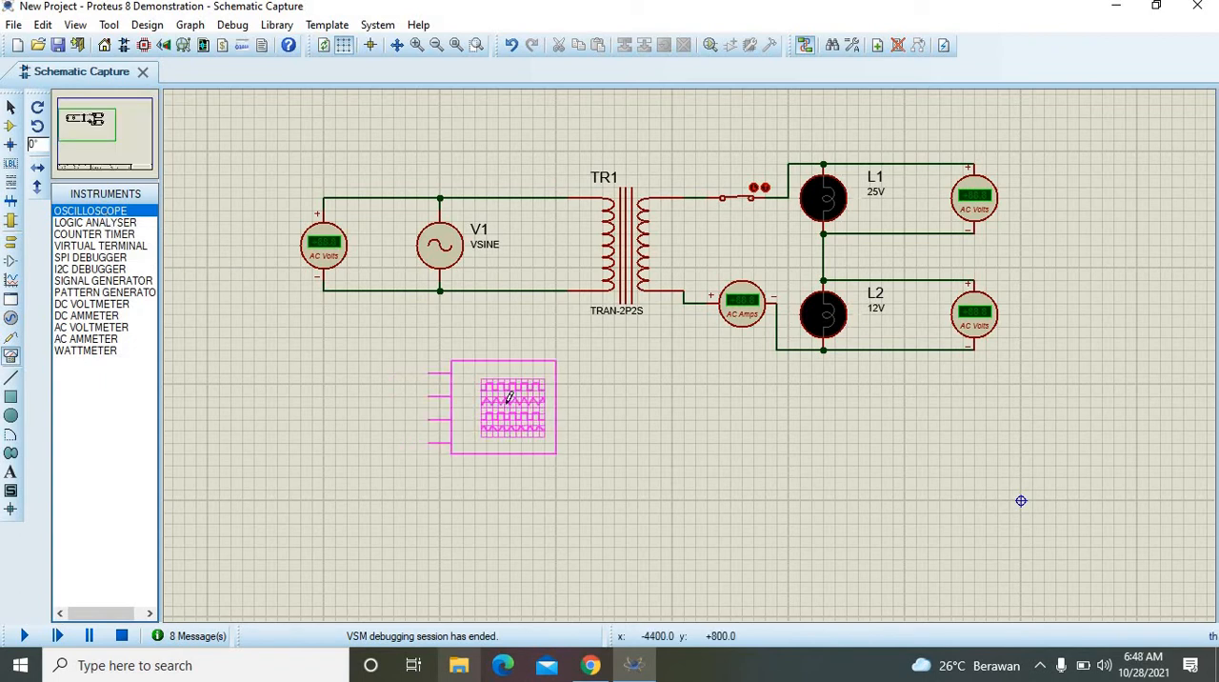
pyautogui.click(468, 404)
pyautogui.click(430, 371)
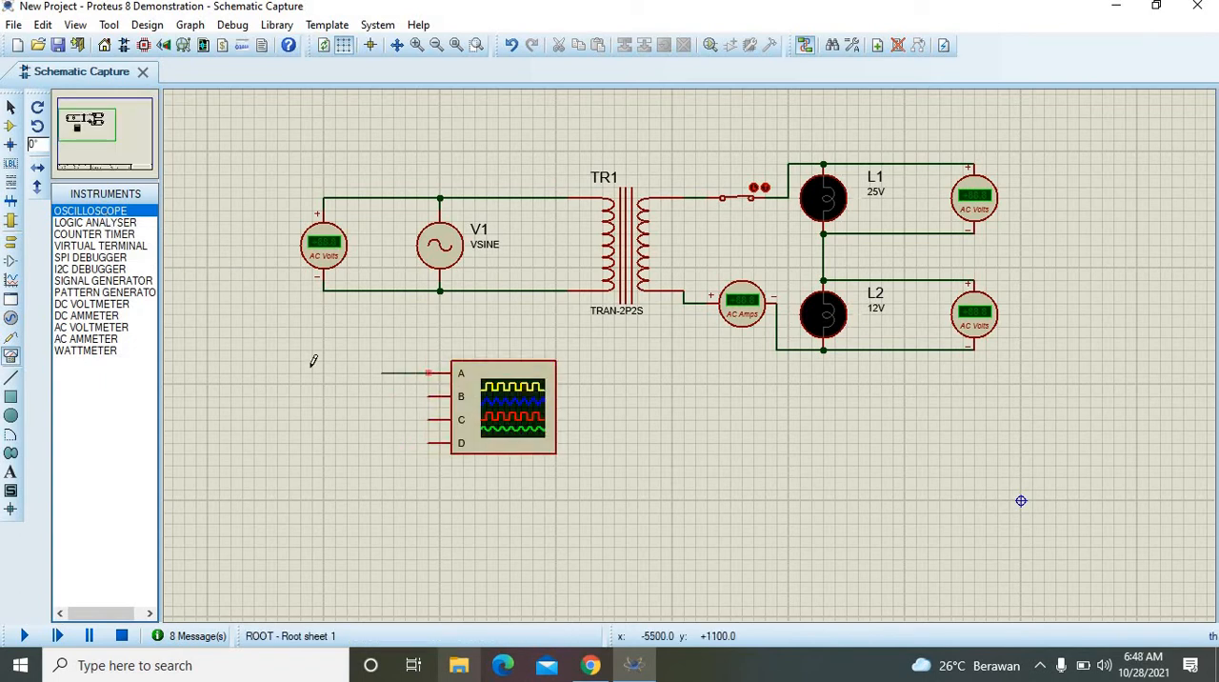
pyautogui.click(267, 150)
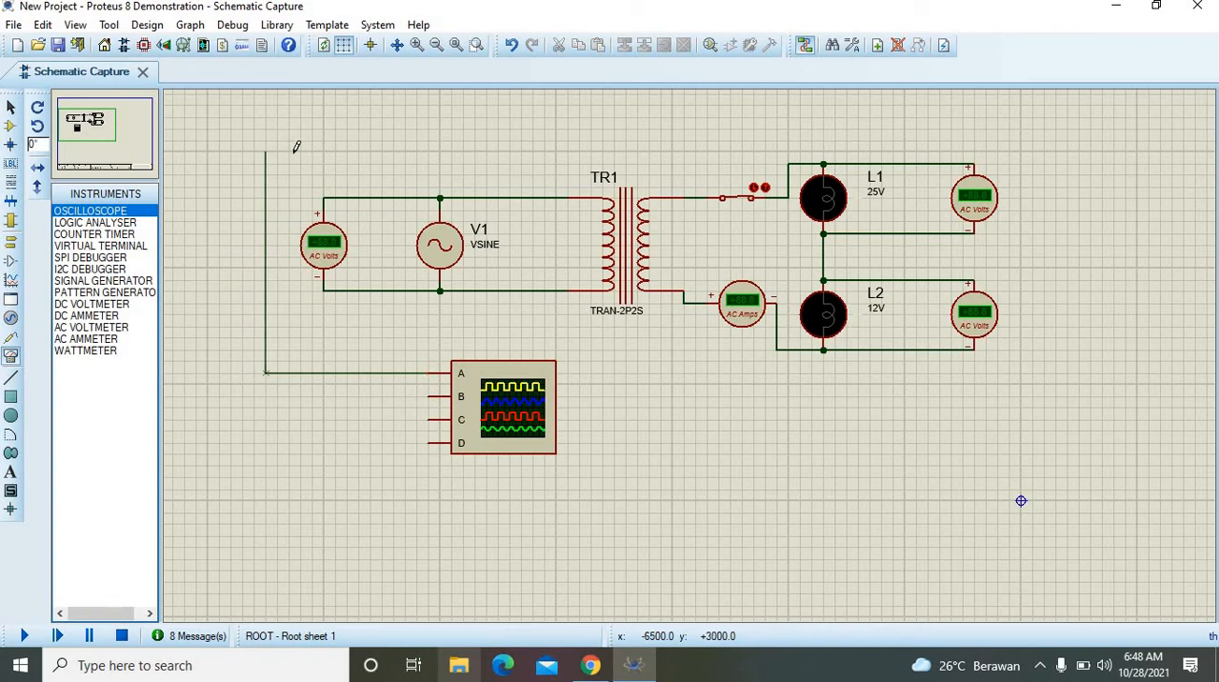
pyautogui.click(393, 198)
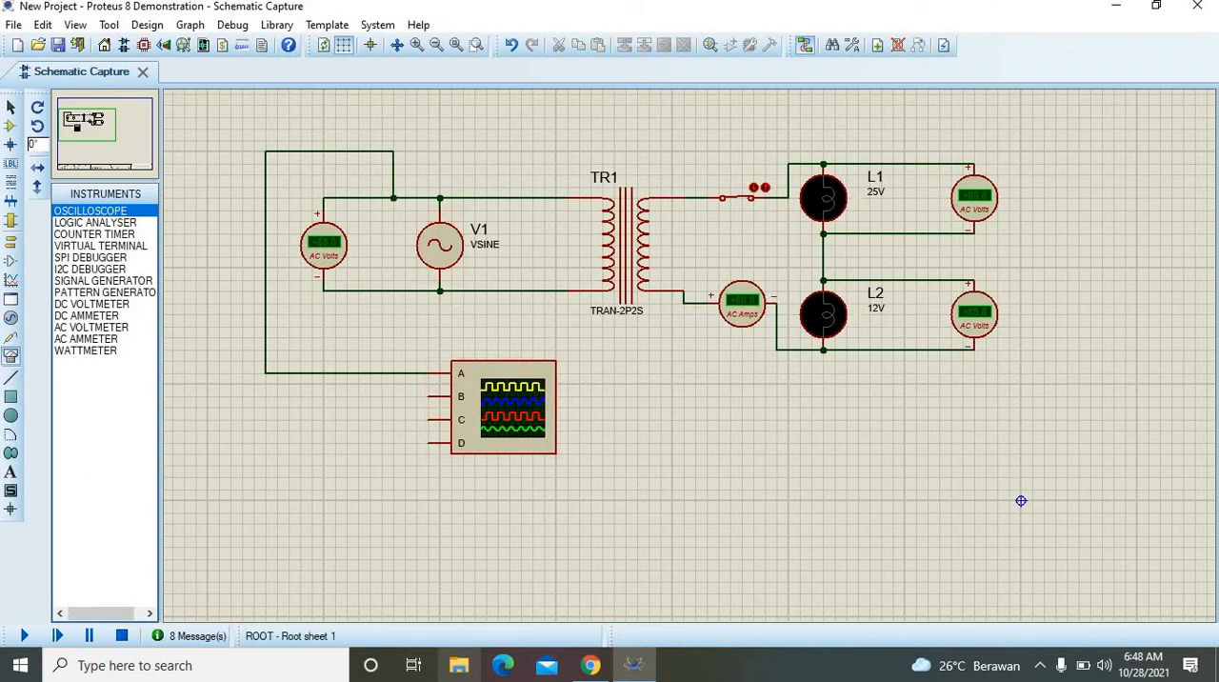
# Step: Run the simulation, move the oscilloscope window away from the source side, and switch channels B, C and D off
pyautogui.click(23, 636)
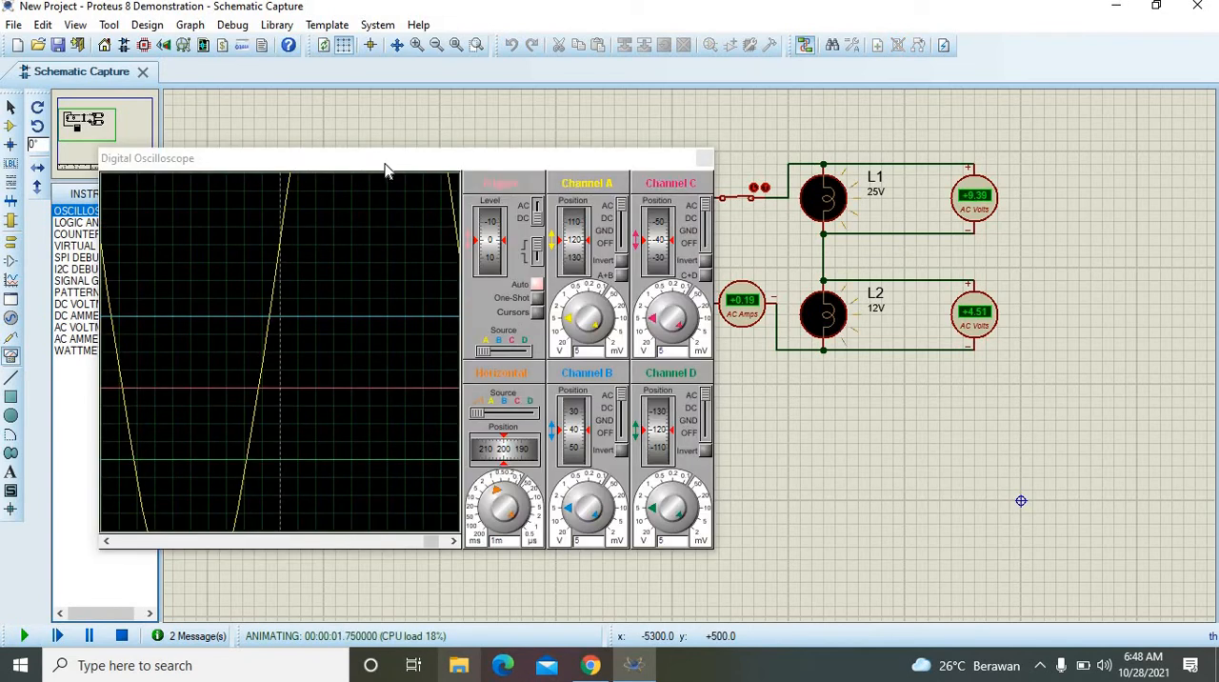
pyautogui.moveTo(385, 166); pyautogui.dragTo(847, 141)
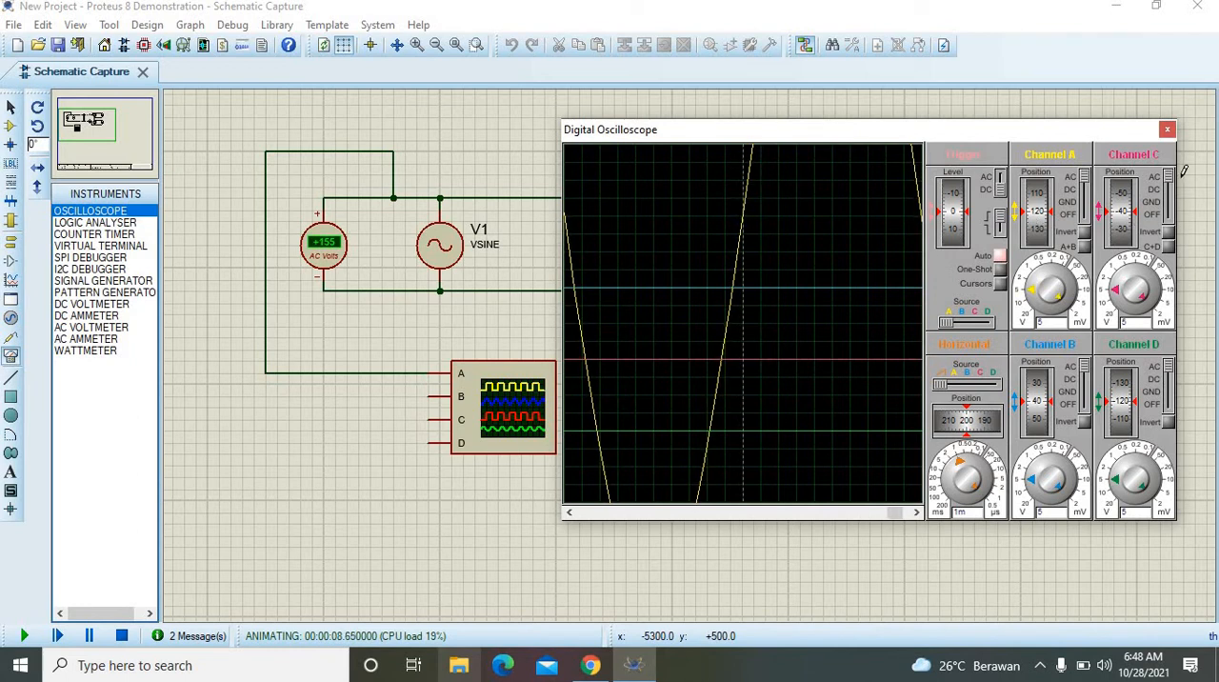
pyautogui.click(1170, 214)
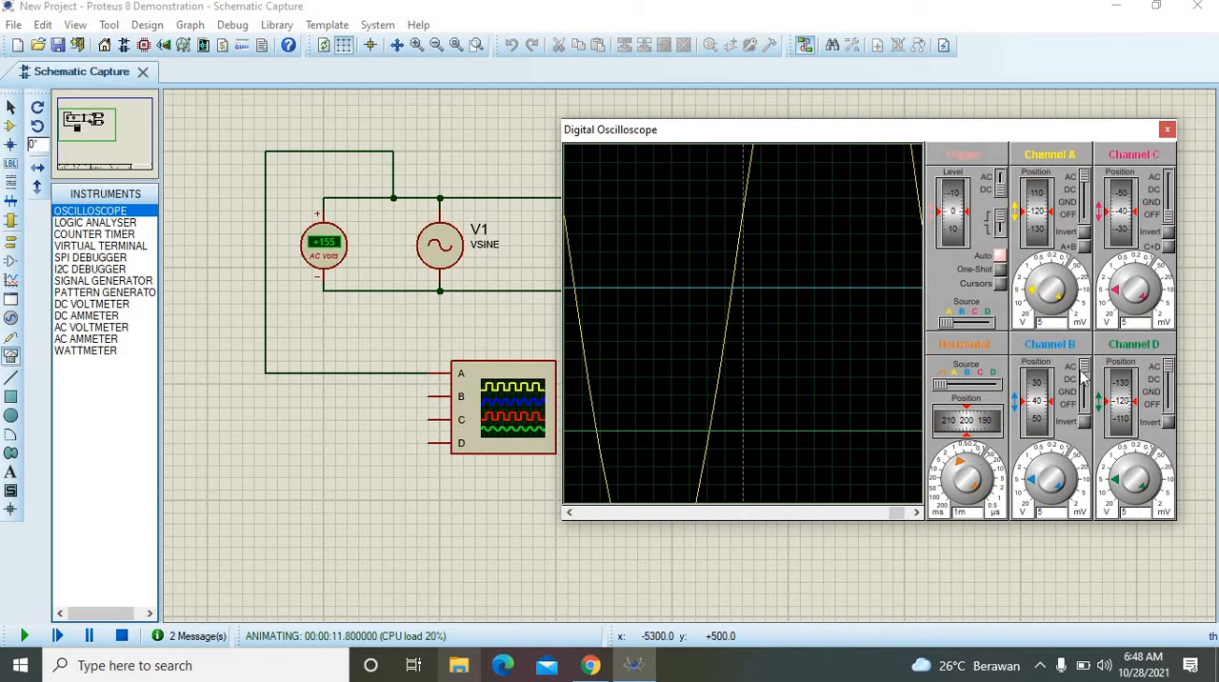
pyautogui.click(1086, 405)
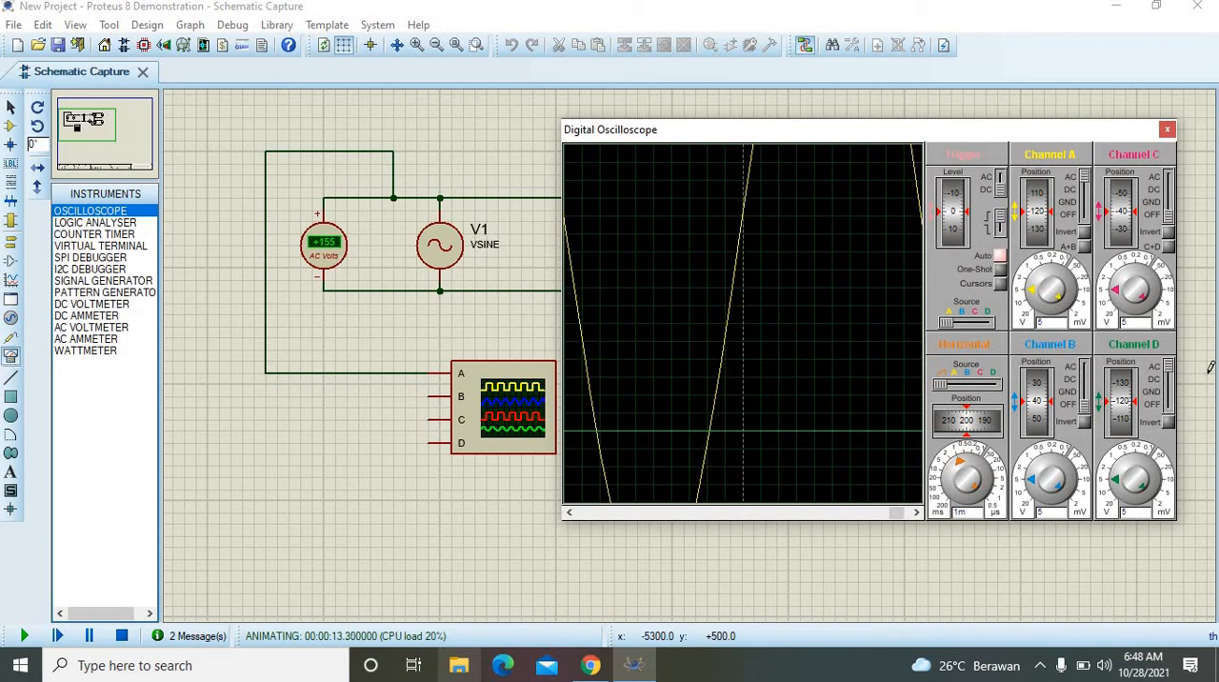
pyautogui.click(1174, 404)
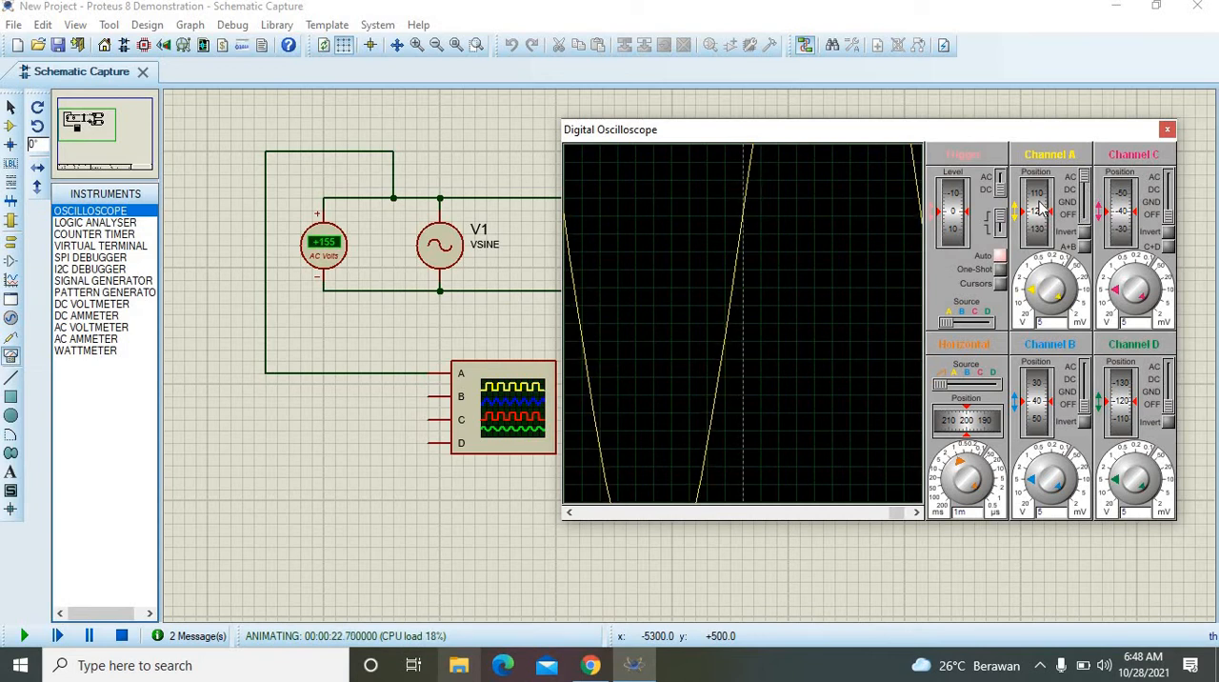
# Step: Set the oscilloscope's channel A position to 40 and its vertical scale to 36.67 V per division
pyautogui.moveTo(1043, 208)
pyautogui.mouseDown()
pyautogui.moveTo(1052, 250)
pyautogui.moveTo(1036, 234)
pyautogui.moveTo(1044, 221)
pyautogui.mouseUp()
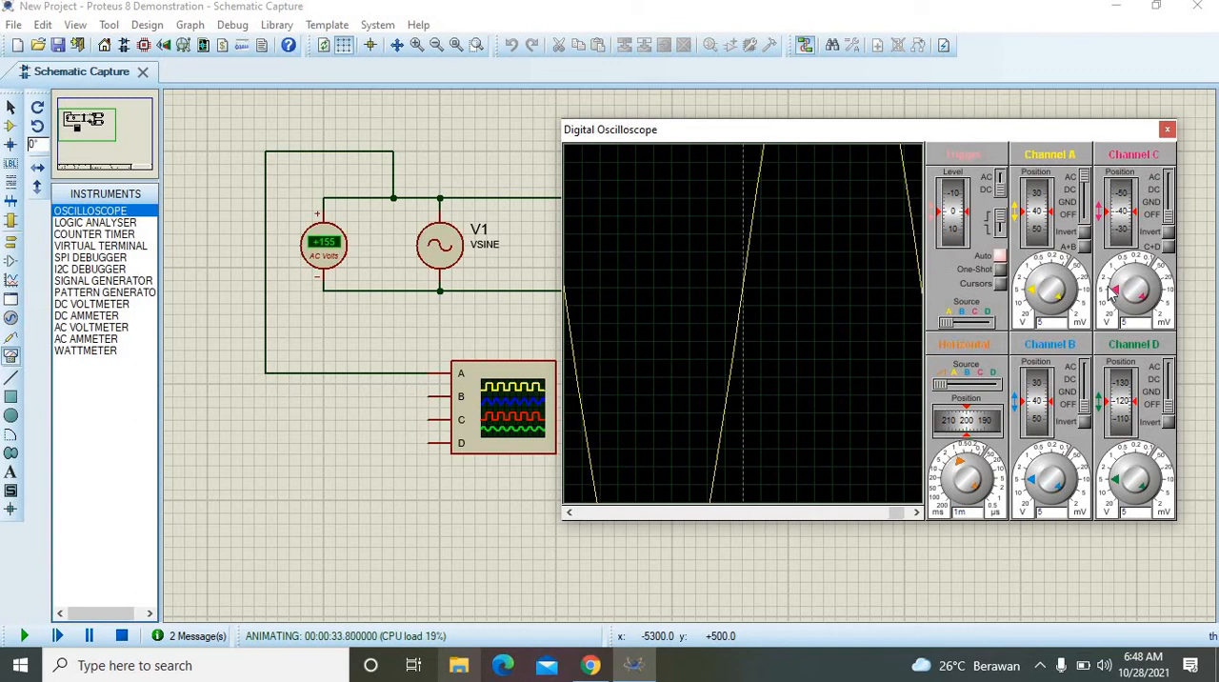
pyautogui.click(1029, 310)
pyautogui.click(1028, 311)
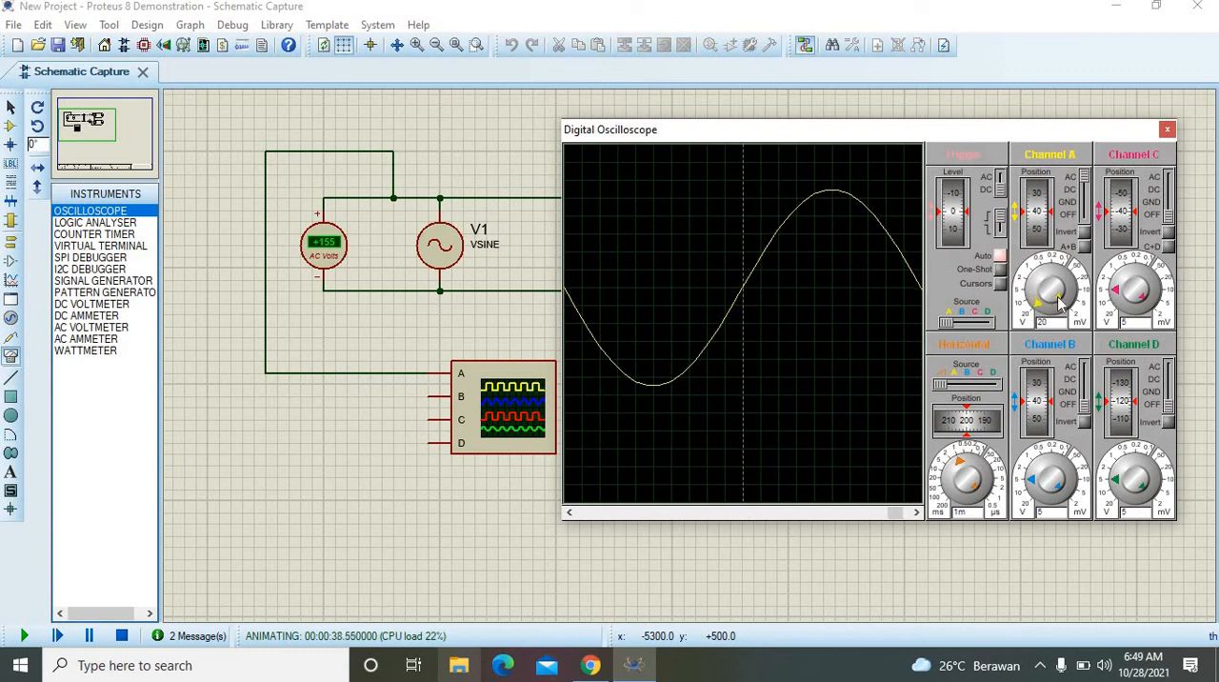
pyautogui.moveTo(1072, 297); pyautogui.dragTo(1045, 265)
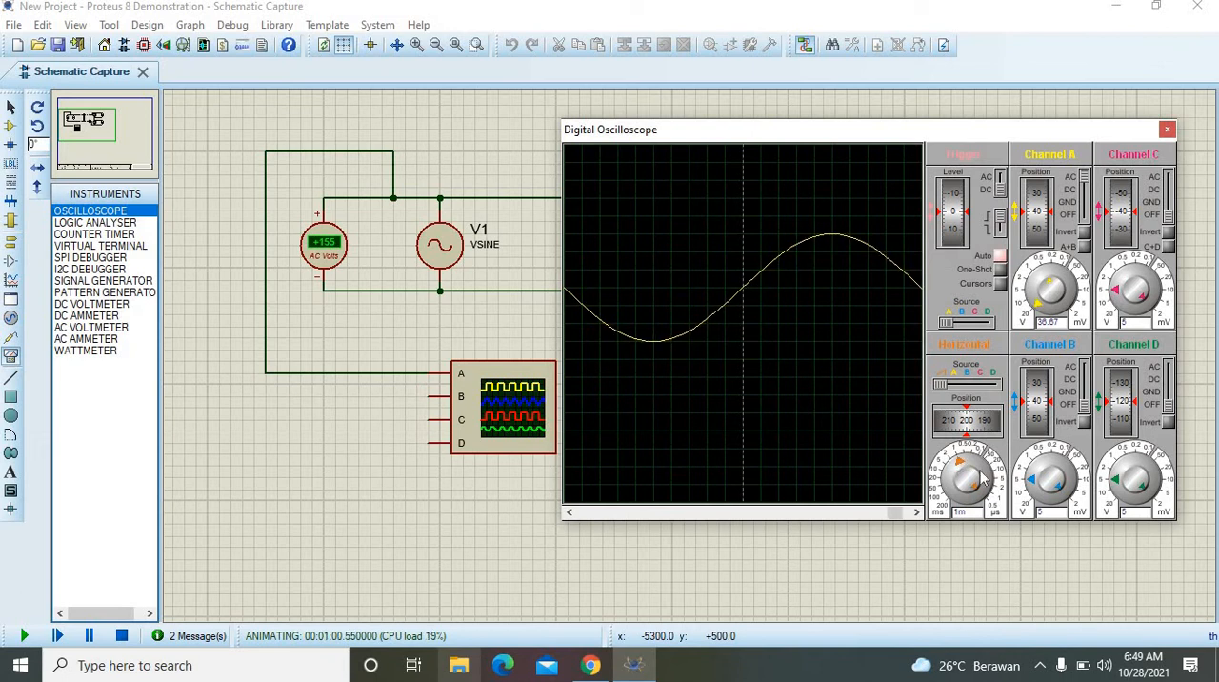
# Step: Set the oscilloscope's horizontal time base to 2 ms and move its window down to uncover the transformer, ammeter and lamps
pyautogui.moveTo(978, 489)
pyautogui.mouseDown()
pyautogui.moveTo(988, 486)
pyautogui.moveTo(989, 520)
pyautogui.moveTo(959, 471)
pyautogui.mouseUp()
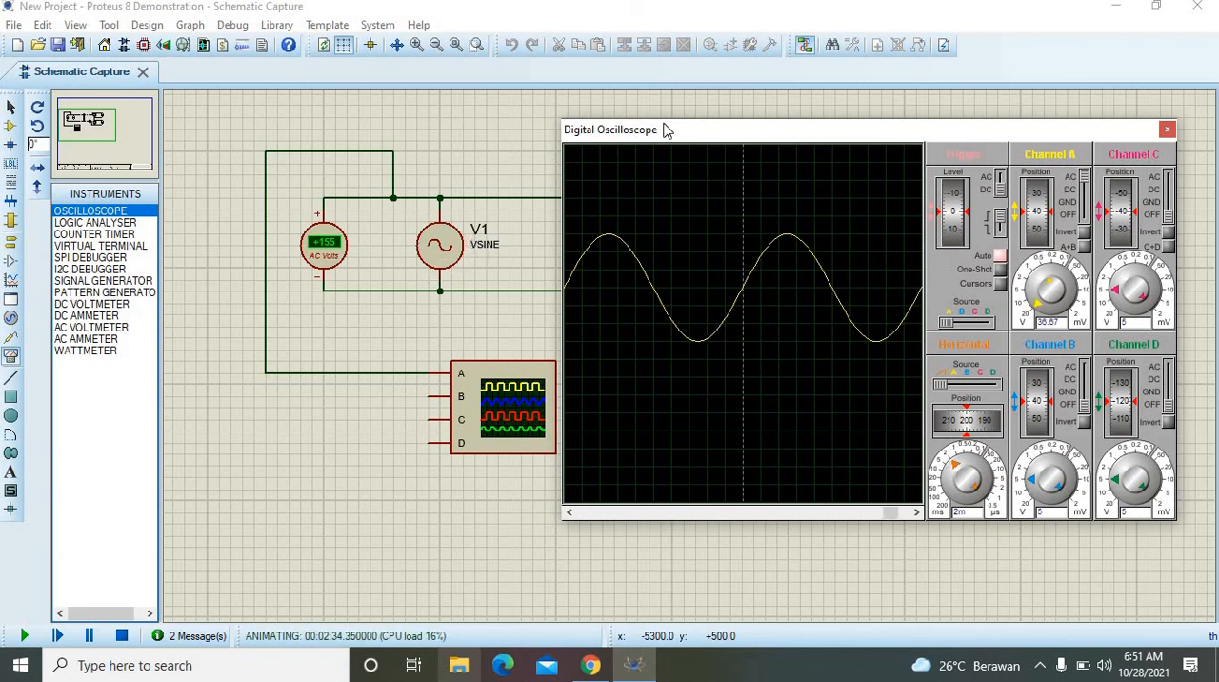
pyautogui.moveTo(682, 130); pyautogui.dragTo(716, 123)
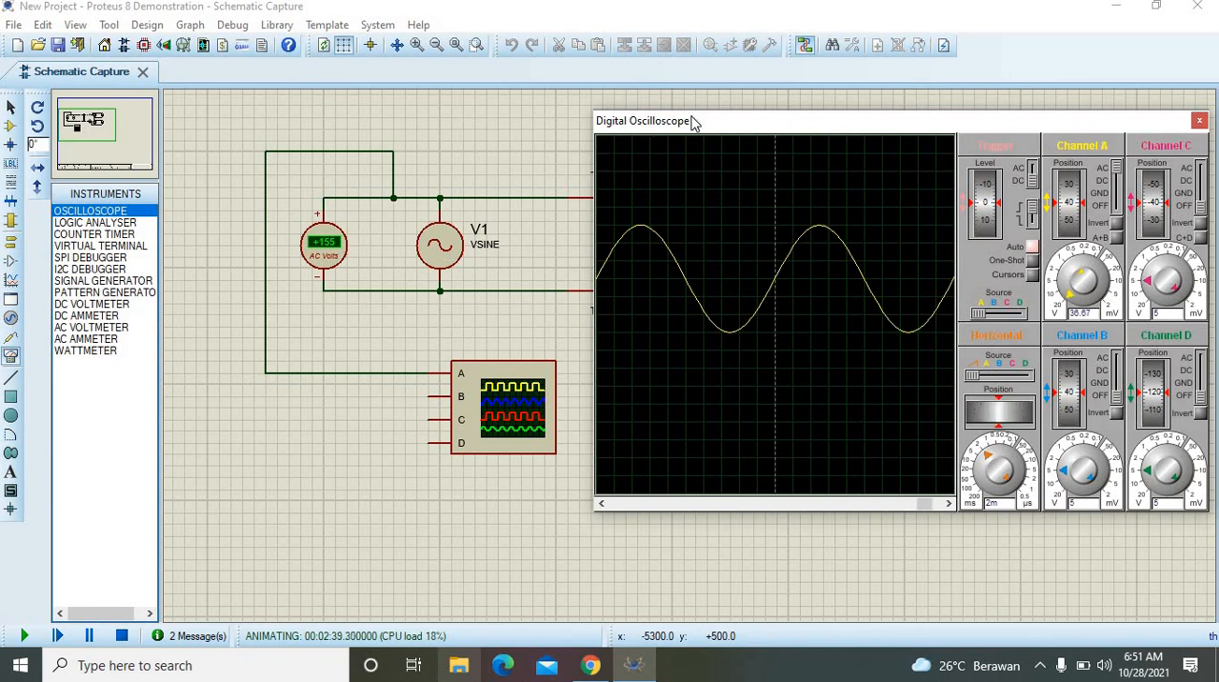
pyautogui.moveTo(694, 122); pyautogui.dragTo(686, 341)
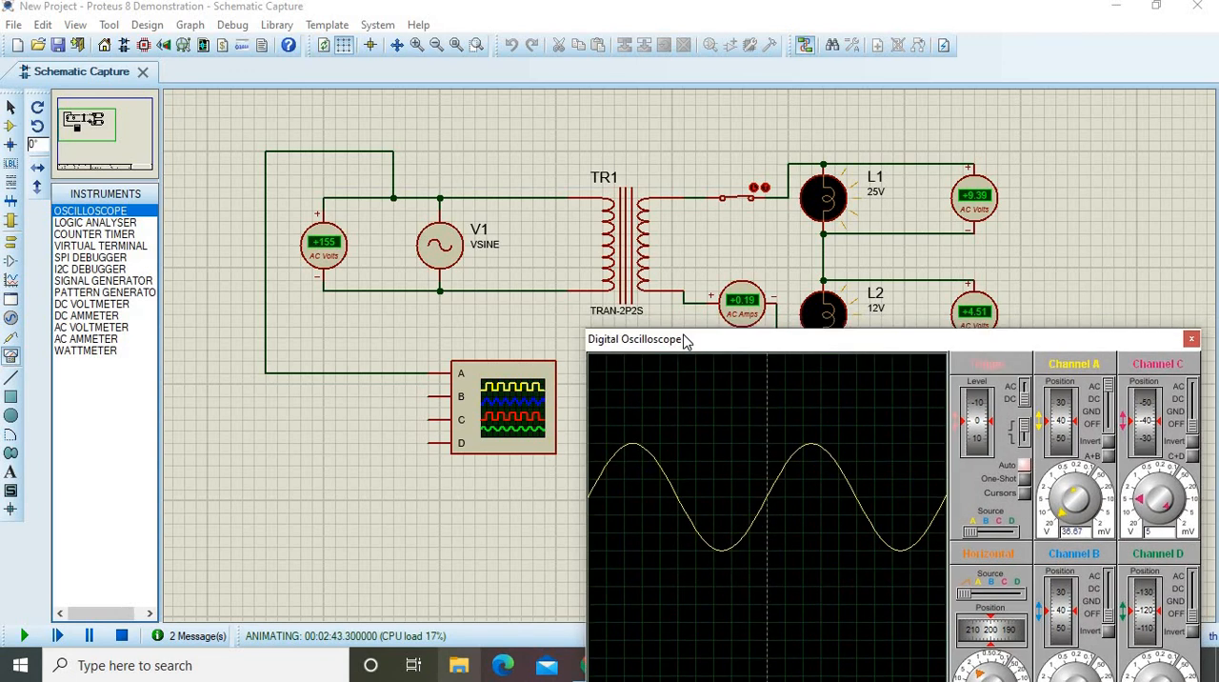